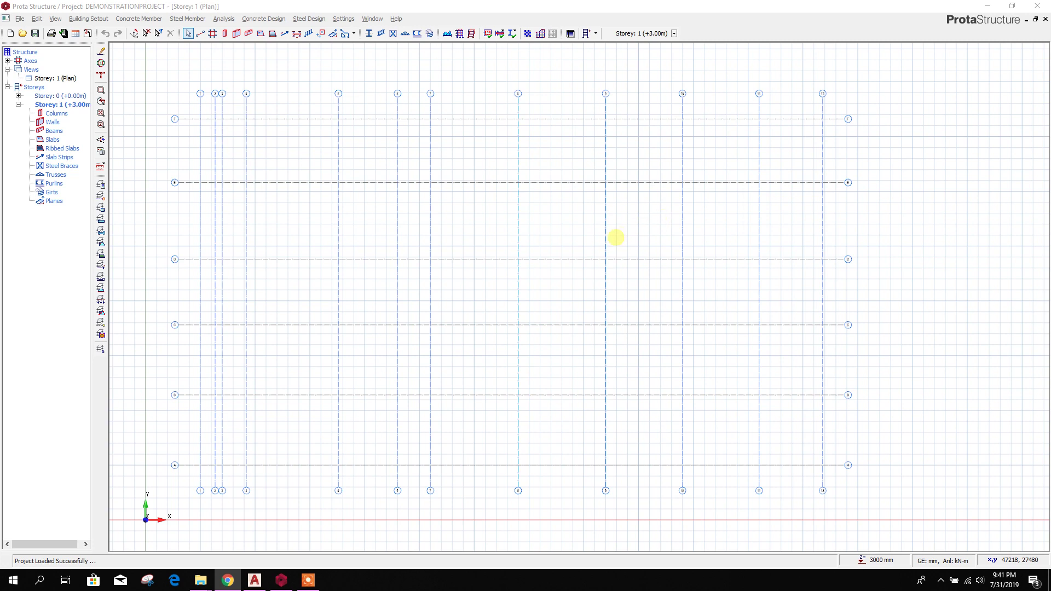
- Switch to AutoCAD and examine the basement column layout and lift core in PROTA.dwg
{"action": "middle_click_drag", "start_coordinate": [583, 239], "coordinate": [603, 241]}
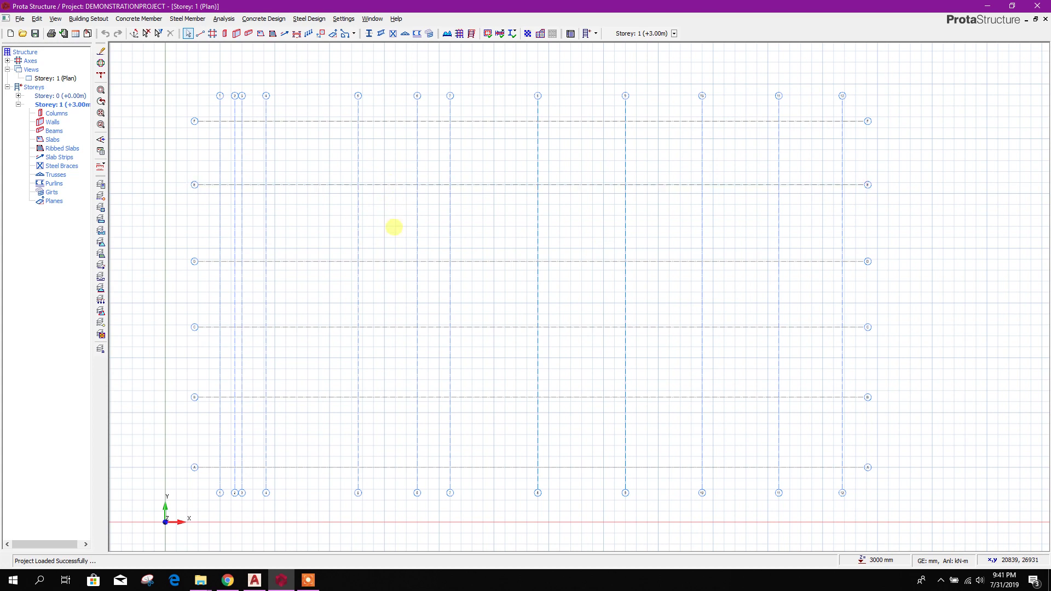
{"action": "middle_click_drag", "start_coordinate": [394, 227], "coordinate": [378, 212]}
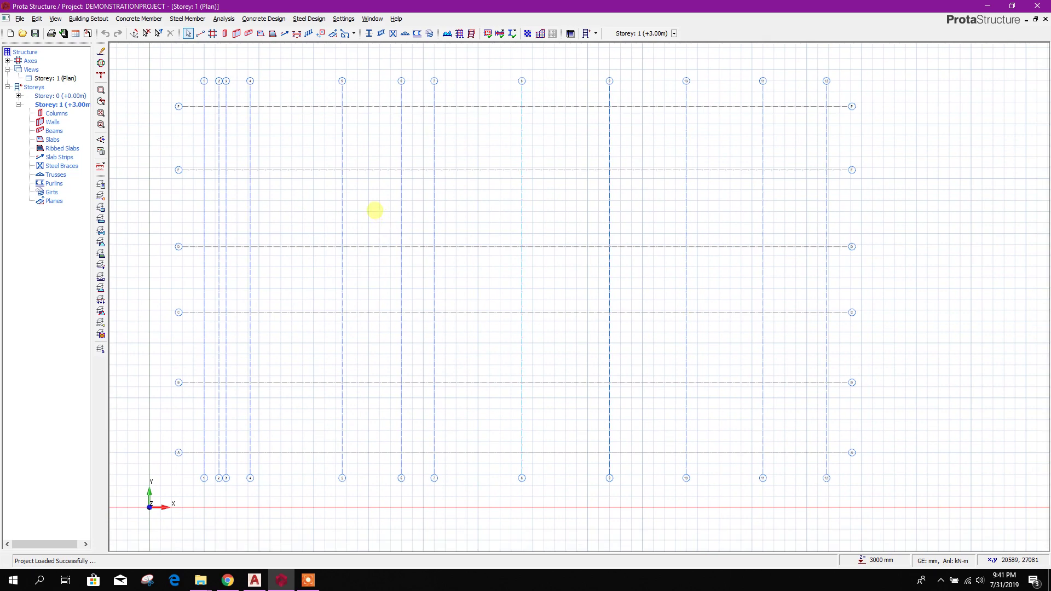
{"action": "left_click", "coordinate": [254, 580]}
{"action": "scroll", "coordinate": [395, 270], "scroll_direction": "down", "scroll_amount": 2}
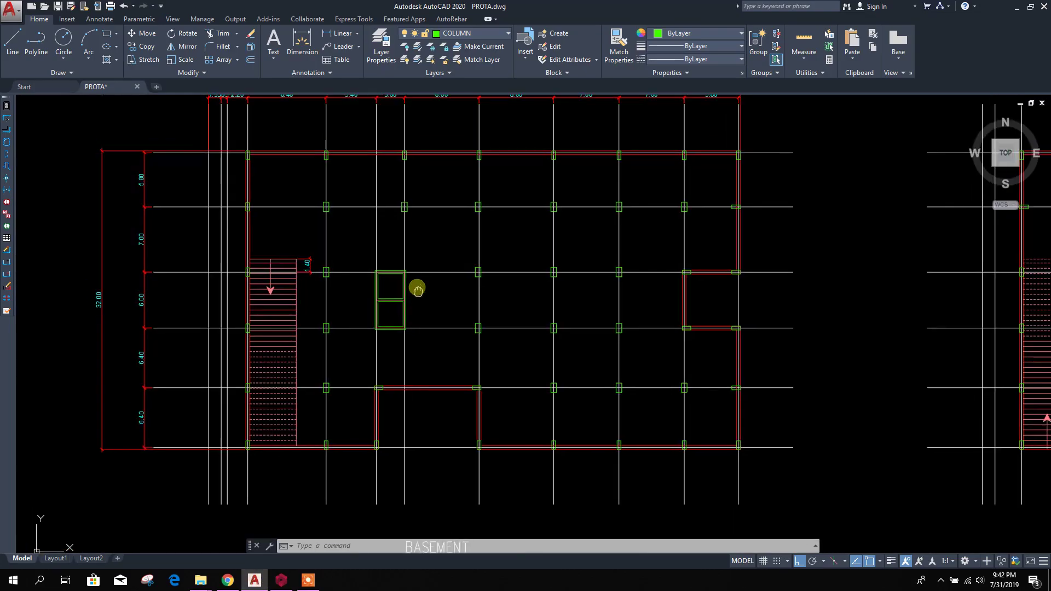
{"action": "scroll", "coordinate": [277, 219], "scroll_direction": "up", "scroll_amount": 2}
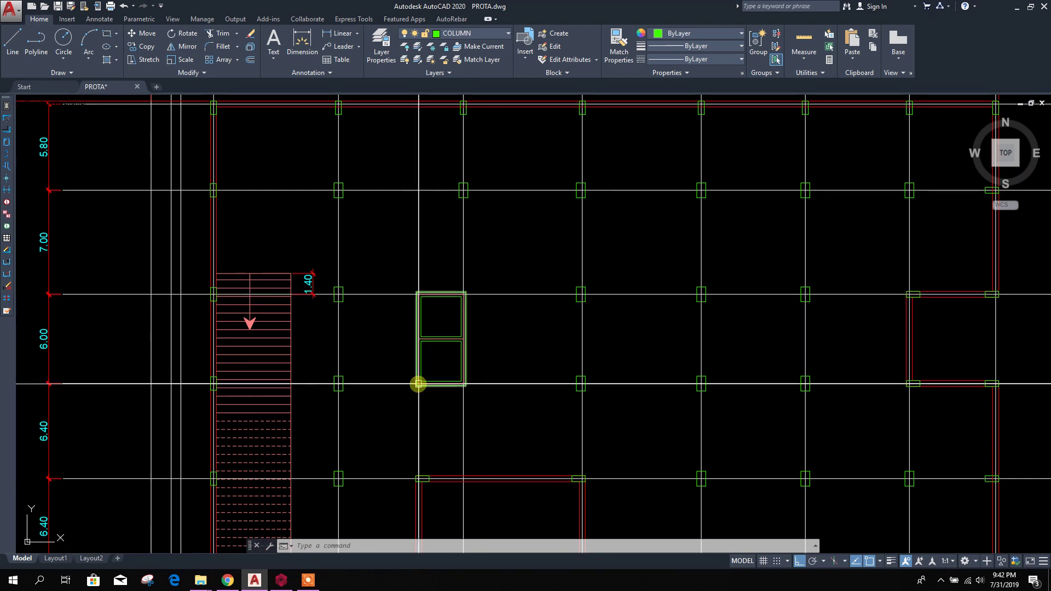
{"action": "middle_click_drag", "start_coordinate": [416, 380], "coordinate": [386, 378]}
{"action": "scroll", "coordinate": [386, 377], "scroll_direction": "down", "scroll_amount": 4}
{"action": "scroll", "coordinate": [339, 329], "scroll_direction": "up", "scroll_amount": 4}
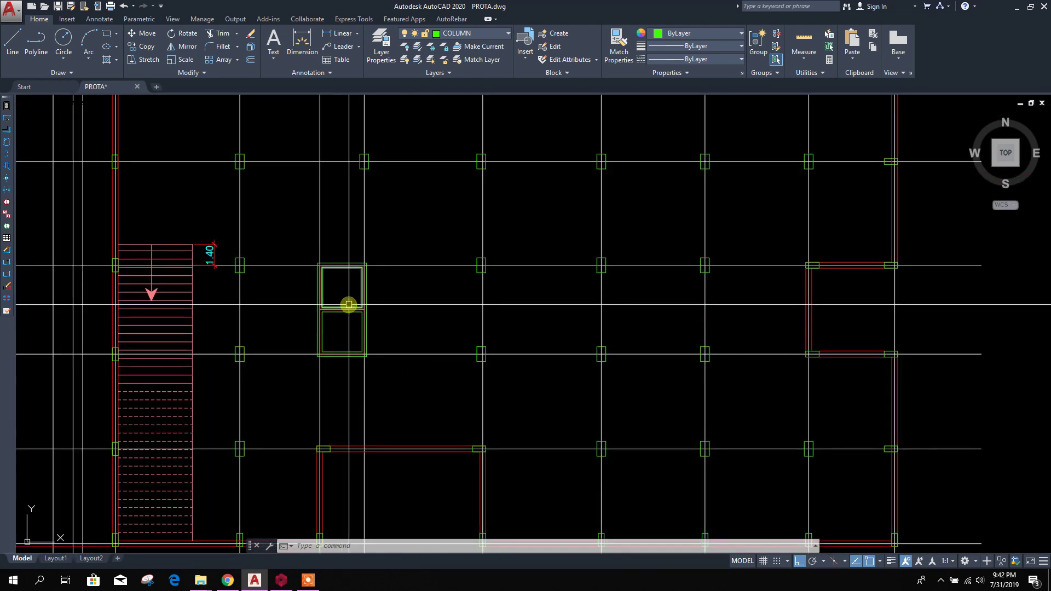
{"action": "middle_click_drag", "start_coordinate": [424, 414], "coordinate": [439, 334]}
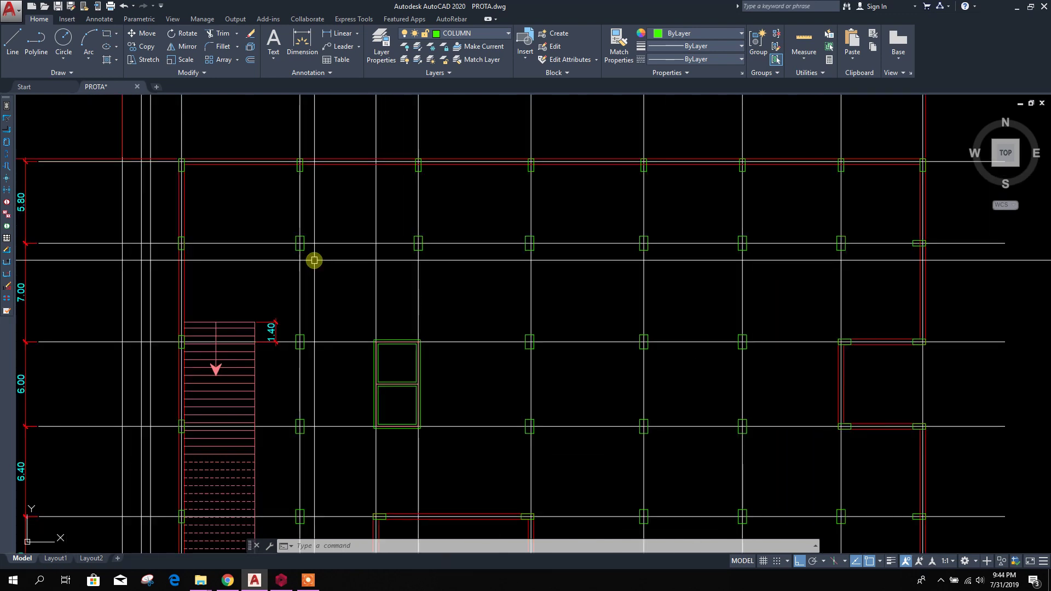
- Measure the depth and width of the upper-left corner column in the basement plan using temporary linear dimensions
{"action": "scroll", "coordinate": [361, 298], "scroll_direction": "up", "scroll_amount": 6}
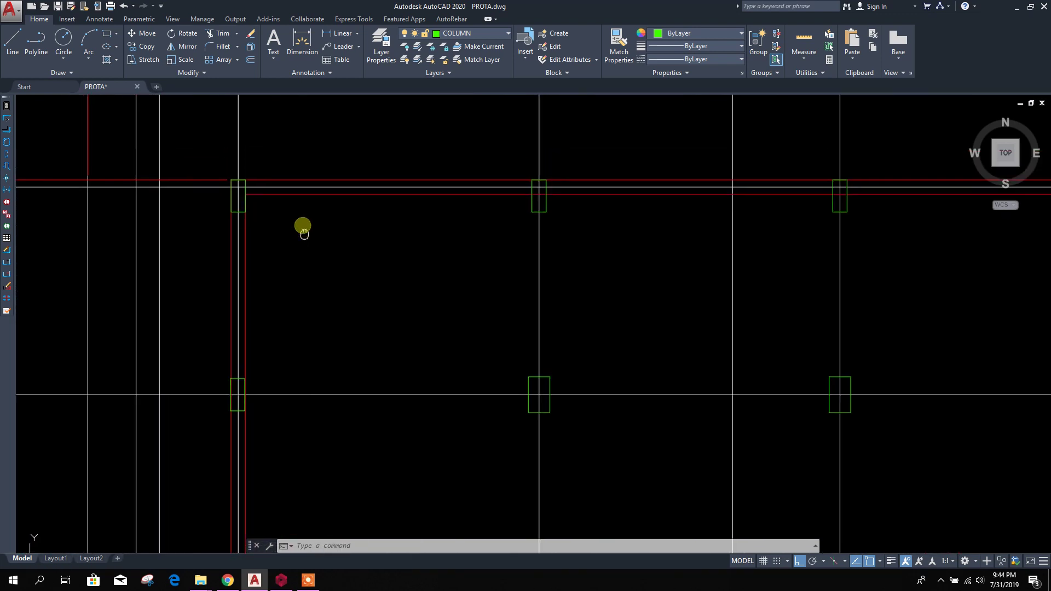
{"action": "left_click", "coordinate": [329, 33]}
{"action": "scroll", "coordinate": [241, 230], "scroll_direction": "up", "scroll_amount": 3}
{"action": "key", "text": "Return"}
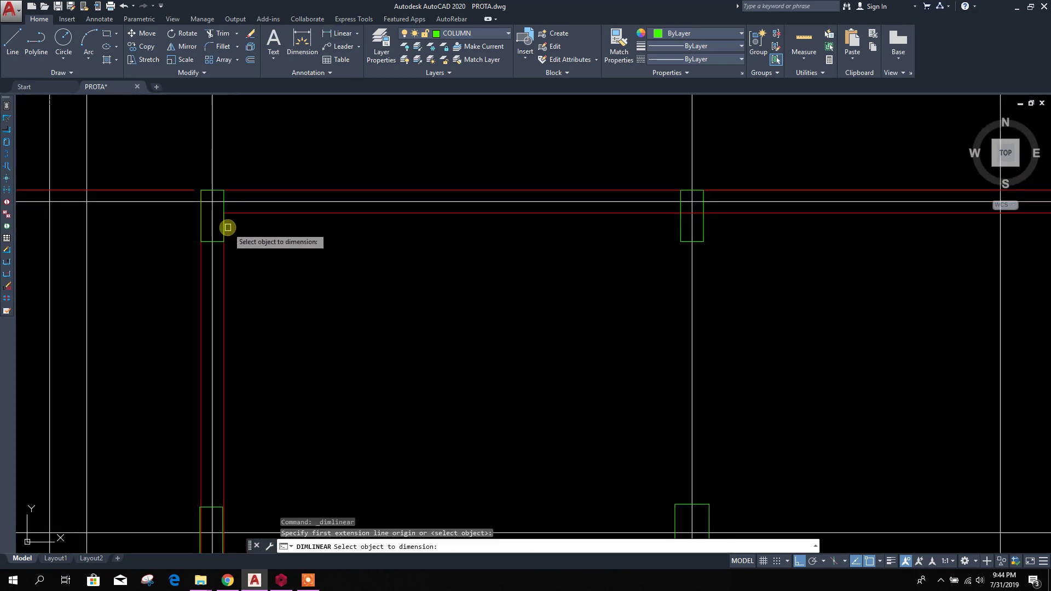
{"action": "left_click", "coordinate": [225, 228]}
{"action": "scroll", "coordinate": [269, 241], "scroll_direction": "up", "scroll_amount": 2}
{"action": "key", "text": "Escape"}
{"action": "key", "text": "Return"}
{"action": "key", "text": "Return"}
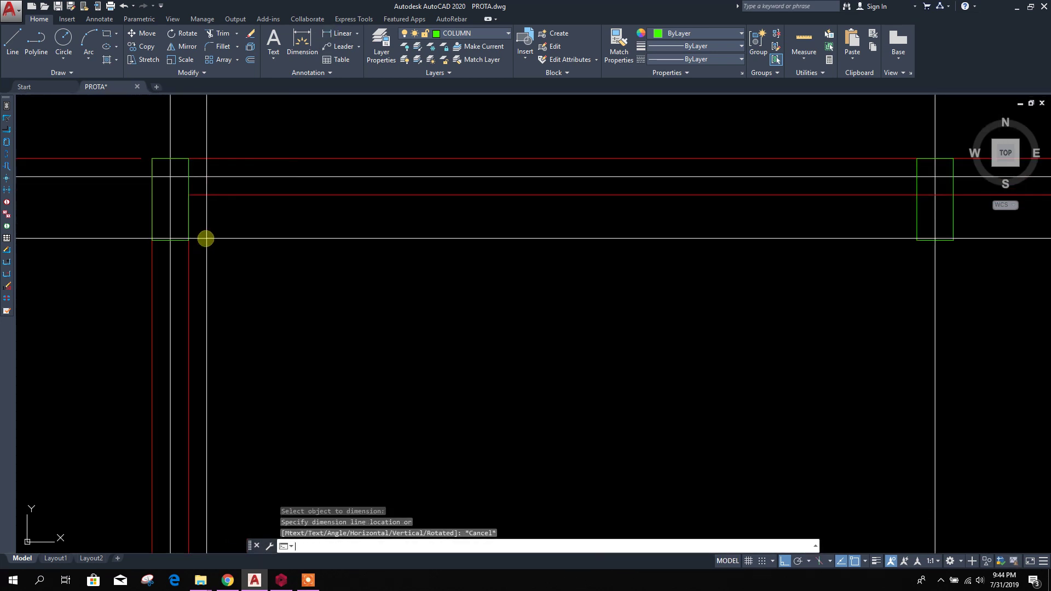
{"action": "left_click", "coordinate": [182, 241]}
{"action": "key", "text": "Escape"}
- Measure the depth and width of the nearest interior column using temporary linear dimensions, without placing them
{"action": "scroll", "coordinate": [201, 263], "scroll_direction": "down", "scroll_amount": 2}
{"action": "middle_click_drag", "start_coordinate": [358, 348], "coordinate": [342, 262]}
{"action": "key", "text": "Return"}
{"action": "key", "text": "Return"}
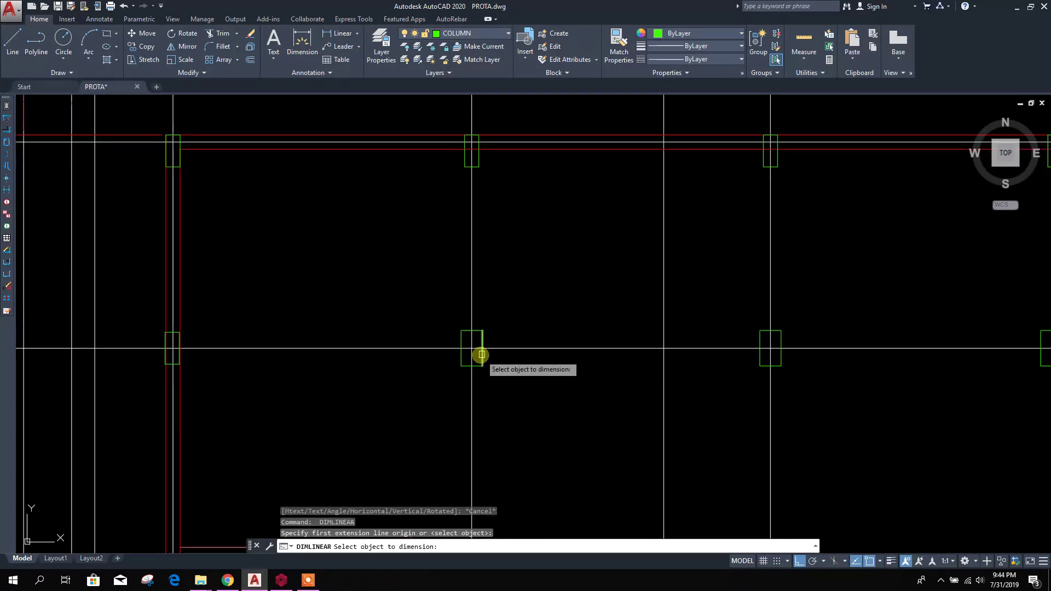
{"action": "left_click", "coordinate": [483, 340]}
{"action": "scroll", "coordinate": [509, 338], "scroll_direction": "up", "scroll_amount": 4}
{"action": "key", "text": "Escape"}
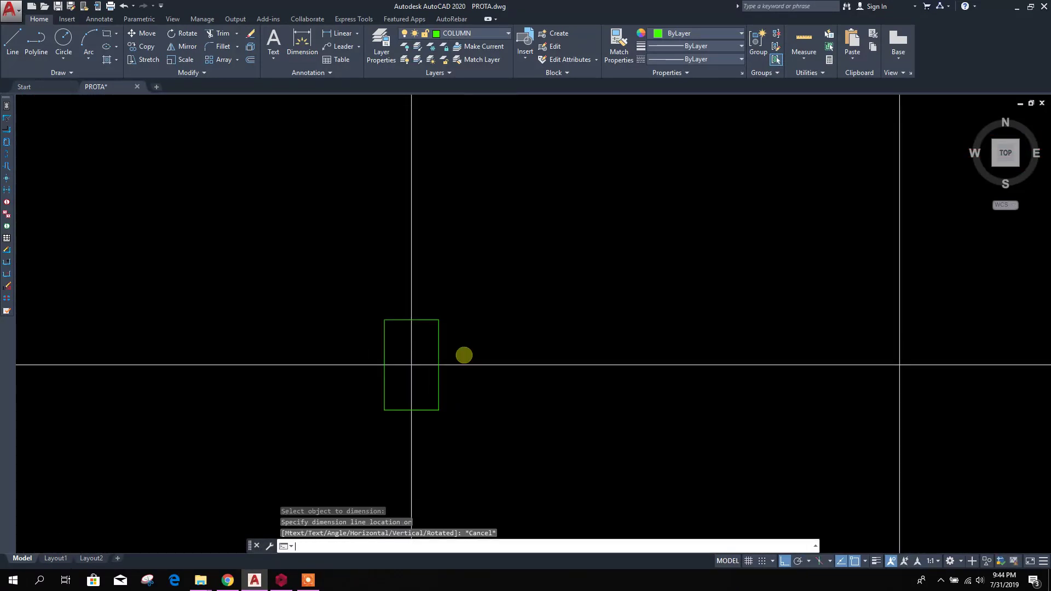
{"action": "scroll", "coordinate": [444, 396], "scroll_direction": "up", "scroll_amount": 2}
{"action": "key", "text": "Return"}
{"action": "key", "text": "Return"}
{"action": "left_click", "coordinate": [432, 380]}
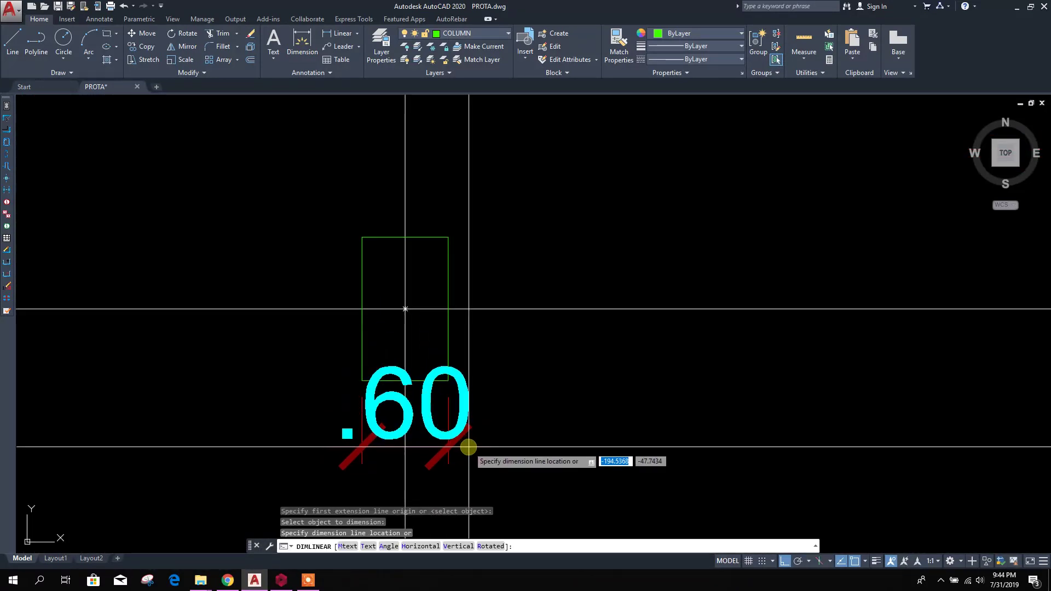
{"action": "middle_click_drag", "start_coordinate": [466, 450], "coordinate": [501, 329]}
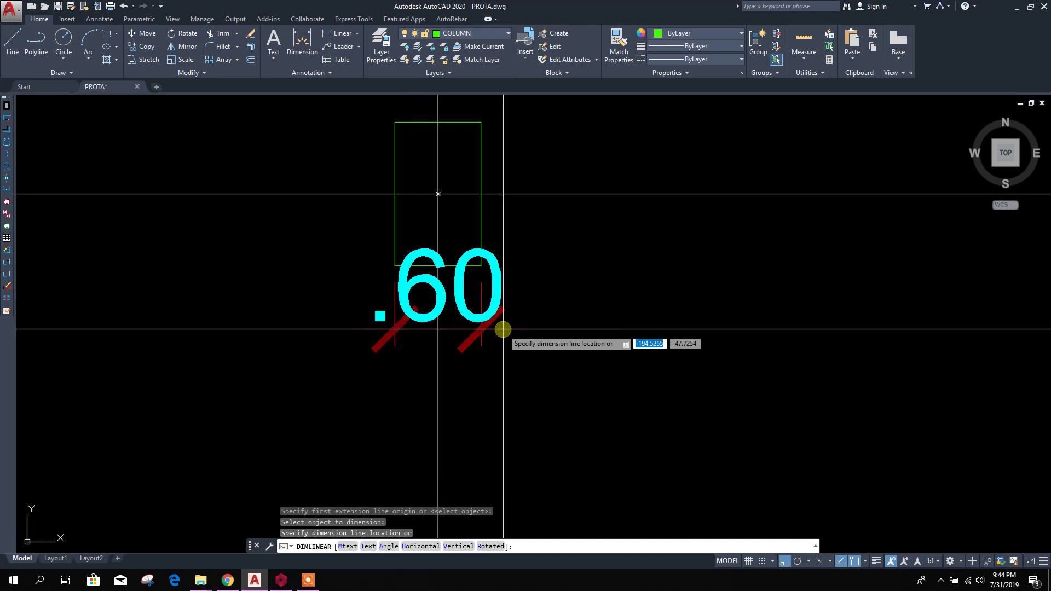
{"action": "scroll", "coordinate": [500, 329], "scroll_direction": "down", "scroll_amount": 3}
{"action": "key", "text": "Escape"}
- Switch back to ProtaStructure and restart the concrete Column tool with a fresh properties pane
{"action": "mouse_move", "coordinate": [417, 382]}
{"action": "middle_mouse_down"}
{"action": "mouse_move", "coordinate": [383, 370]}
{"action": "mouse_move", "coordinate": [413, 394]}
{"action": "mouse_move", "coordinate": [500, 382]}
{"action": "middle_mouse_up"}
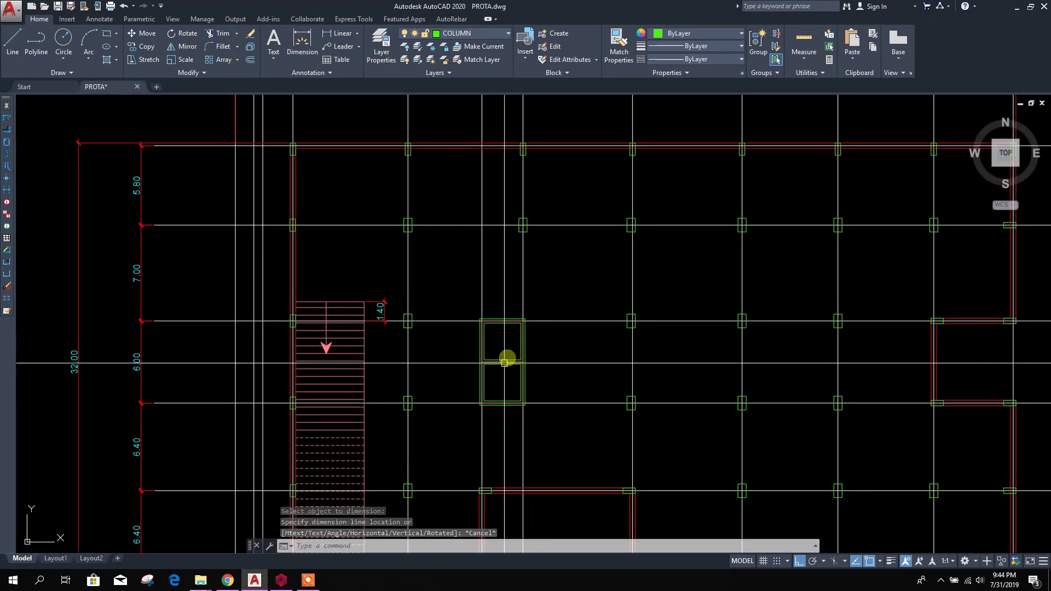
{"action": "scroll", "coordinate": [456, 252], "scroll_direction": "up", "scroll_amount": 2}
{"action": "middle_click_drag", "start_coordinate": [453, 266], "coordinate": [461, 308]}
{"action": "mouse_move", "coordinate": [427, 376]}
{"action": "middle_mouse_down"}
{"action": "mouse_move", "coordinate": [452, 323]}
{"action": "mouse_move", "coordinate": [556, 438]}
{"action": "middle_mouse_up"}
{"action": "scroll", "coordinate": [310, 165], "scroll_direction": "up", "scroll_amount": 2}
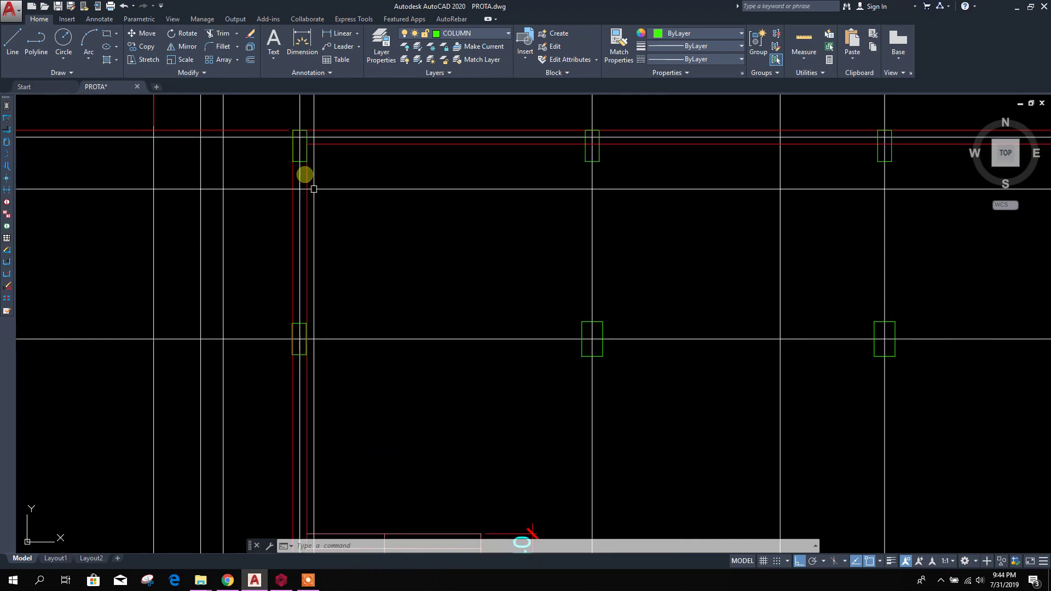
{"action": "left_click", "coordinate": [281, 580]}
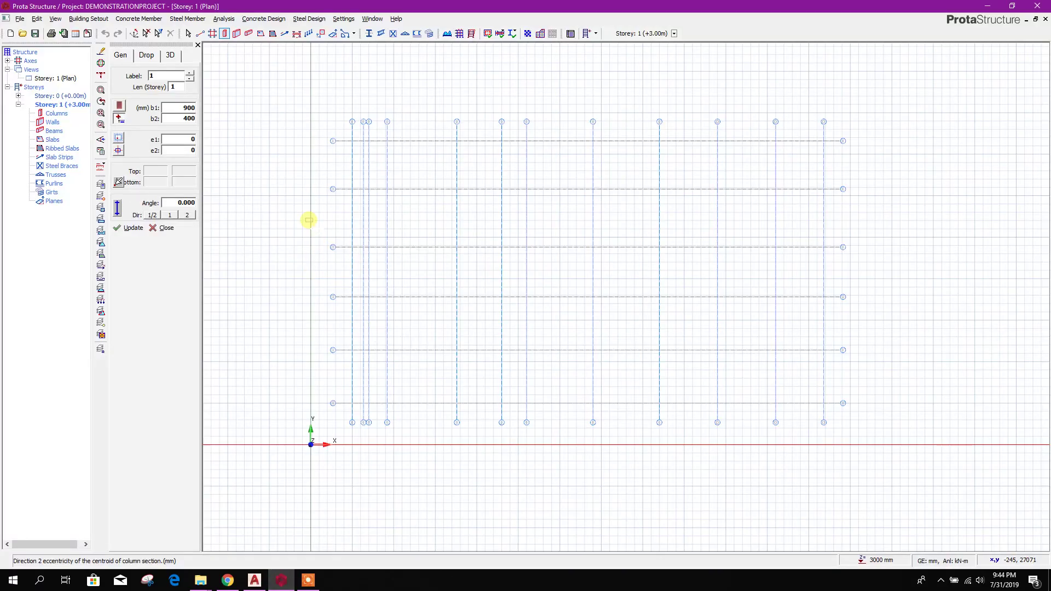
{"action": "middle_click_drag", "start_coordinate": [292, 186], "coordinate": [279, 199]}
{"action": "left_click", "coordinate": [197, 45]}
{"action": "left_click", "coordinate": [225, 34]}
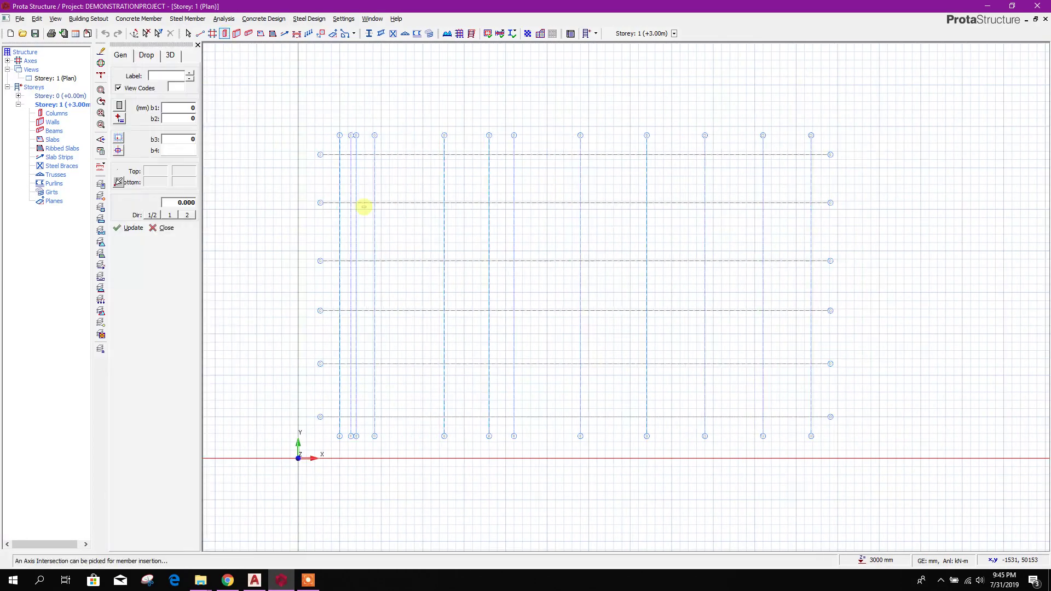
- Open the column Section Manager and browse the available concrete section shapes, returning to the rectangular one
{"action": "left_click", "coordinate": [120, 107]}
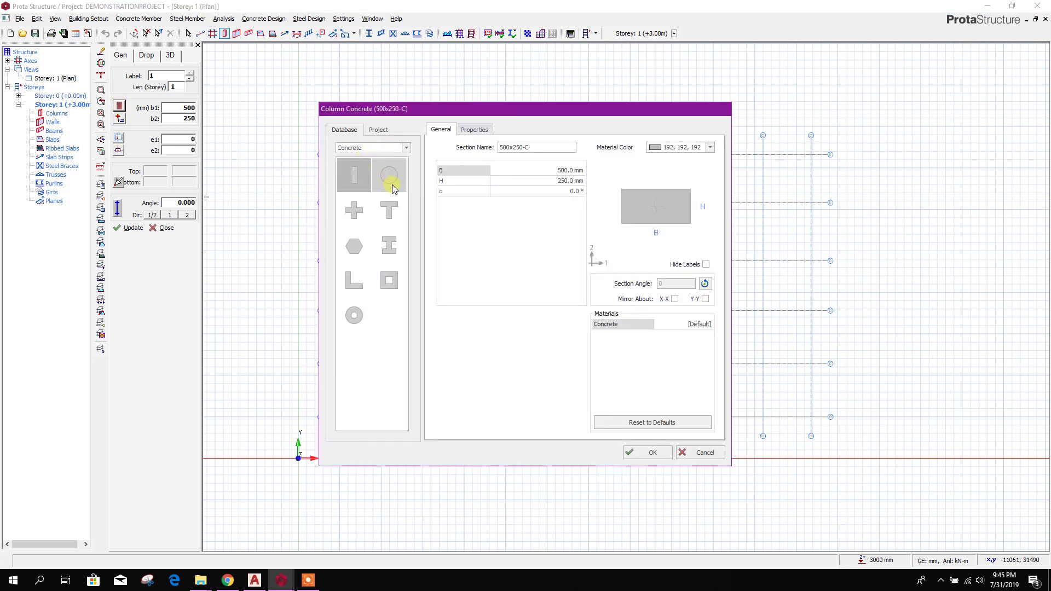
{"action": "left_click", "coordinate": [391, 181]}
{"action": "left_click", "coordinate": [356, 214]}
{"action": "left_click", "coordinate": [359, 246]}
{"action": "left_click", "coordinate": [389, 247]}
{"action": "left_click", "coordinate": [356, 282]}
{"action": "left_click", "coordinate": [387, 281]}
{"action": "left_click", "coordinate": [359, 315]}
{"action": "left_click", "coordinate": [354, 175]}
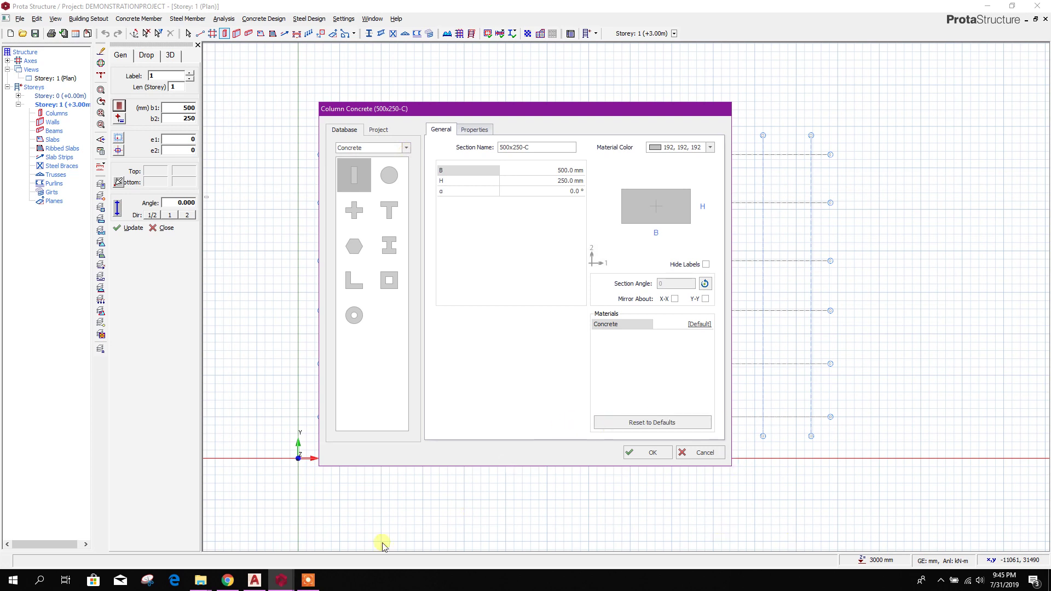
{"action": "left_click", "coordinate": [315, 575]}
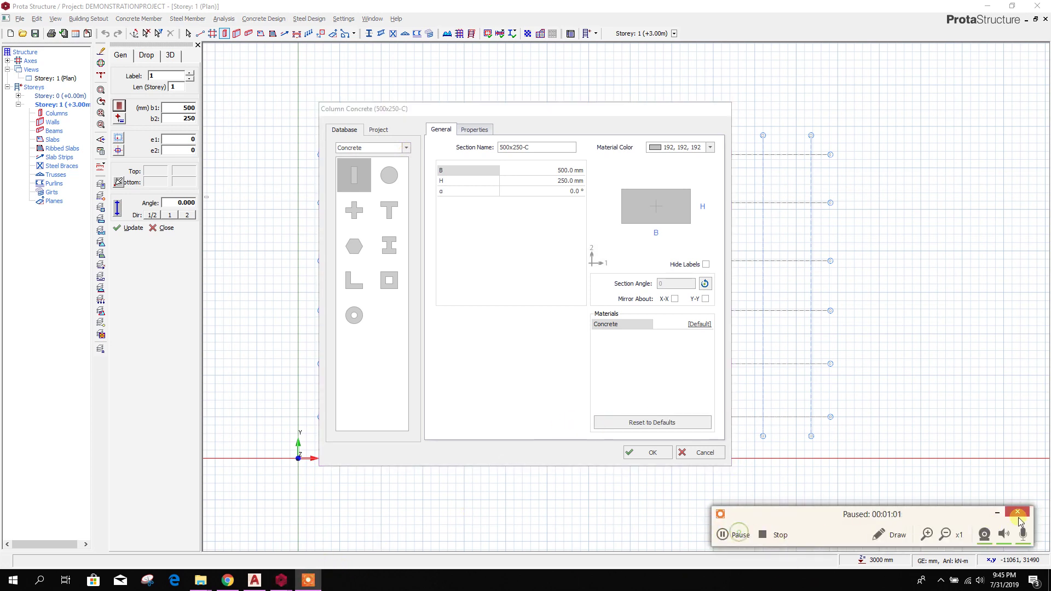
{"action": "left_click", "coordinate": [997, 513]}
- Browse the Steel, Built Up Steel, Cold Formed and Composite column section types in the Section Manager
{"action": "left_click", "coordinate": [376, 147]}
{"action": "left_click", "coordinate": [365, 167]}
{"action": "left_click", "coordinate": [386, 149]}
{"action": "left_click", "coordinate": [368, 175]}
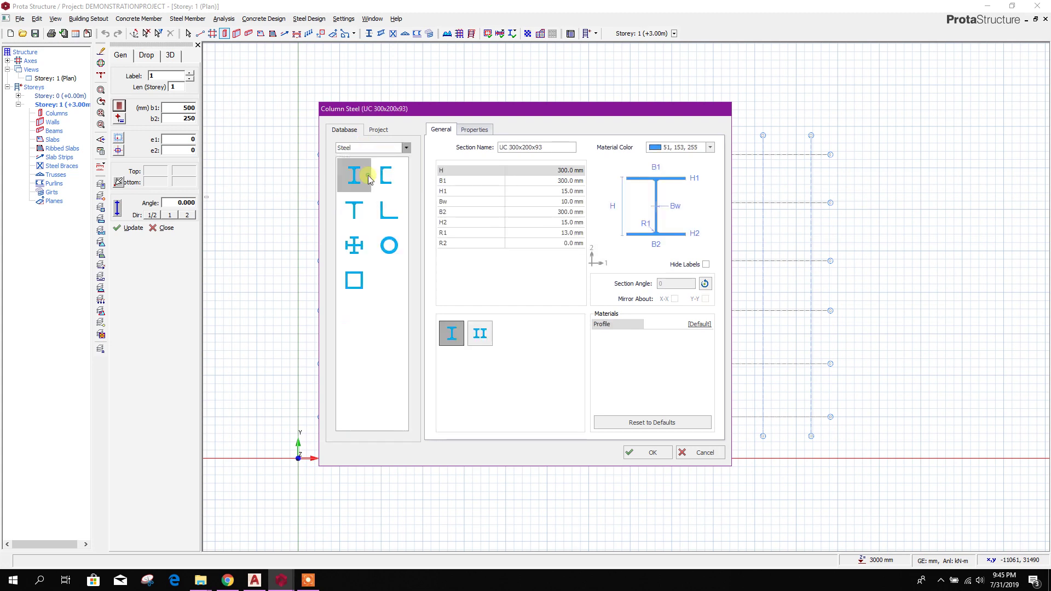
{"action": "left_click", "coordinate": [385, 148]}
{"action": "left_click", "coordinate": [363, 183]}
{"action": "left_click", "coordinate": [385, 148]}
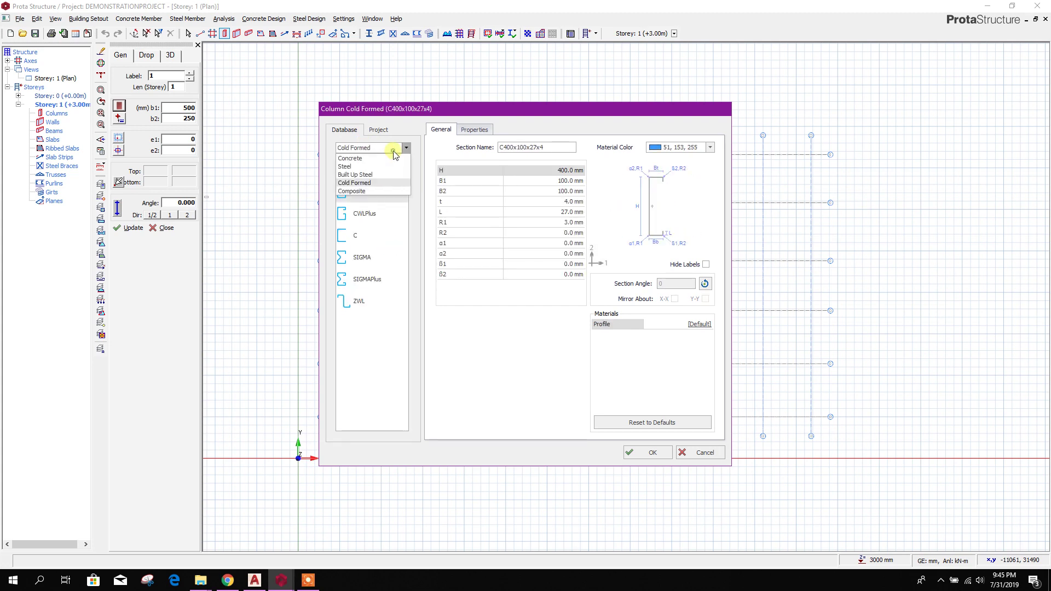
{"action": "left_click", "coordinate": [372, 191]}
- Compare the Concrete and Steel section types once more, and close the Section Manager without applying changes
{"action": "left_click", "coordinate": [400, 150]}
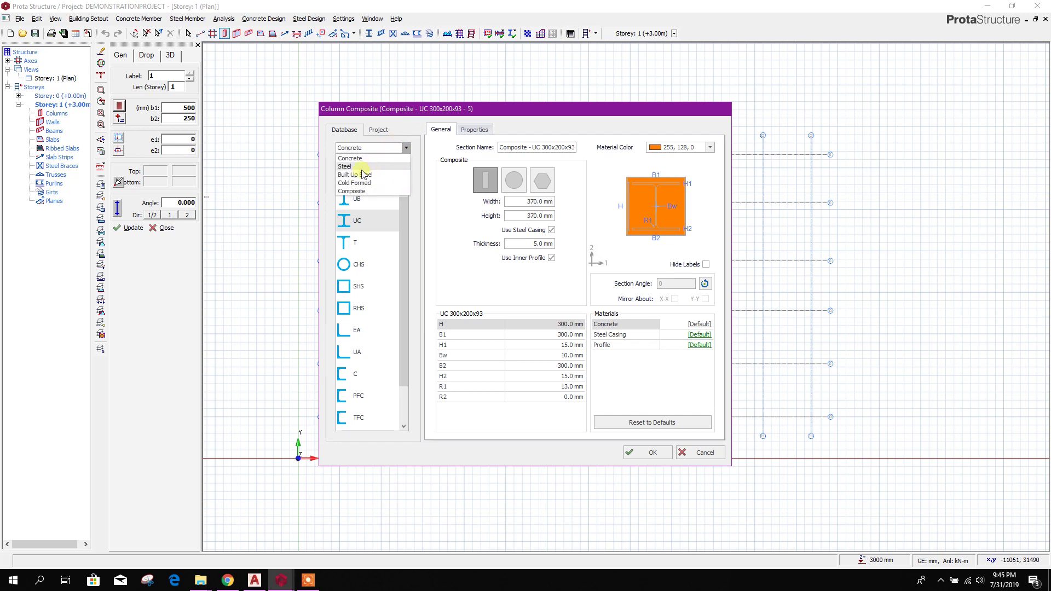
{"action": "left_click", "coordinate": [356, 158]}
{"action": "left_click", "coordinate": [400, 149]}
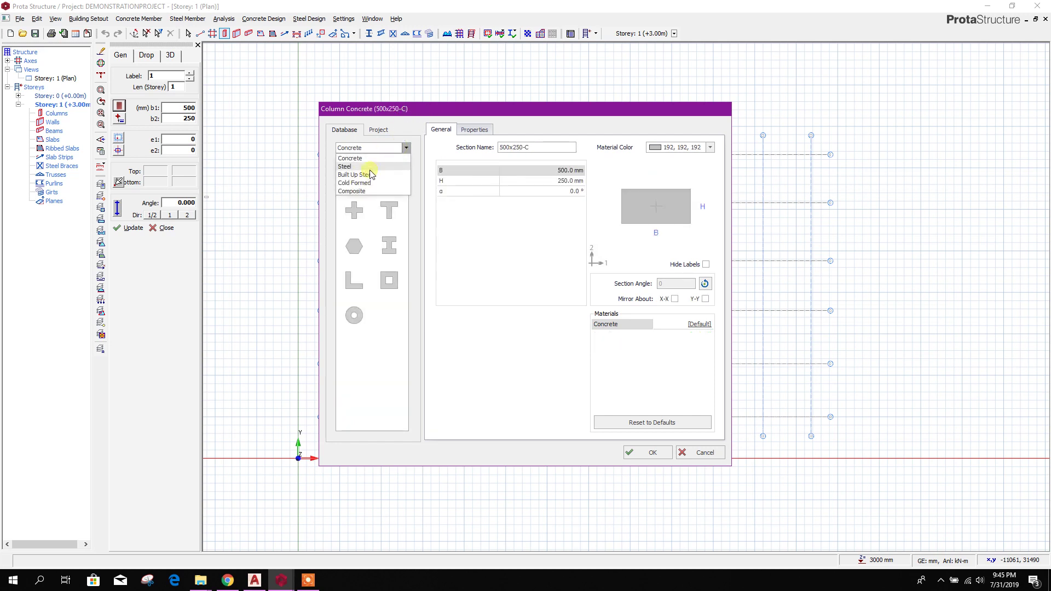
{"action": "left_click", "coordinate": [360, 166]}
{"action": "left_click", "coordinate": [376, 149]}
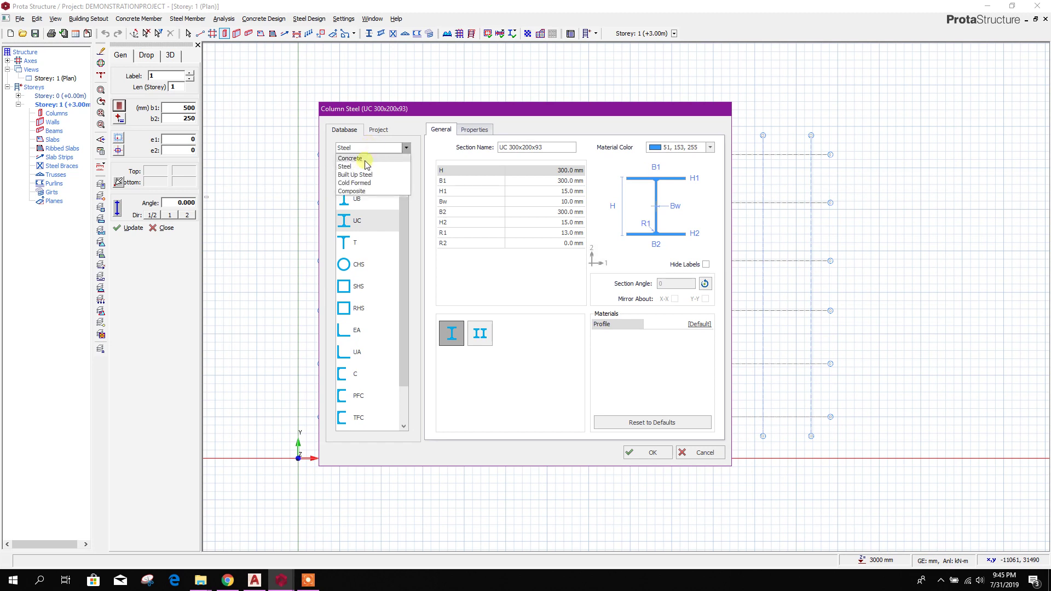
{"action": "left_click", "coordinate": [376, 159]}
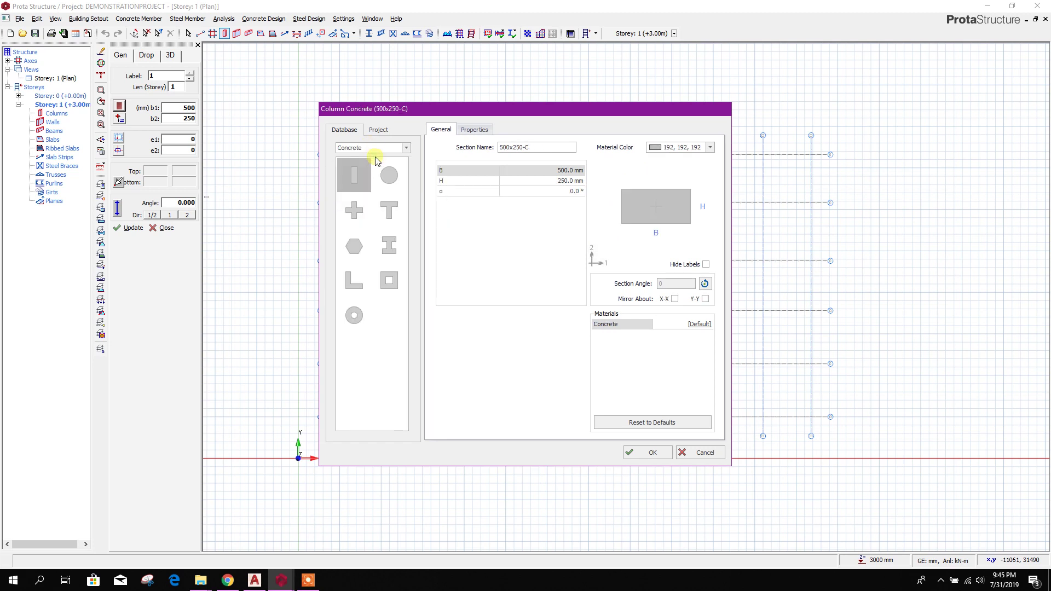
{"action": "left_click", "coordinate": [698, 453]}
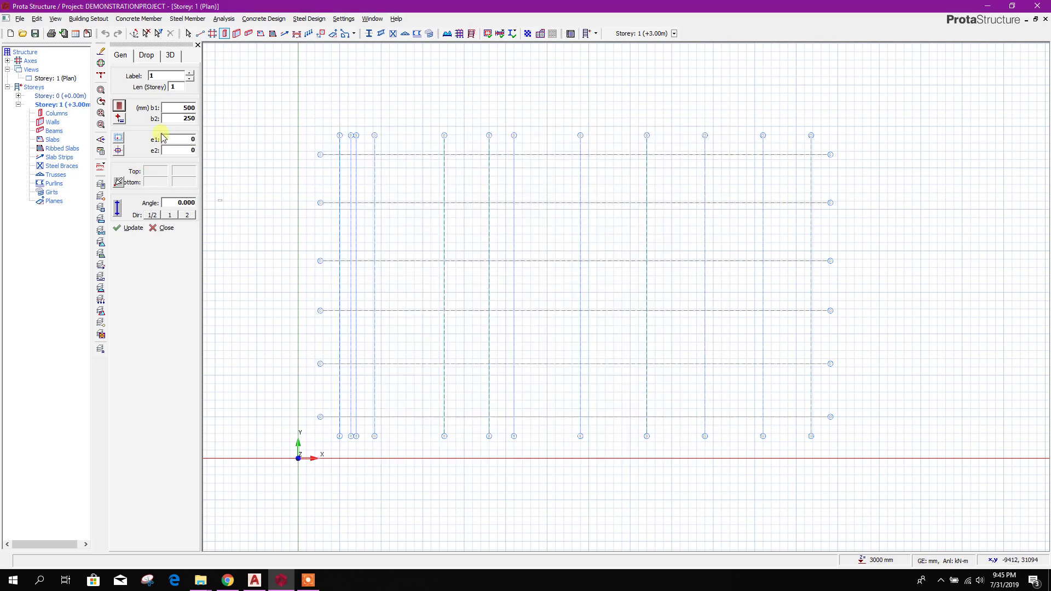
- Set the column section size to b1 900 mm and b2 400 mm
{"action": "double_click", "coordinate": [171, 109]}
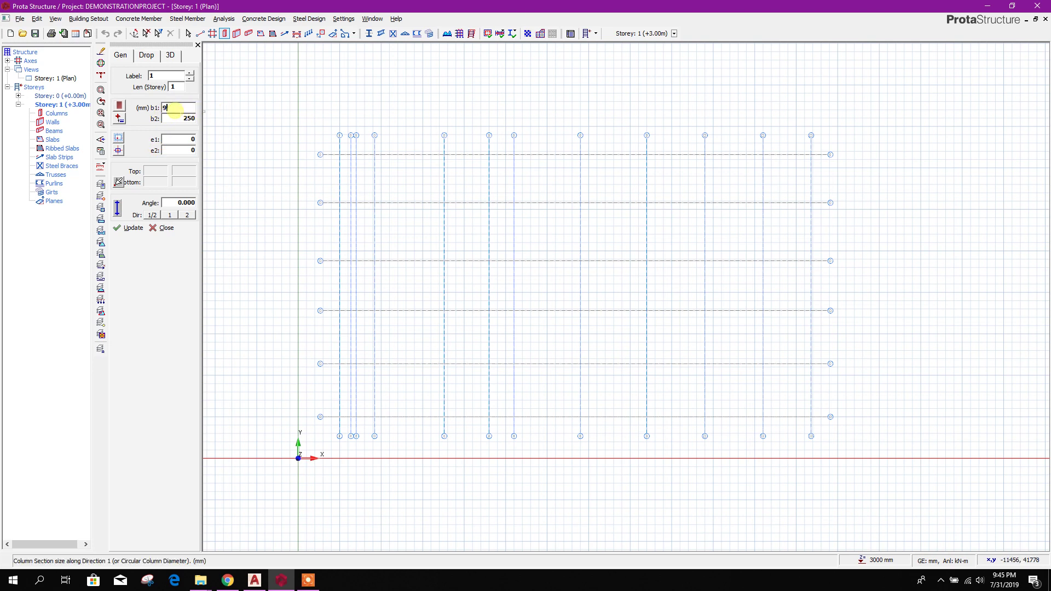
{"action": "double_click", "coordinate": [186, 118]}
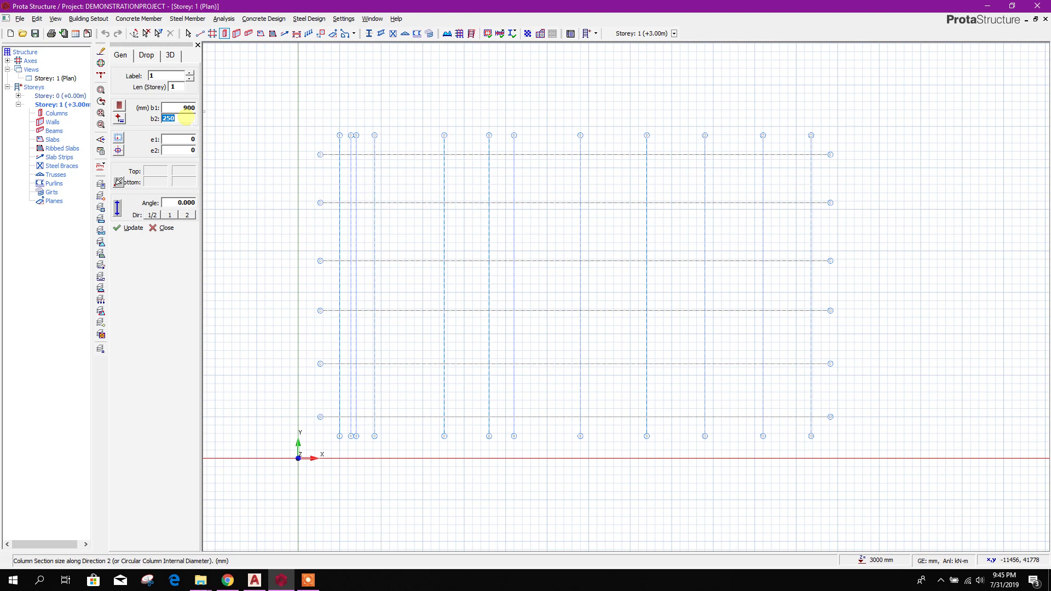
{"action": "double_click", "coordinate": [182, 108]}
{"action": "left_click", "coordinate": [180, 139]}
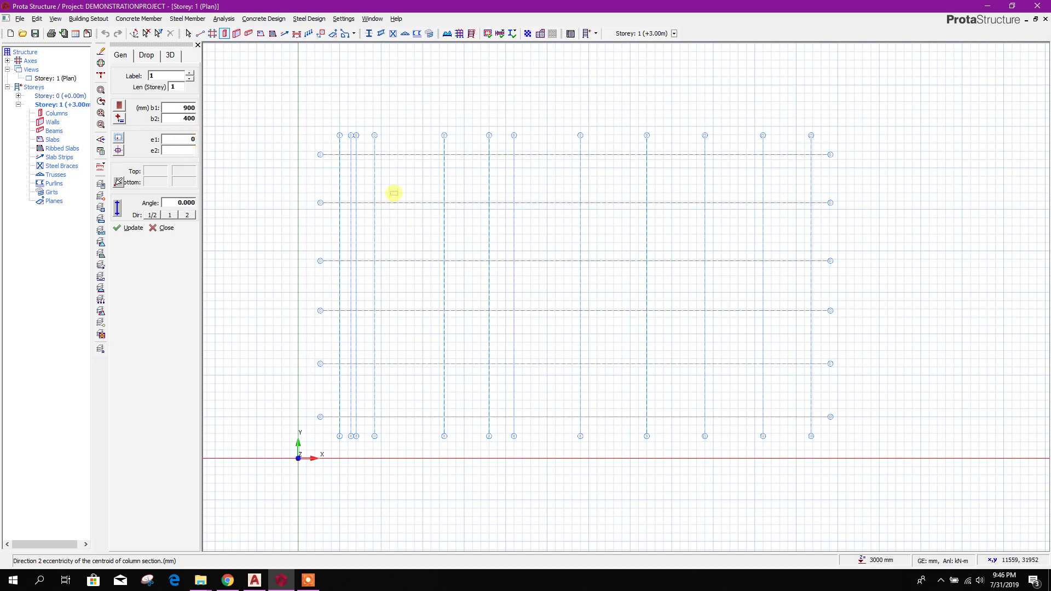
- Switch to AutoCAD to check the perimeter column positions and grid spacings in the basement plan, and return to ProtaStructure
{"action": "left_click", "coordinate": [255, 581]}
{"action": "scroll", "coordinate": [345, 333], "scroll_direction": "down", "scroll_amount": 4}
{"action": "scroll", "coordinate": [339, 259], "scroll_direction": "up", "scroll_amount": 4}
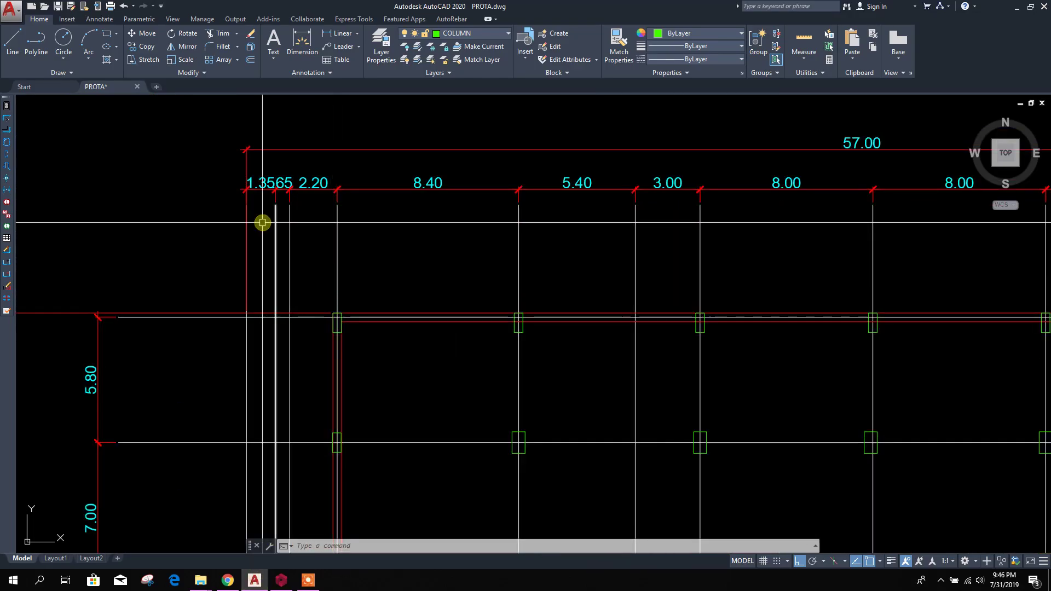
{"action": "scroll", "coordinate": [333, 293], "scroll_direction": "down", "scroll_amount": 4}
{"action": "middle_click_drag", "start_coordinate": [341, 341], "coordinate": [349, 289]}
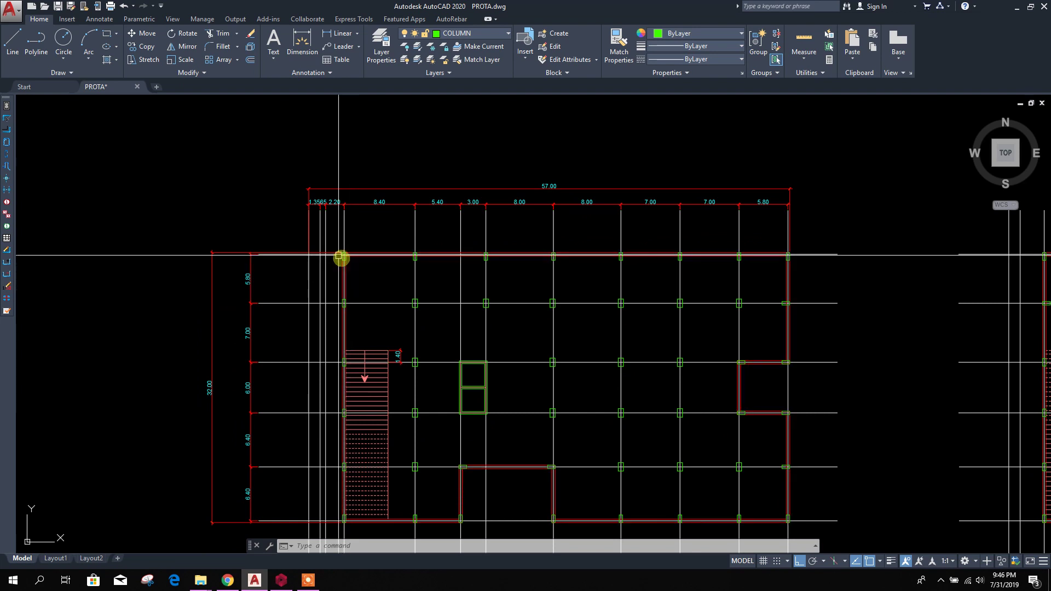
{"action": "scroll", "coordinate": [322, 190], "scroll_direction": "up", "scroll_amount": 4}
{"action": "scroll", "coordinate": [355, 181], "scroll_direction": "down", "scroll_amount": 4}
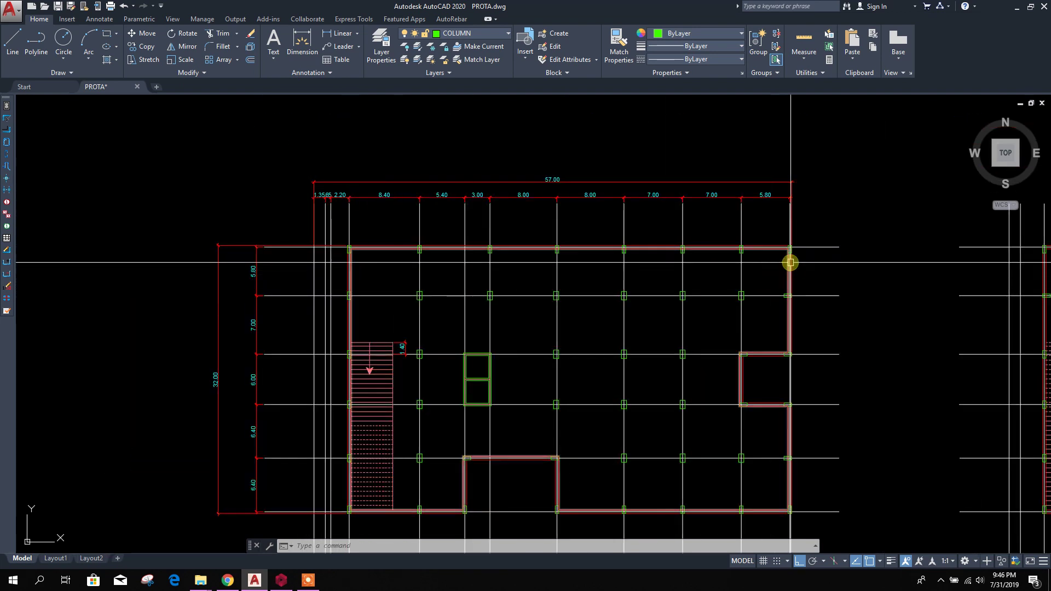
{"action": "middle_click_drag", "start_coordinate": [586, 411], "coordinate": [580, 353]}
{"action": "middle_click_drag", "start_coordinate": [426, 470], "coordinate": [399, 460]}
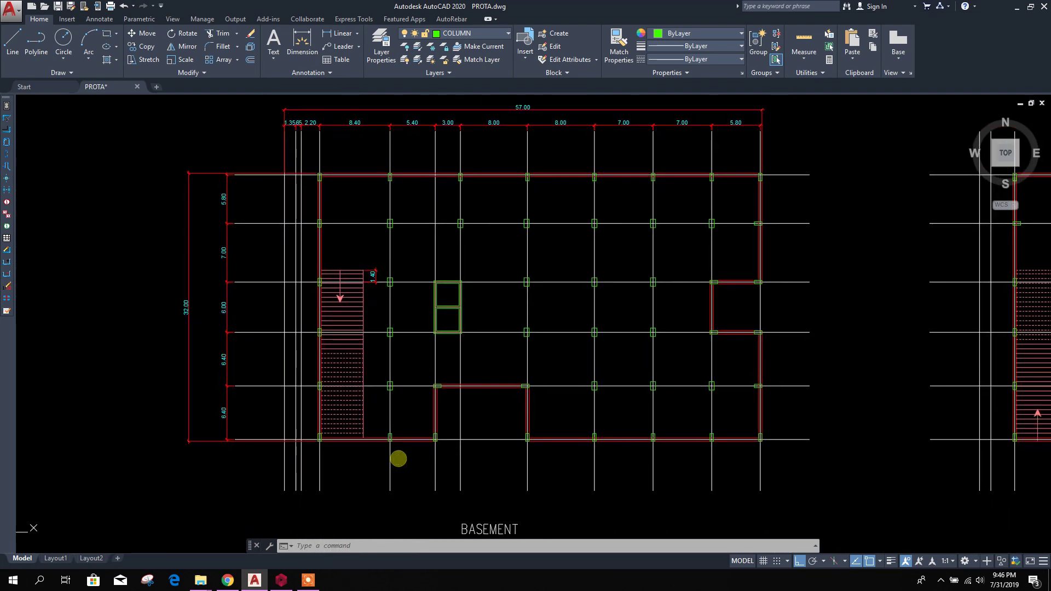
{"action": "left_click", "coordinate": [282, 580]}
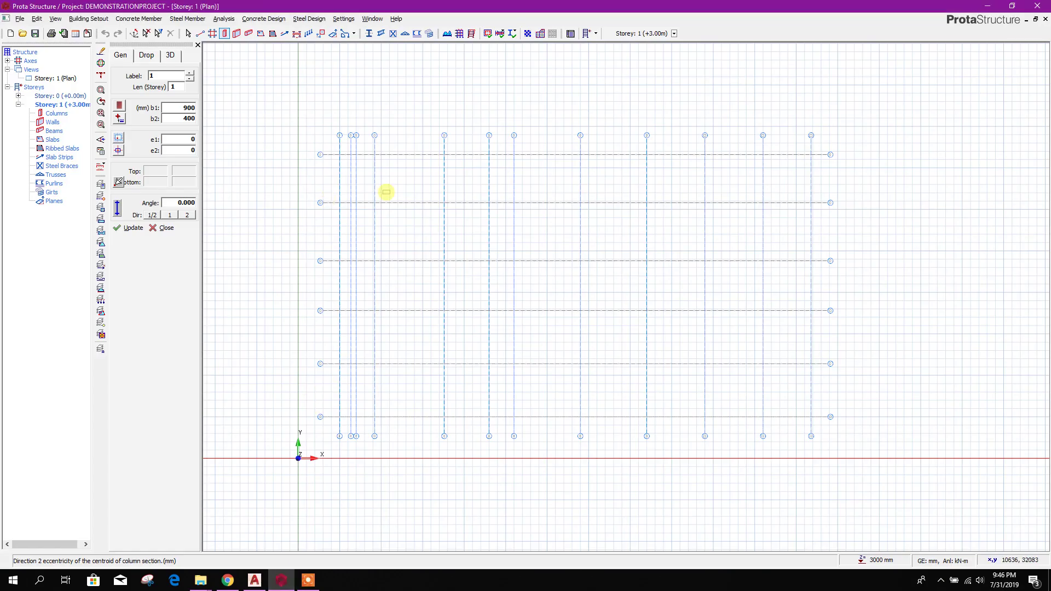
- Try placing the 900 by 400 mm columns at 0° along axis F from axis 4 to axis 12, and undo the placement
{"action": "scroll", "coordinate": [394, 175], "scroll_direction": "up", "scroll_amount": 1}
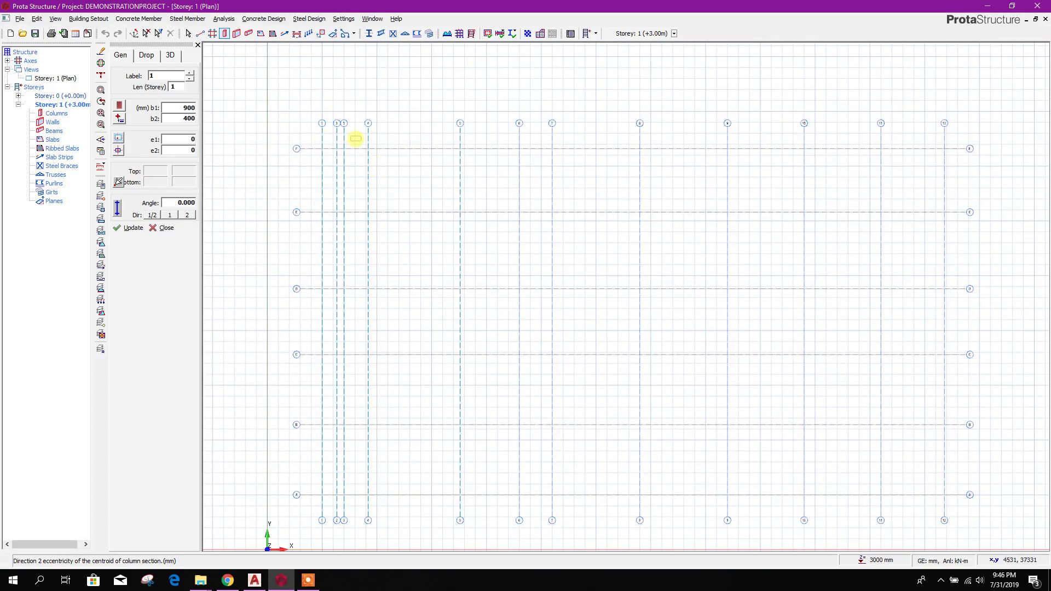
{"action": "left_click_drag", "start_coordinate": [356, 141], "coordinate": [938, 173]}
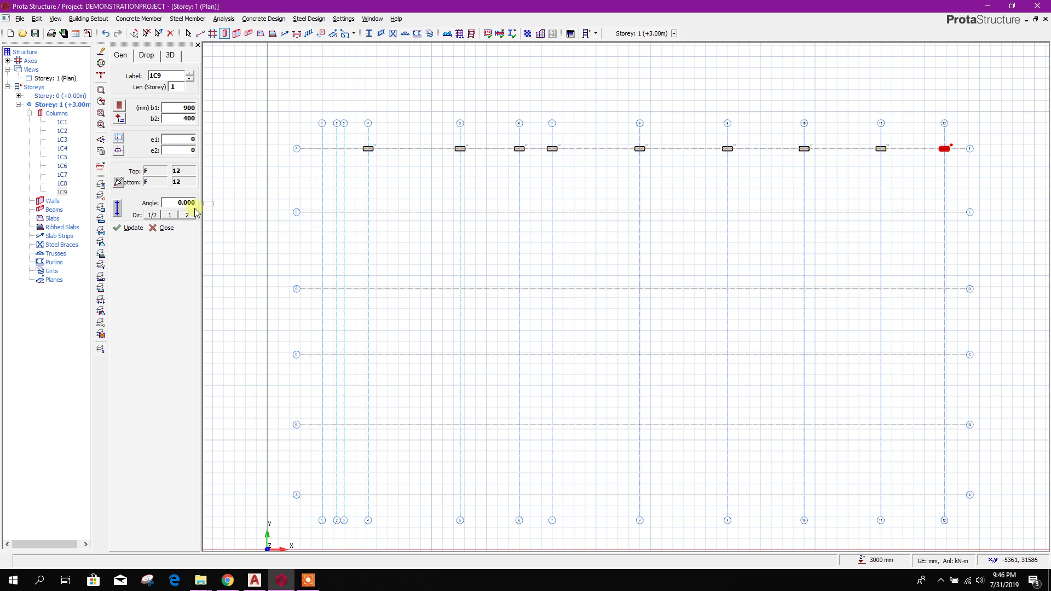
{"action": "left_click", "coordinate": [108, 35]}
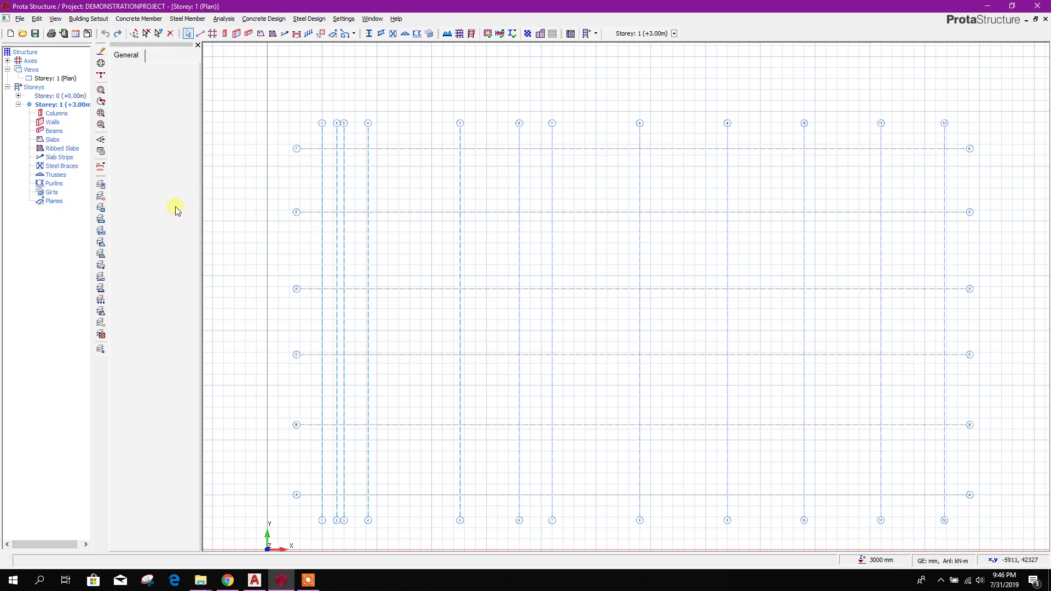
- Set new columns to b1 900 mm, b2 400 mm and angle 90°, and place them along axis F from axis 4 to axis 12
{"action": "left_click", "coordinate": [225, 33]}
{"action": "double_click", "coordinate": [186, 109]}
{"action": "type", "text": "900"}
{"action": "double_click", "coordinate": [187, 117]}
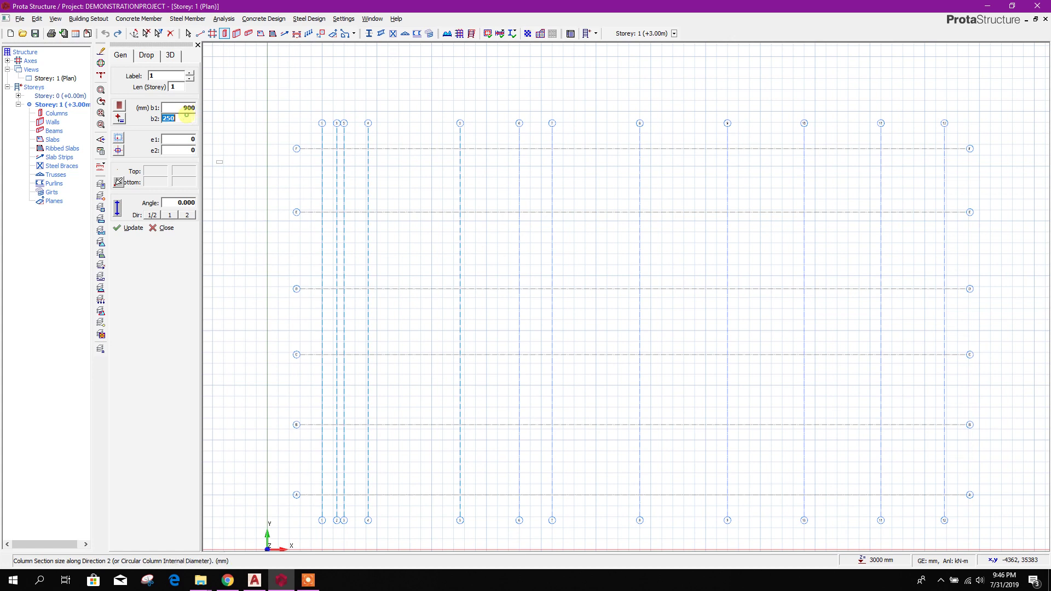
{"action": "left_click", "coordinate": [187, 150]}
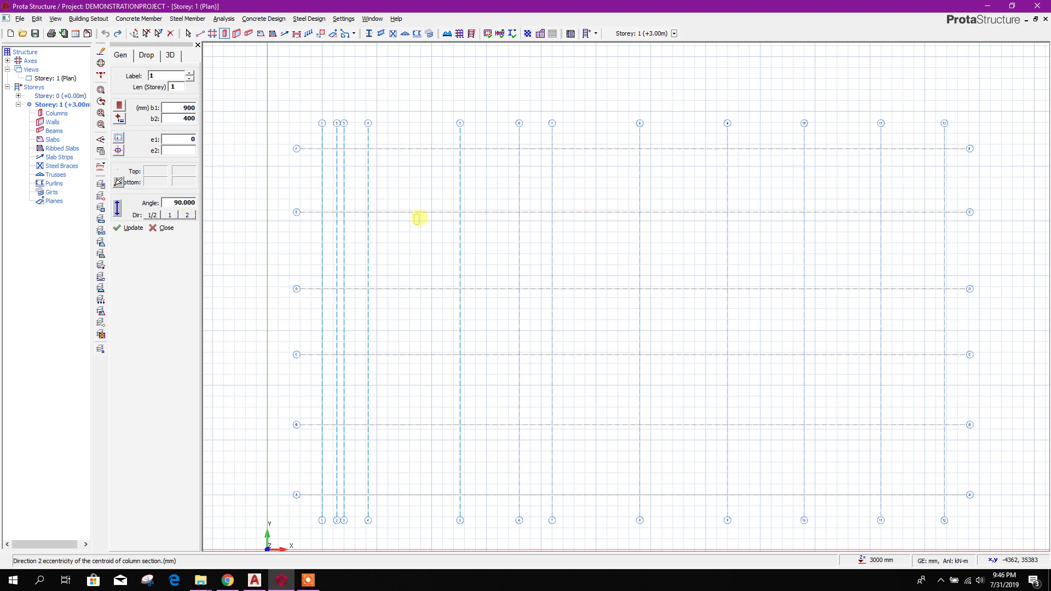
{"action": "scroll", "coordinate": [371, 211], "scroll_direction": "down", "scroll_amount": 3}
{"action": "scroll", "coordinate": [372, 173], "scroll_direction": "up", "scroll_amount": 3}
{"action": "left_click_drag", "start_coordinate": [350, 152], "coordinate": [968, 207]}
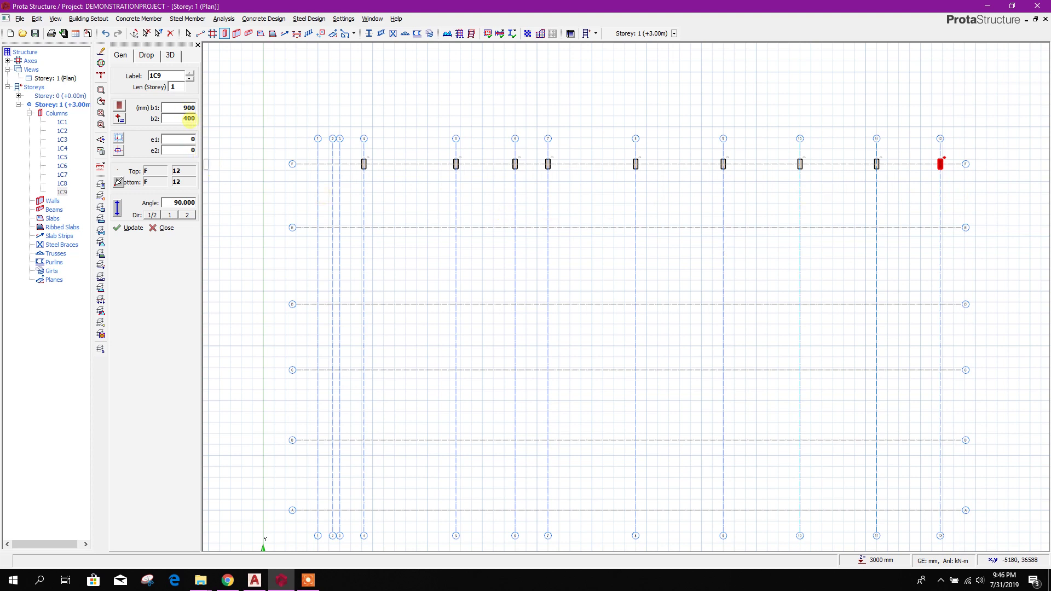
- Check the basement plan in AutoCAD, and place the same 90° columns in ProtaStructure along axis A from axis 4 to axis 12
{"action": "double_click", "coordinate": [191, 108]}
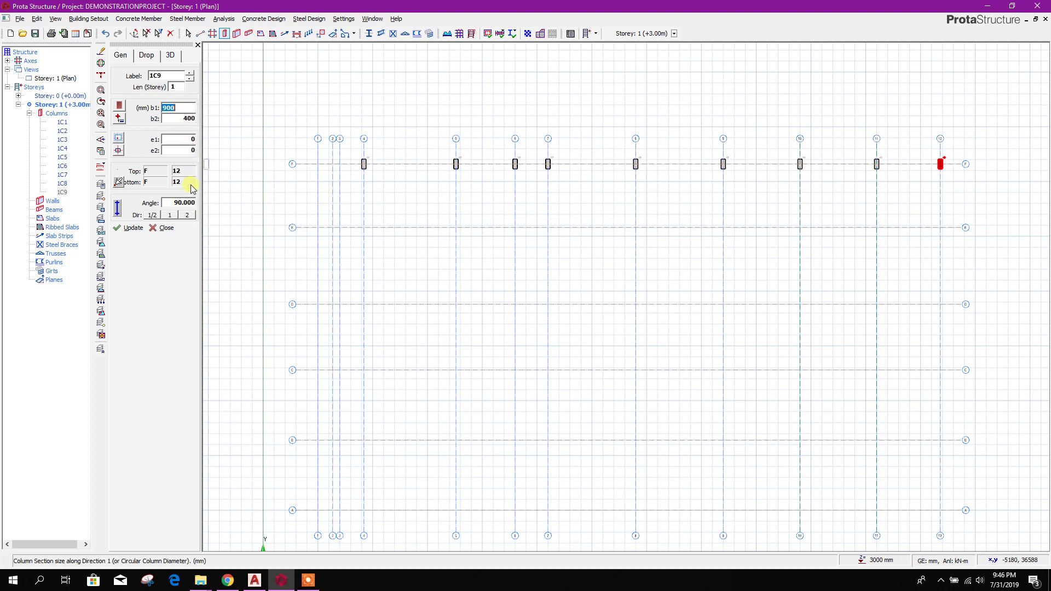
{"action": "scroll", "coordinate": [495, 216], "scroll_direction": "down", "scroll_amount": 3}
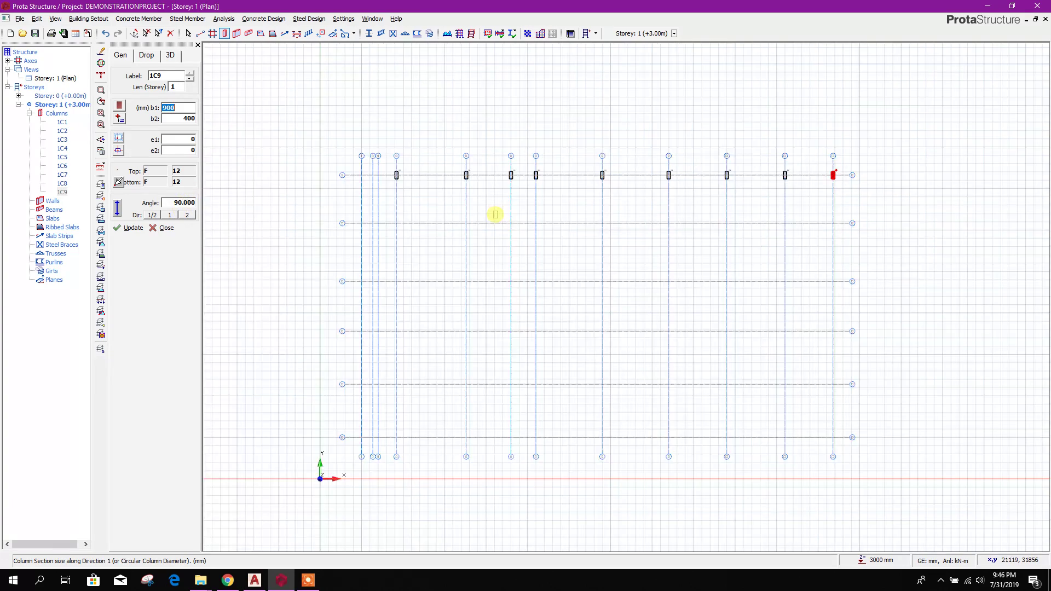
{"action": "left_click", "coordinate": [255, 580]}
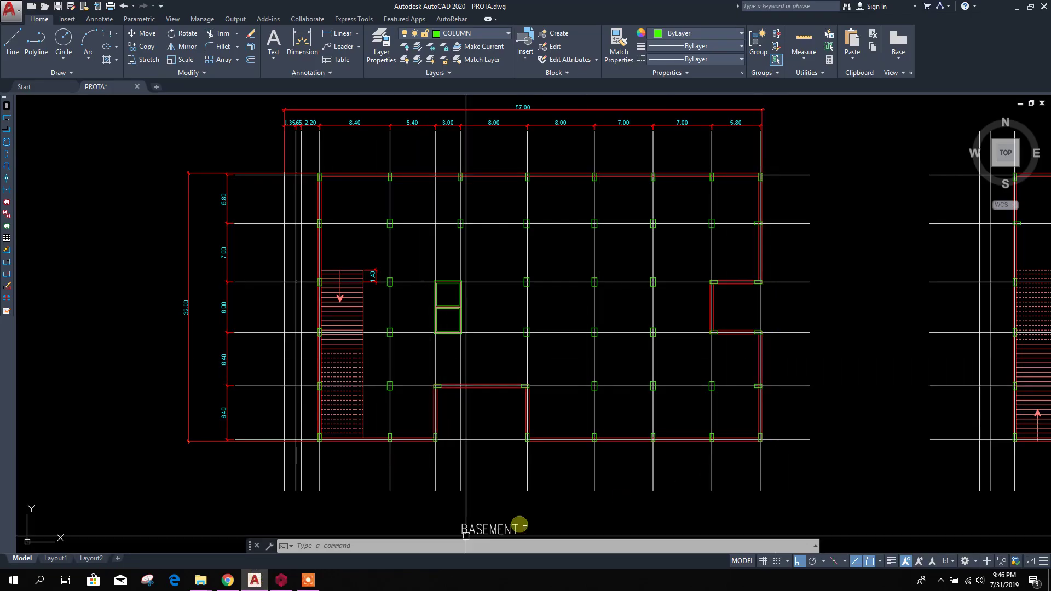
{"action": "left_click", "coordinate": [281, 581]}
{"action": "left_click", "coordinate": [370, 327]}
{"action": "left_click", "coordinate": [827, 347]}
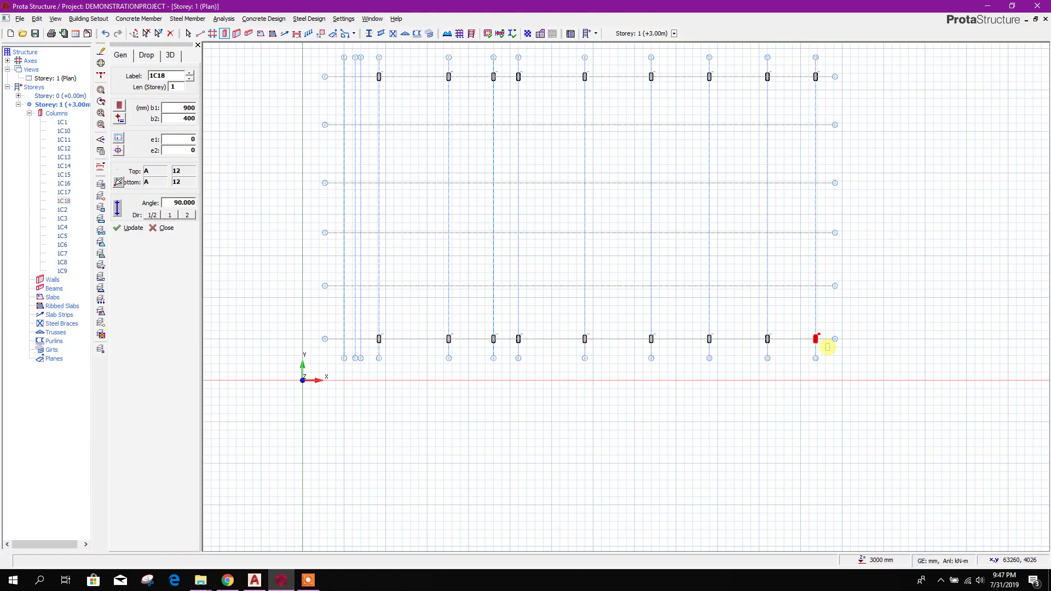
- Check the AutoCAD plan, and add columns in ProtaStructure on axis 12 at B, C, D and E and on axis 11 at C and D
{"action": "left_click", "coordinate": [255, 585]}
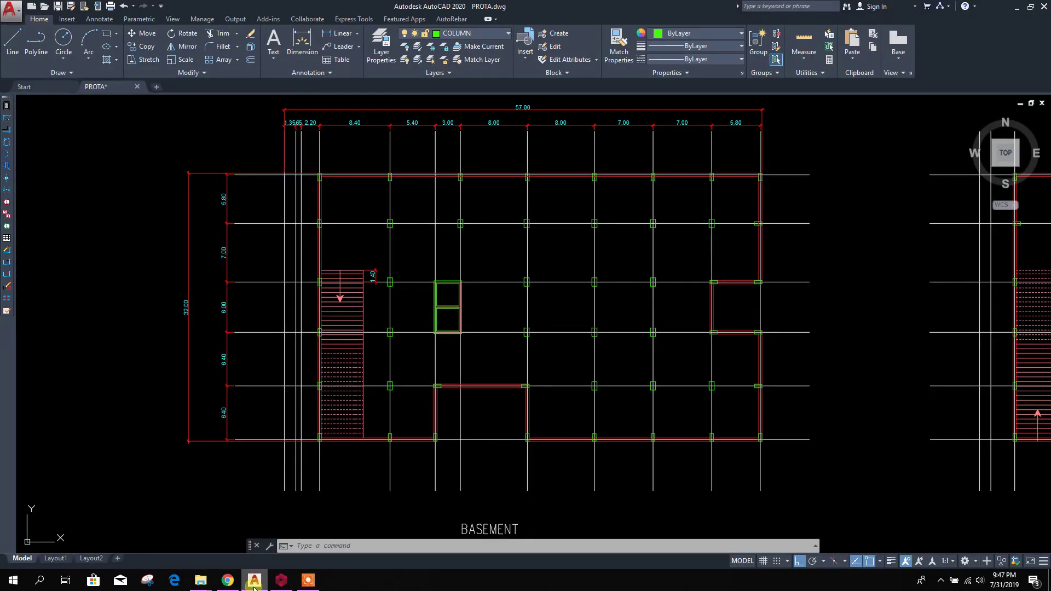
{"action": "left_click", "coordinate": [255, 587]}
{"action": "middle_click_drag", "start_coordinate": [793, 336], "coordinate": [710, 358]}
{"action": "left_click_drag", "start_coordinate": [678, 230], "coordinate": [737, 287]}
{"action": "left_click_drag", "start_coordinate": [732, 191], "coordinate": [733, 191]}
{"action": "left_click_drag", "start_coordinate": [712, 319], "coordinate": [735, 342]}
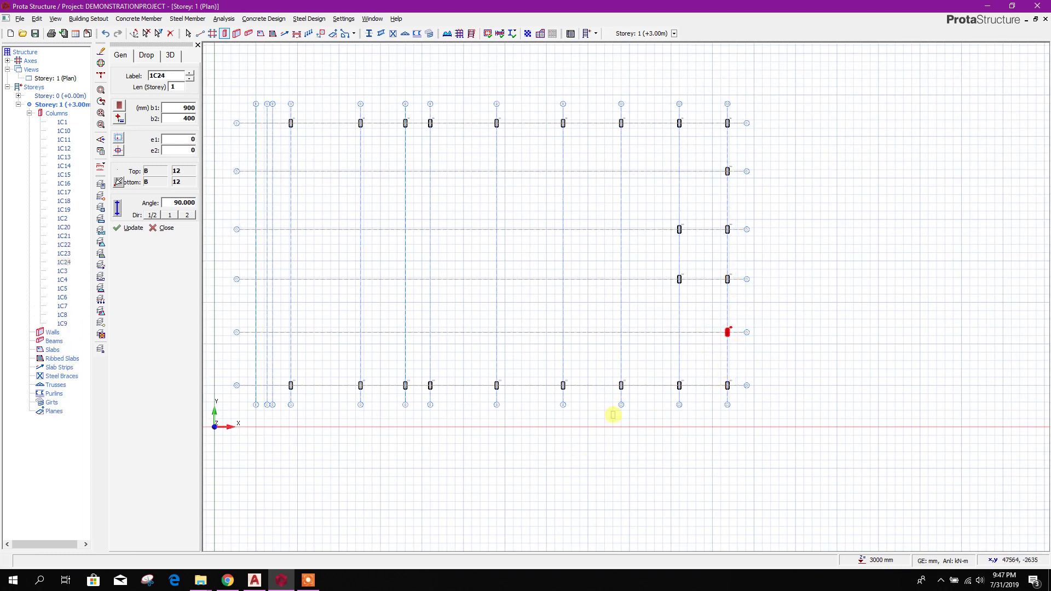
- Check the AutoCAD plan again, and add columns in ProtaStructure on axis 4 at axes B, C, D and E
{"action": "left_click", "coordinate": [253, 582]}
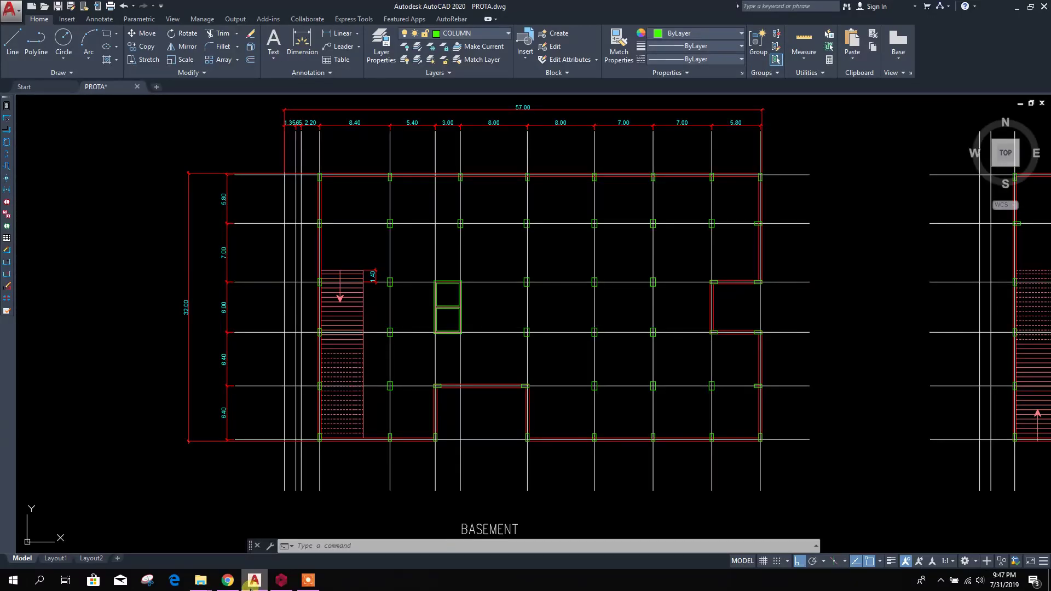
{"action": "left_click", "coordinate": [281, 580]}
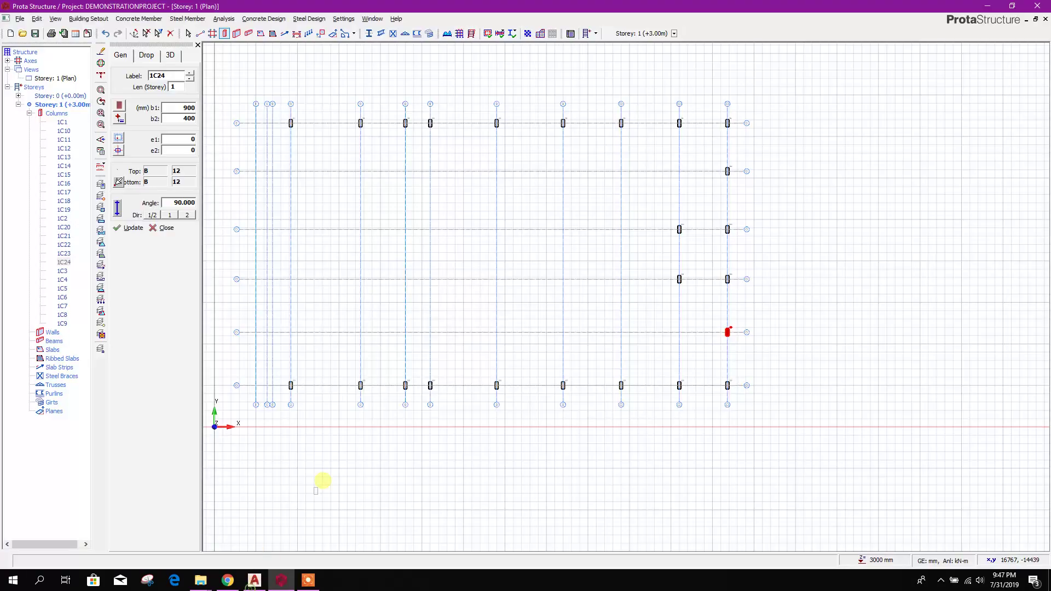
{"action": "left_click_drag", "start_coordinate": [280, 160], "coordinate": [315, 356]}
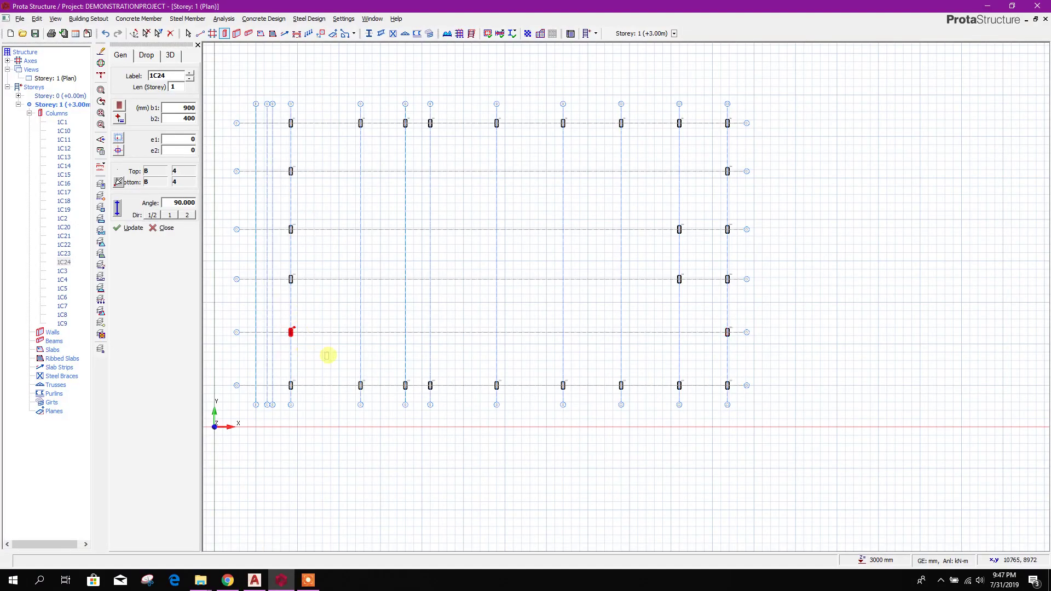
- Compare with the AutoCAD plan, and add columns in ProtaStructure on axis B at axes 6 and 8
{"action": "left_click", "coordinate": [255, 581]}
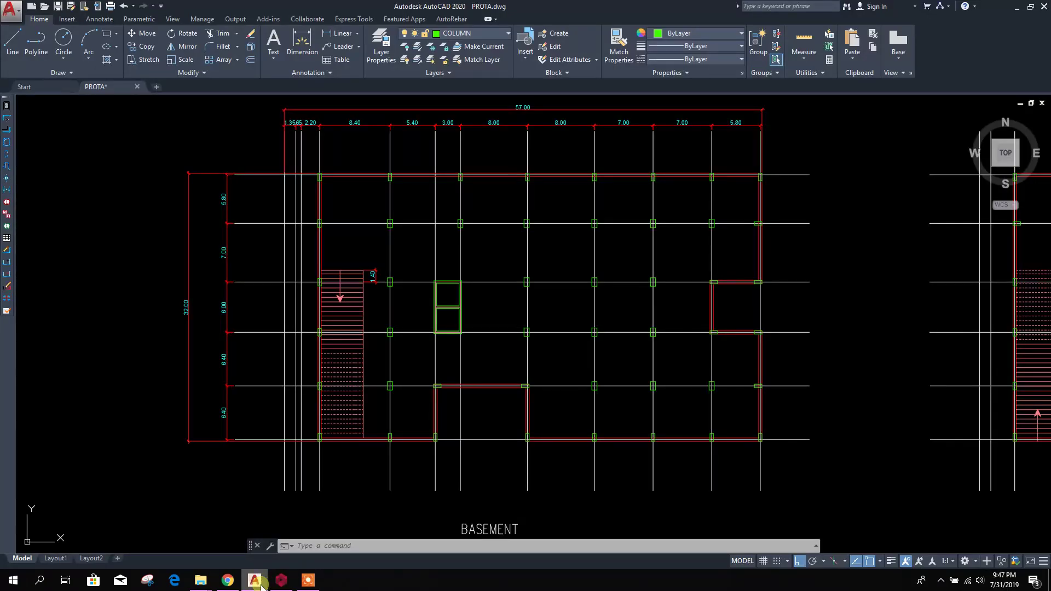
{"action": "left_click", "coordinate": [261, 586]}
{"action": "left_click", "coordinate": [262, 587]}
{"action": "left_click", "coordinate": [262, 586]}
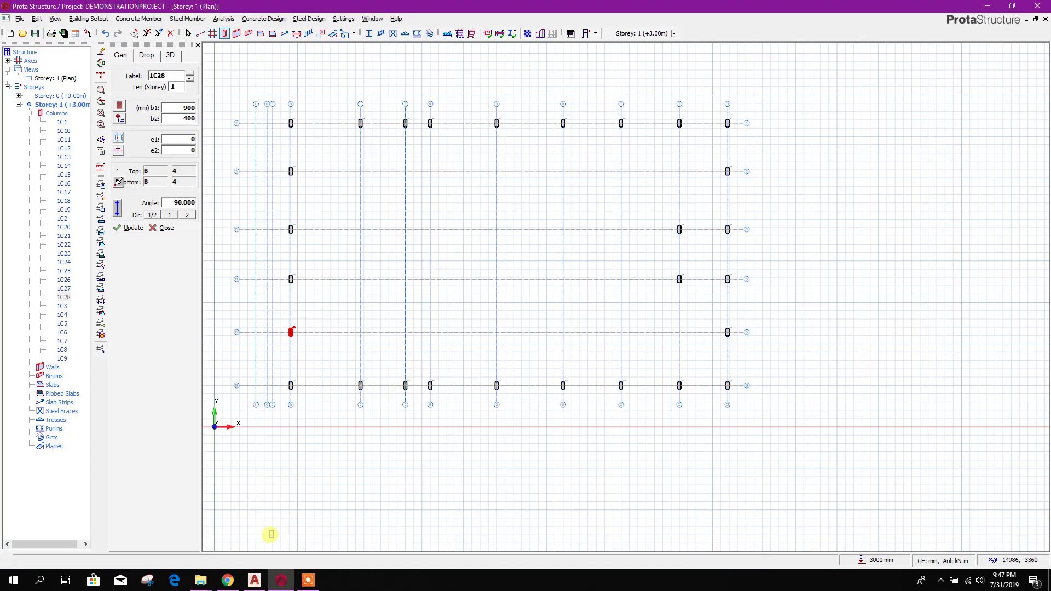
{"action": "left_click", "coordinate": [254, 582]}
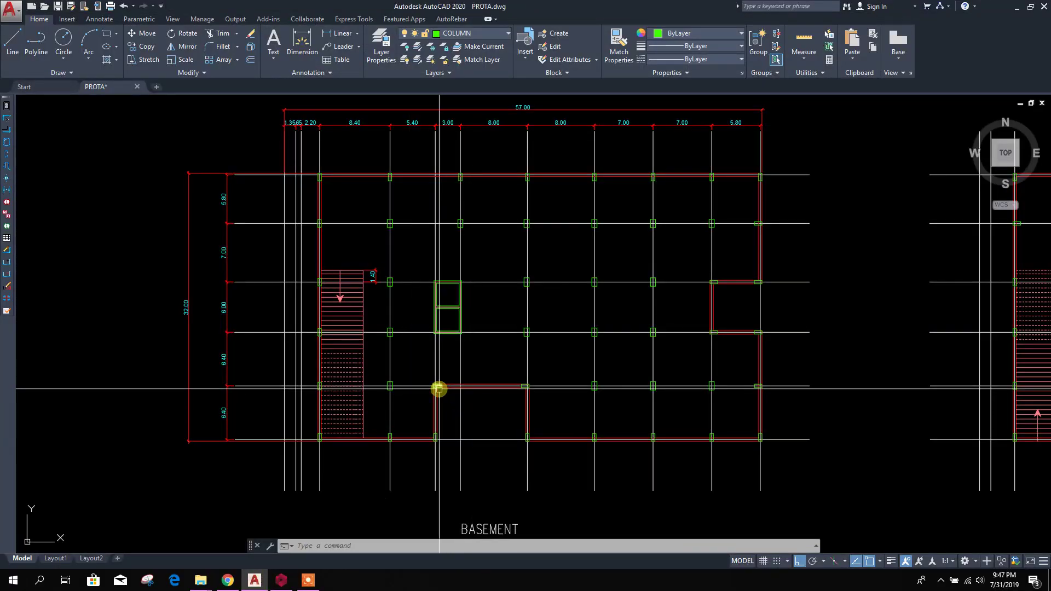
{"action": "left_click", "coordinate": [271, 586]}
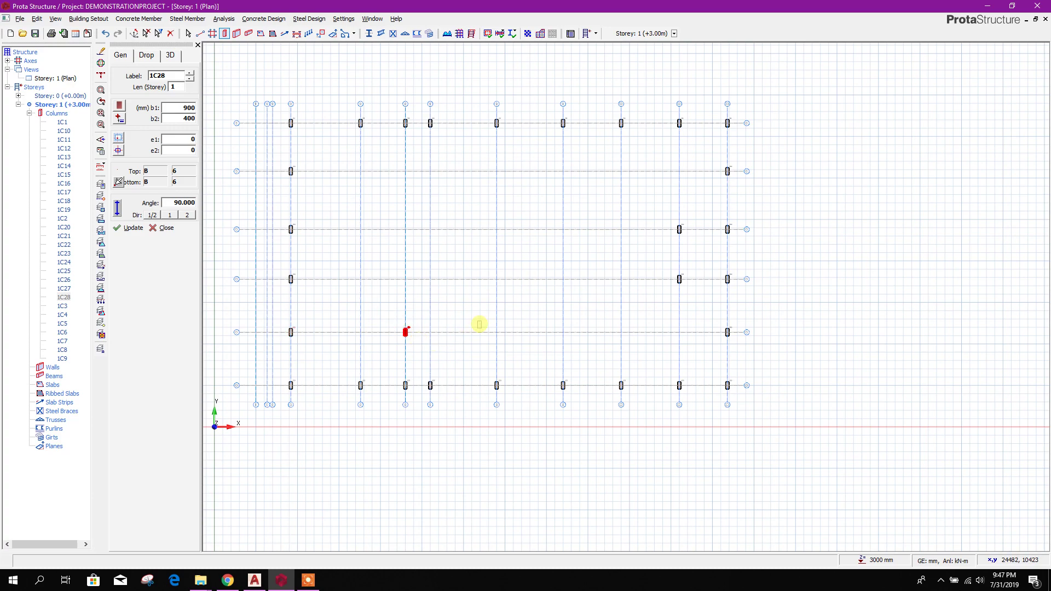
- Check the lower column row in the AutoCAD plan, and delete the column at A-7 in ProtaStructure
{"action": "left_click", "coordinate": [255, 581]}
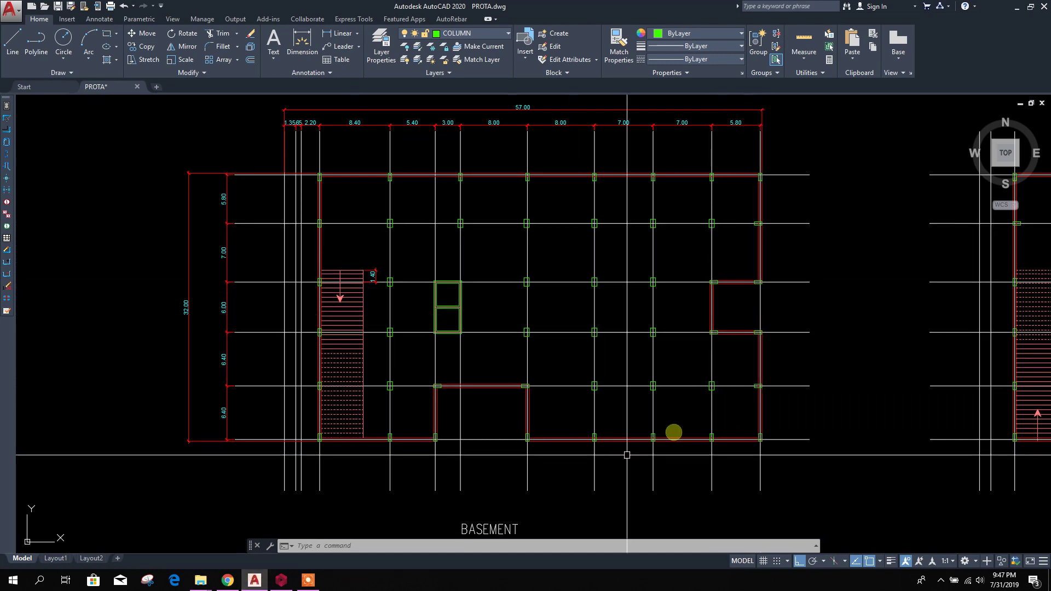
{"action": "left_click", "coordinate": [280, 580]}
{"action": "key", "text": "Escape"}
{"action": "middle_click_drag", "start_coordinate": [548, 294], "coordinate": [556, 300]}
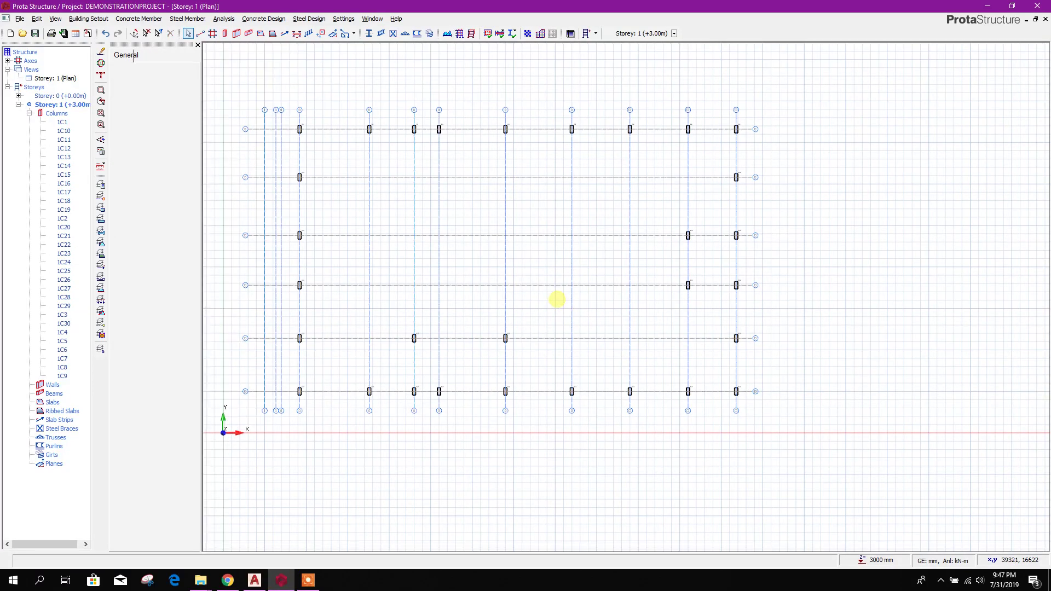
{"action": "left_click_drag", "start_coordinate": [431, 372], "coordinate": [464, 417]}
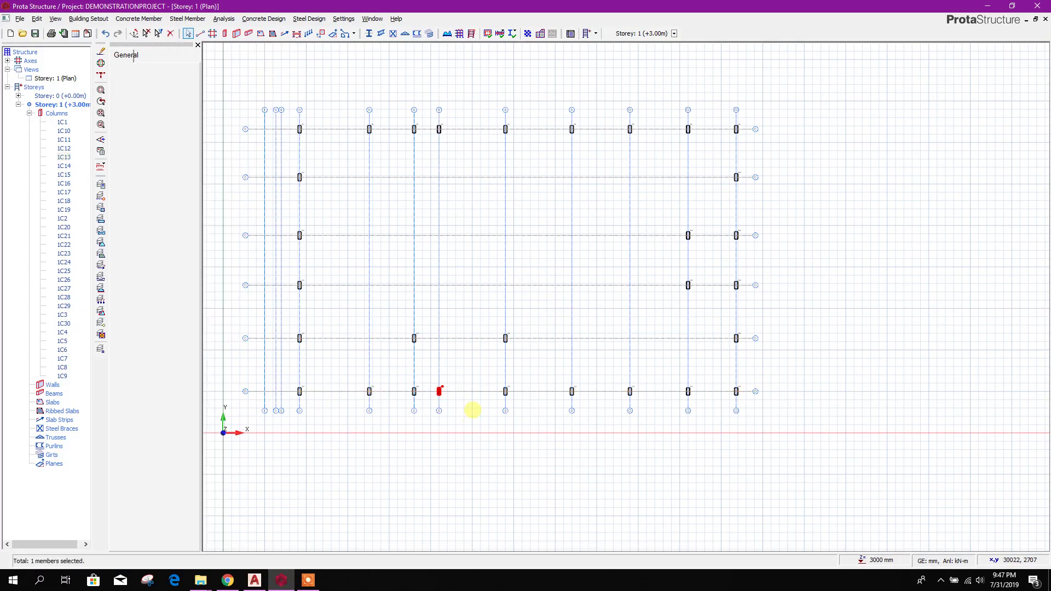
{"action": "key", "text": "Delete"}
- Open the properties of the column at B-6 and set its angle to 0°
{"action": "left_click_drag", "start_coordinate": [401, 331], "coordinate": [439, 367]}
{"action": "scroll", "coordinate": [419, 361], "scroll_direction": "up", "scroll_amount": 3}
{"action": "key", "text": "Escape"}
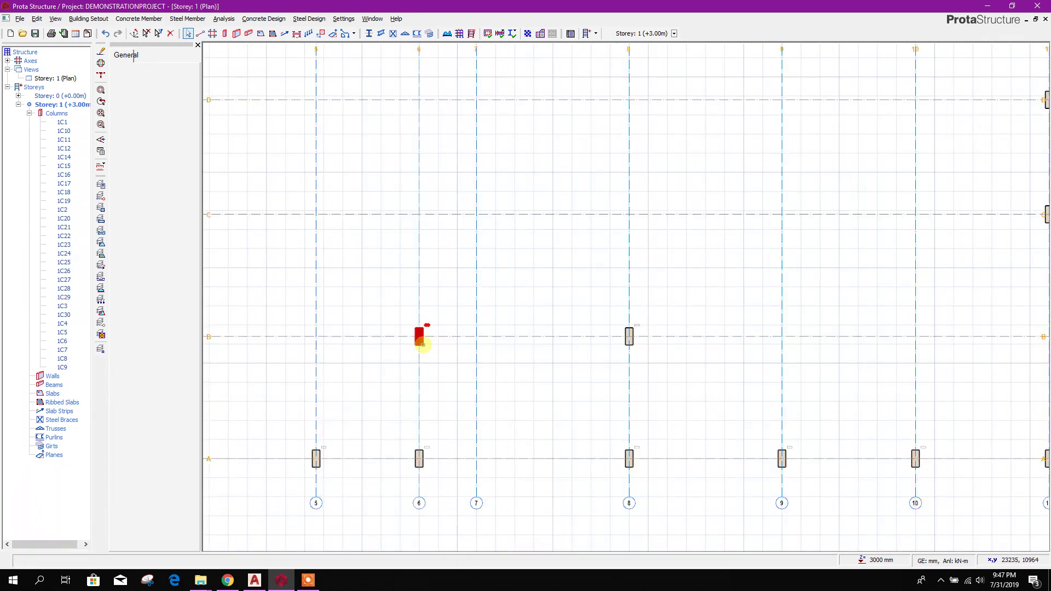
{"action": "right_click", "coordinate": [423, 344]}
{"action": "left_click", "coordinate": [487, 42]}
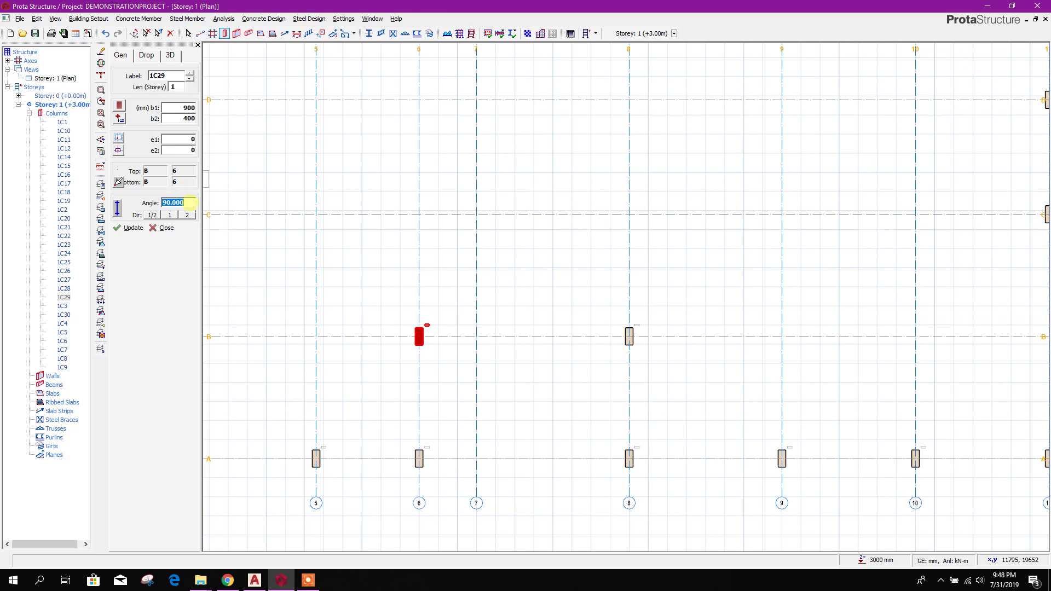
{"action": "type", "text": "0"}
{"action": "left_click", "coordinate": [130, 228]}
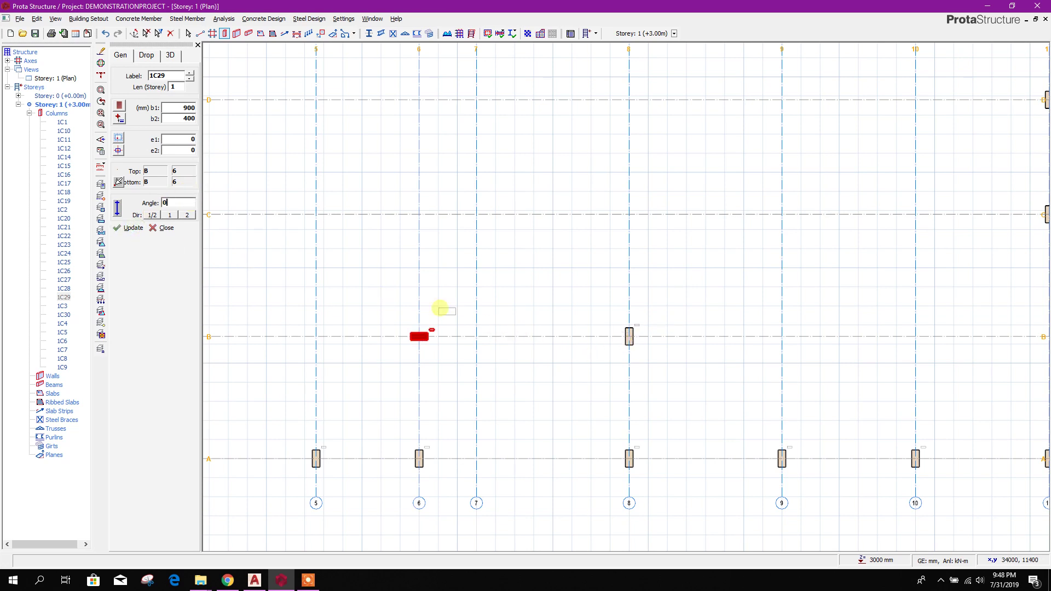
{"action": "left_click", "coordinate": [175, 87]}
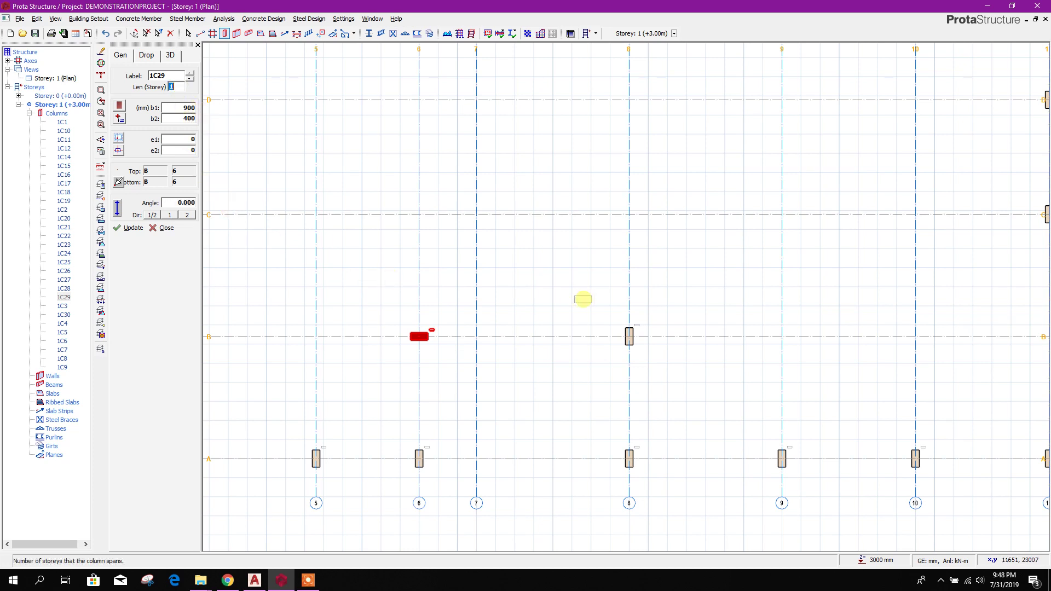
- Open the properties of the column at B-8 and set its angle to 0°
{"action": "middle_click_drag", "start_coordinate": [577, 347], "coordinate": [566, 329]}
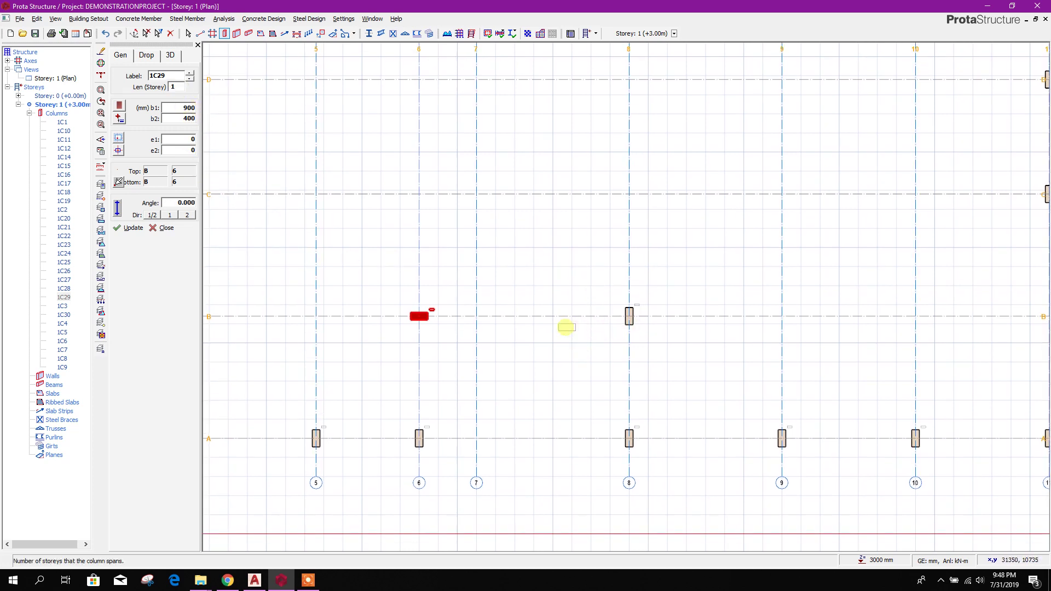
{"action": "key", "text": "Escape"}
{"action": "left_click", "coordinate": [630, 317]}
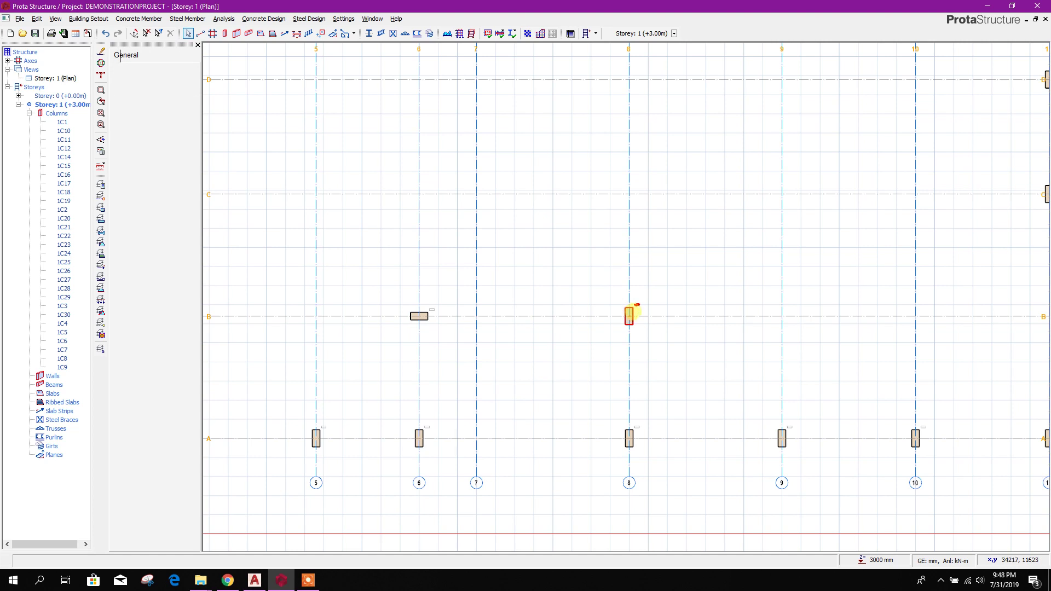
{"action": "right_click", "coordinate": [632, 313]}
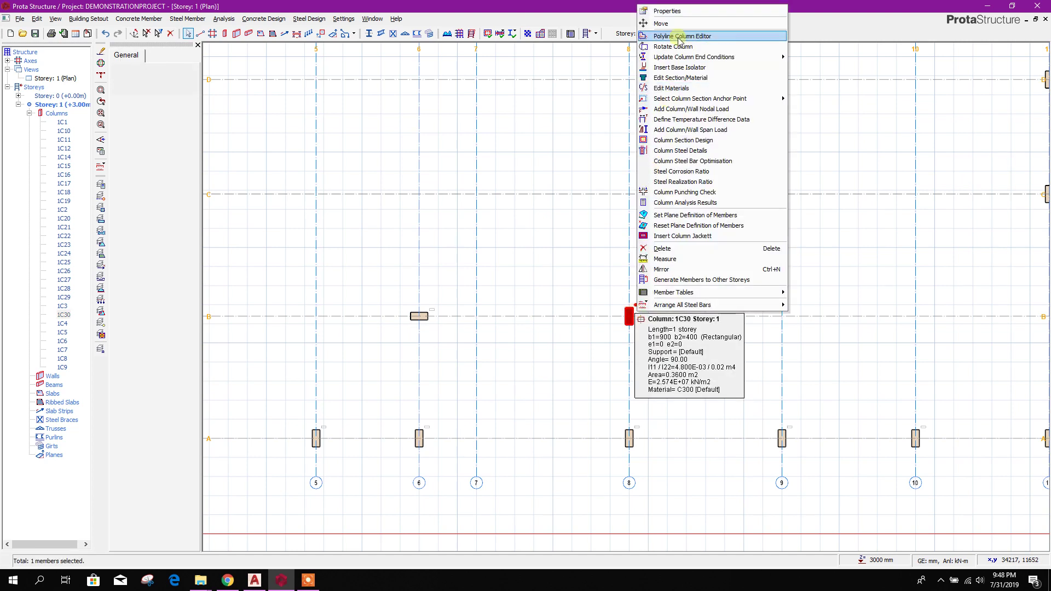
{"action": "left_click", "coordinate": [667, 11]}
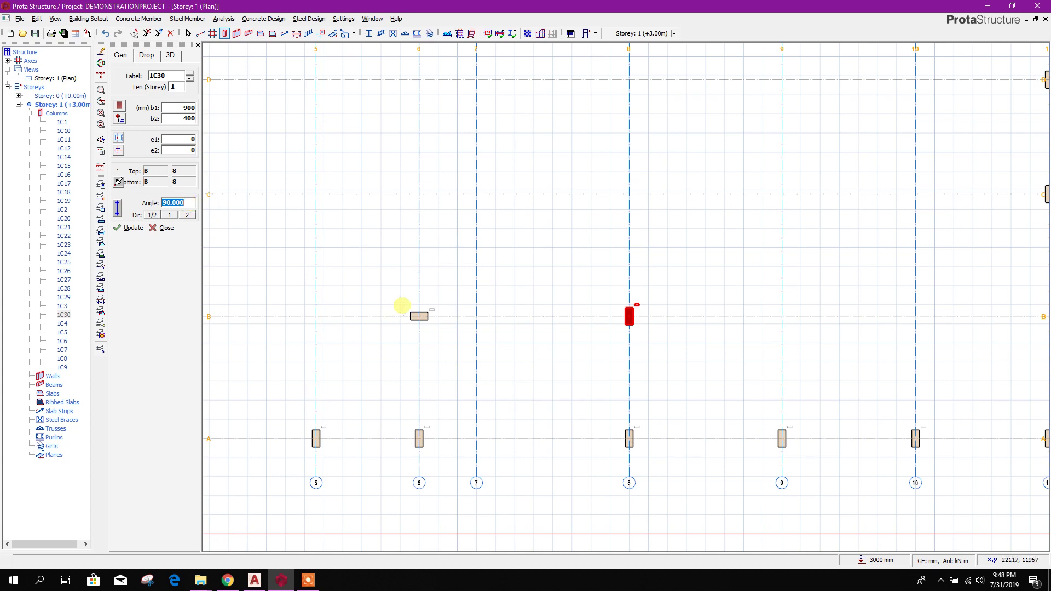
{"action": "left_click", "coordinate": [131, 228]}
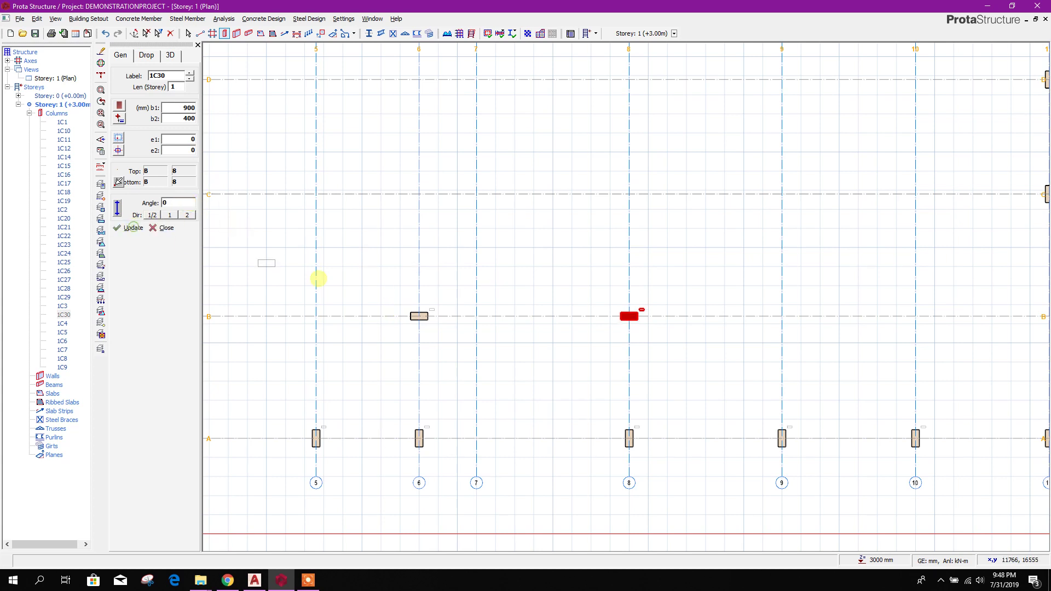
- Set b1 to 400 mm and b2 to 900 mm for the six columns at E-12, D-11, D-12, C-11, C-12 and B-12
{"action": "scroll", "coordinate": [514, 354], "scroll_direction": "down", "scroll_amount": 4}
{"action": "middle_click_drag", "start_coordinate": [713, 352], "coordinate": [647, 367]}
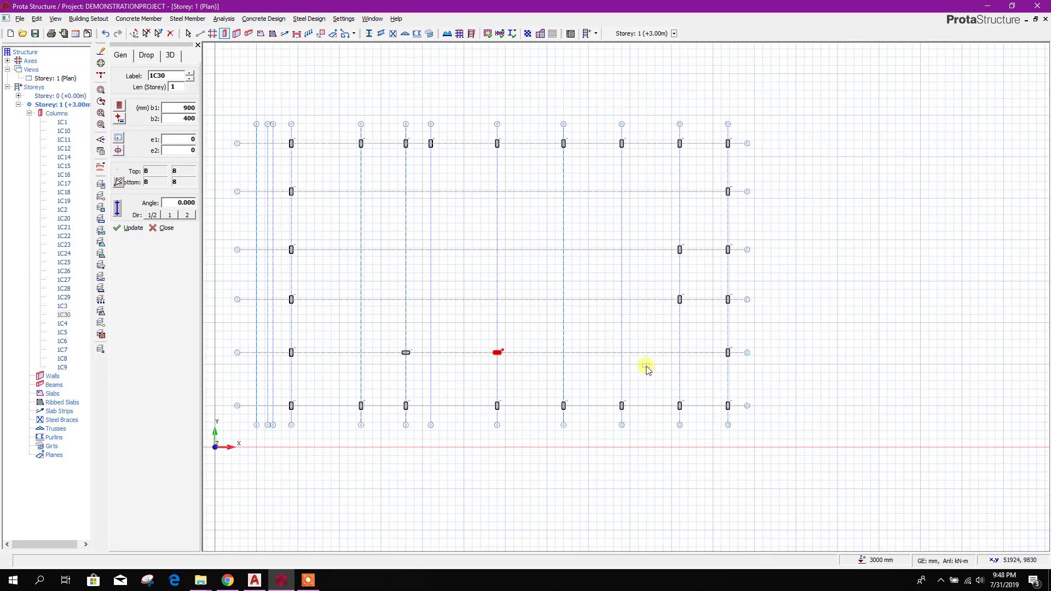
{"action": "key", "text": "Escape"}
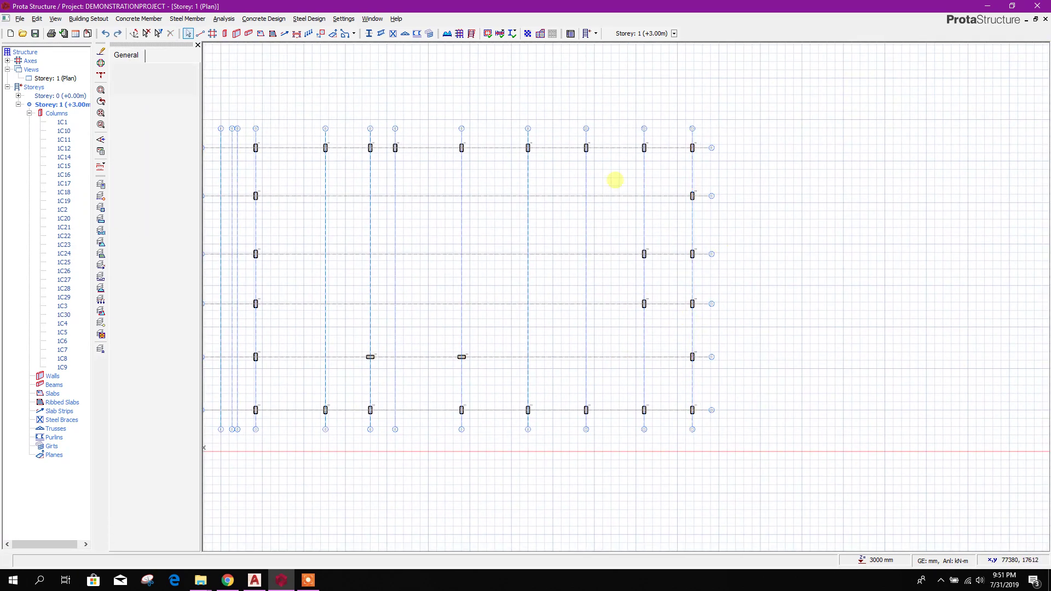
{"action": "left_click_drag", "start_coordinate": [613, 179], "coordinate": [741, 388]}
{"action": "right_click", "coordinate": [691, 254]}
{"action": "left_click", "coordinate": [730, 265]}
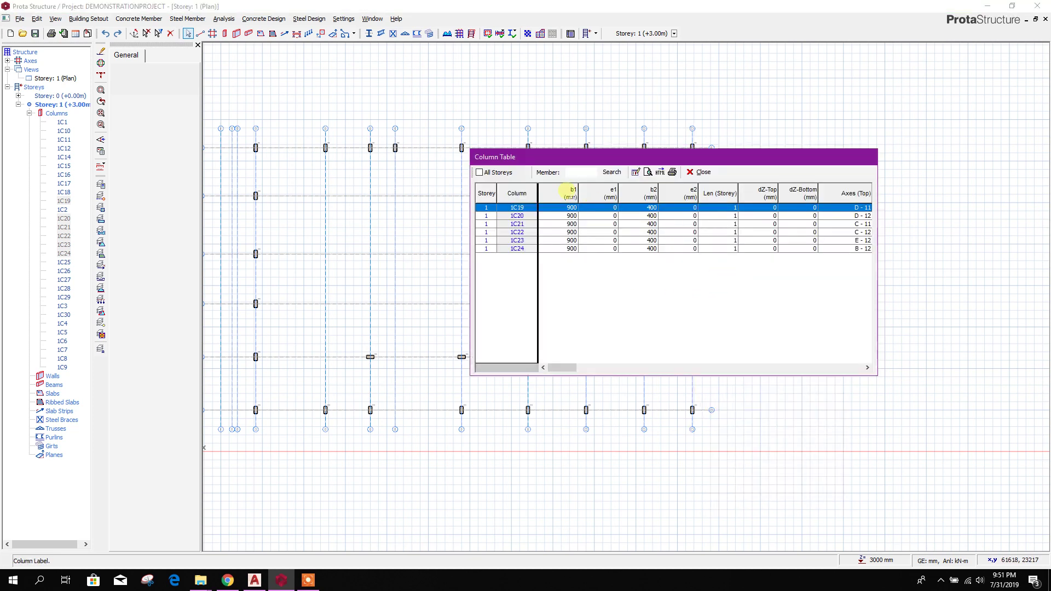
{"action": "left_click", "coordinate": [570, 191]}
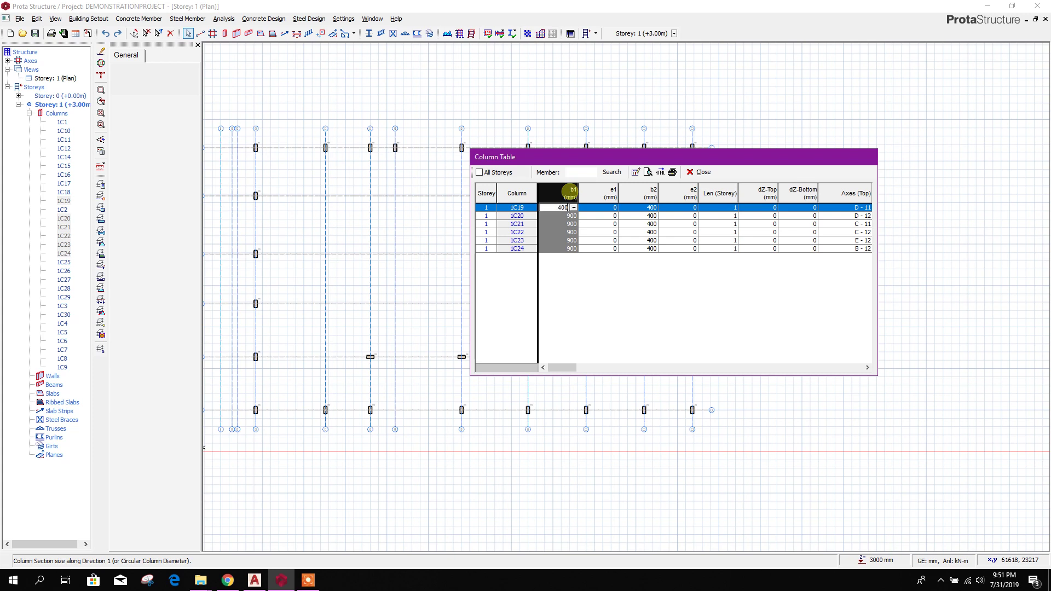
{"action": "key", "text": "Tab"}
{"action": "left_click", "coordinate": [654, 196]}
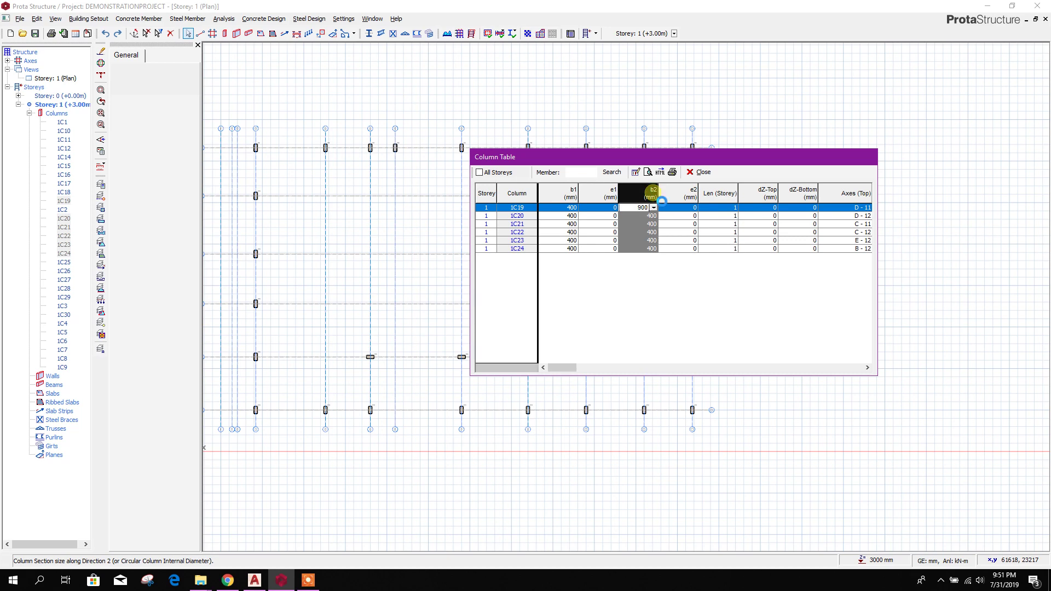
{"action": "key", "text": "Tab"}
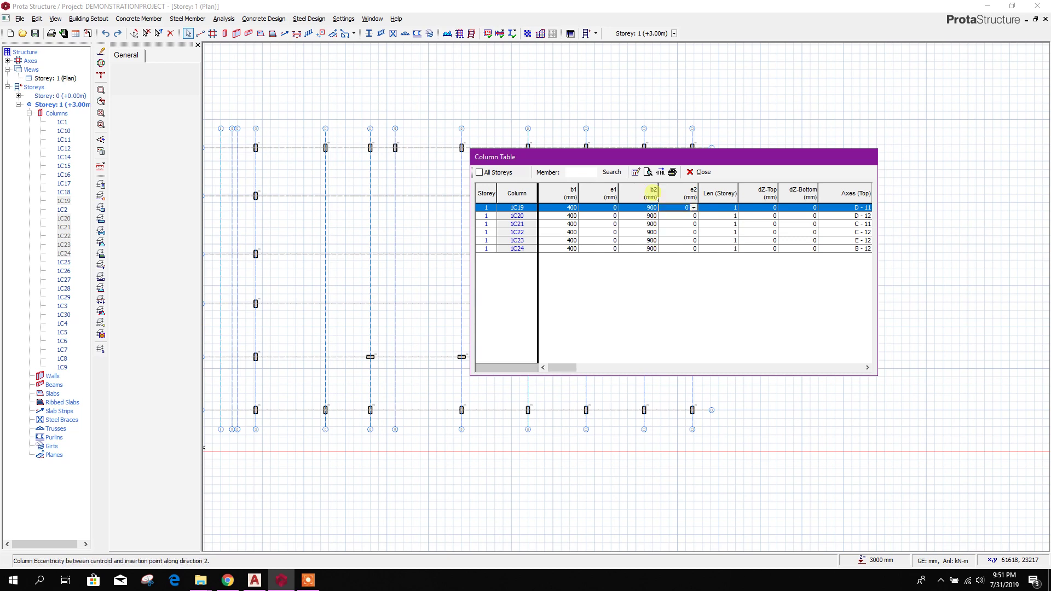
{"action": "left_click", "coordinate": [703, 172]}
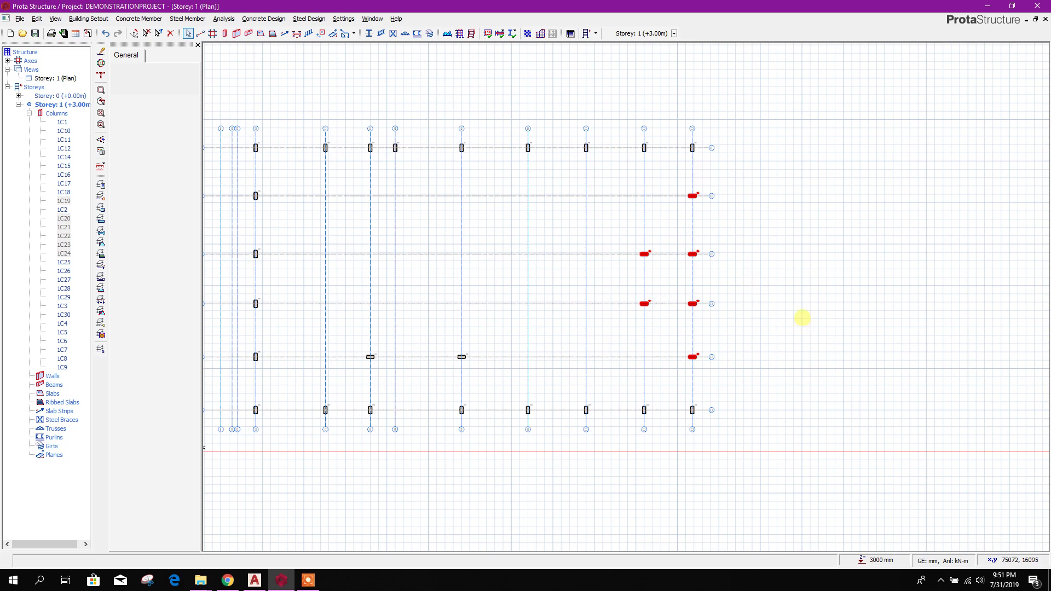
- Check the column layout in the AutoCAD plan, and delete the column at F-6 in ProtaStructure
{"action": "middle_click_drag", "start_coordinate": [734, 417], "coordinate": [763, 394]}
{"action": "middle_click_drag", "start_coordinate": [560, 408], "coordinate": [718, 408]}
{"action": "scroll", "coordinate": [623, 375], "scroll_direction": "up", "scroll_amount": 3}
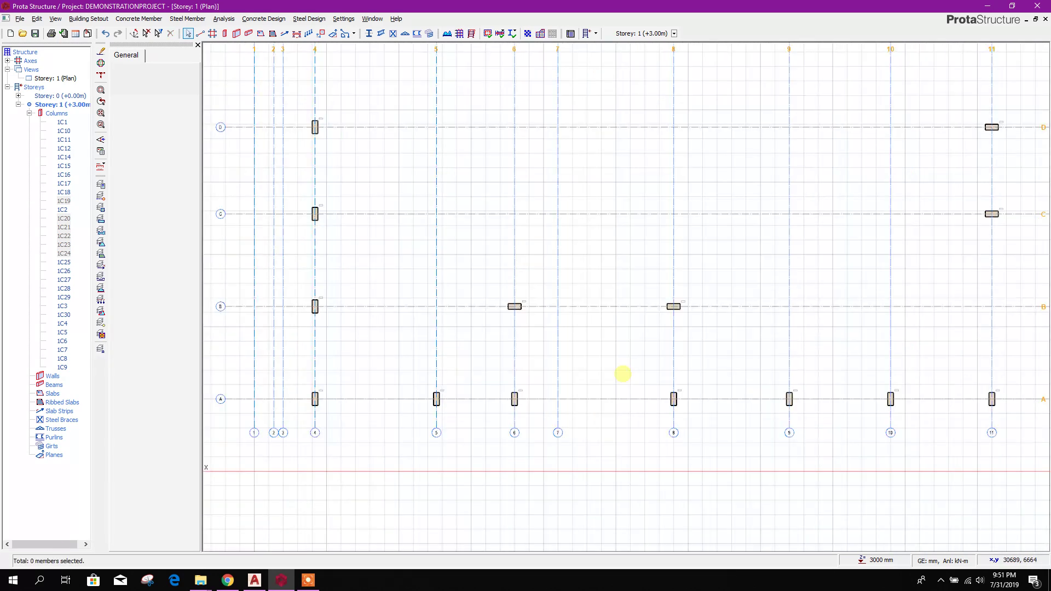
{"action": "scroll", "coordinate": [609, 447], "scroll_direction": "down", "scroll_amount": 3}
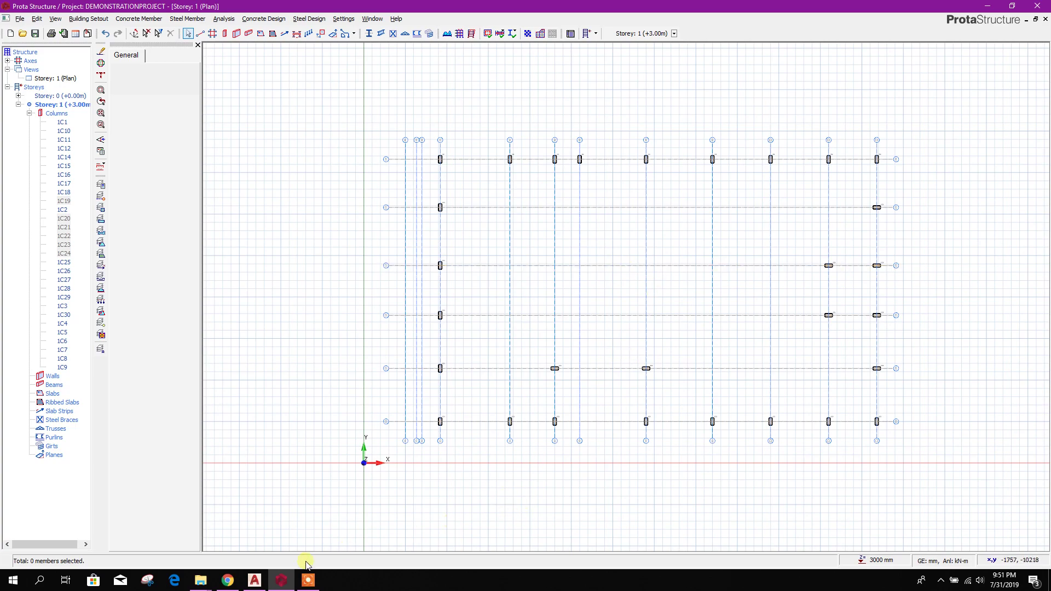
{"action": "left_click", "coordinate": [256, 579]}
{"action": "middle_click_drag", "start_coordinate": [465, 326], "coordinate": [472, 364]}
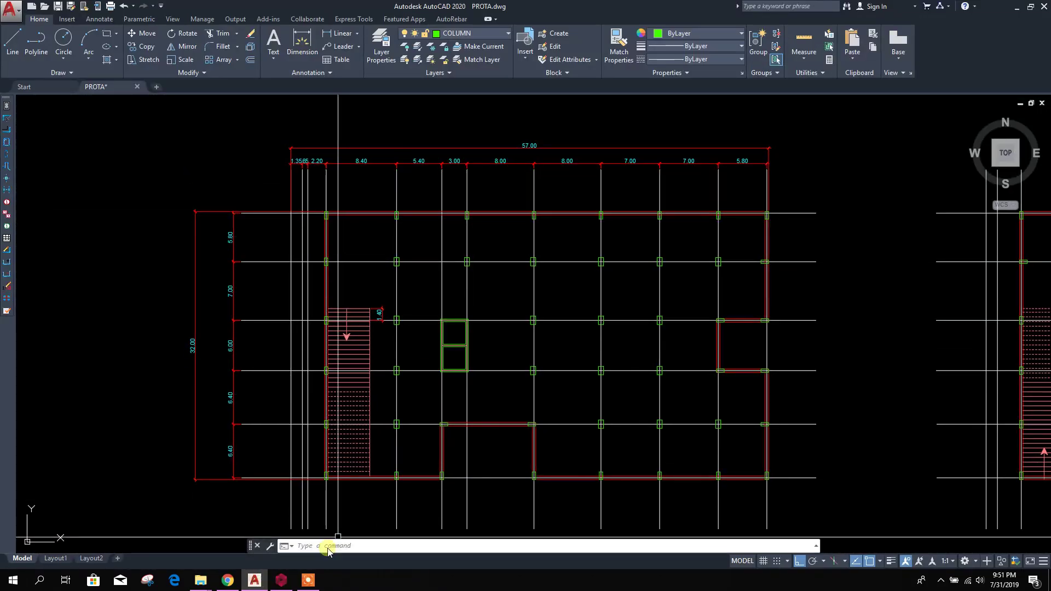
{"action": "left_click", "coordinate": [281, 580]}
{"action": "left_click_drag", "start_coordinate": [523, 139], "coordinate": [569, 179]}
{"action": "key", "text": "Delete"}
- Set the new column size to b1 600 mm and b2 1000 mm, and place columns on axis 5 from B to E
{"action": "middle_click_drag", "start_coordinate": [628, 265], "coordinate": [601, 270]}
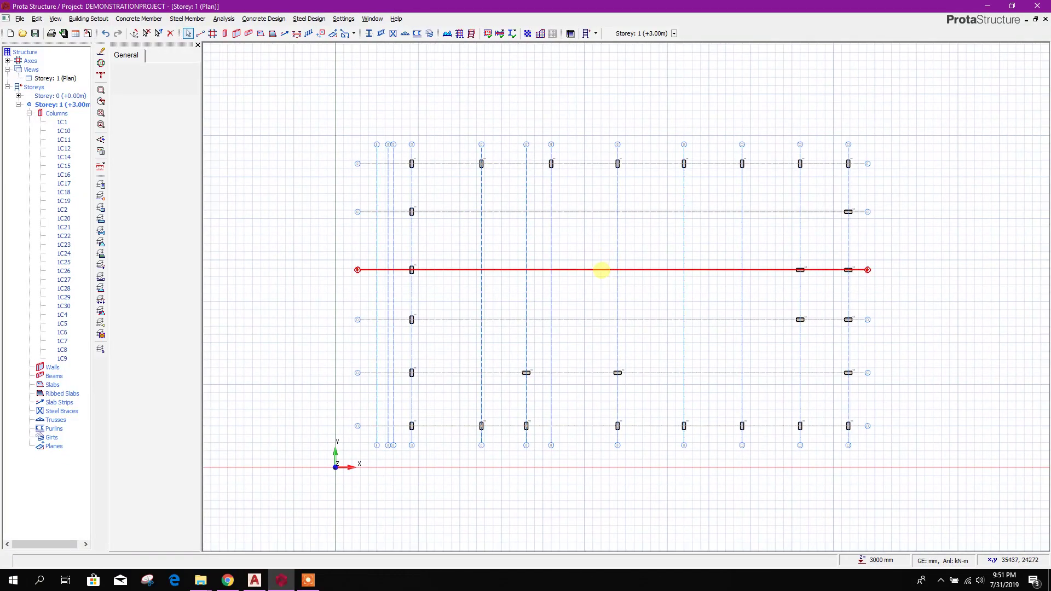
{"action": "middle_click_drag", "start_coordinate": [632, 340], "coordinate": [605, 349]}
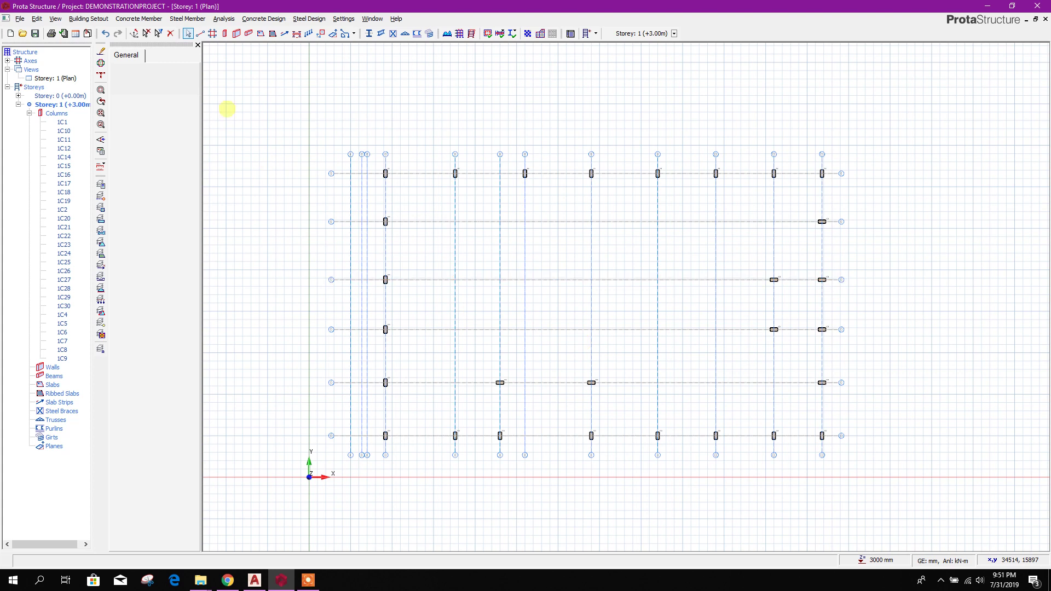
{"action": "left_click", "coordinate": [225, 33]}
{"action": "left_click", "coordinate": [190, 106]}
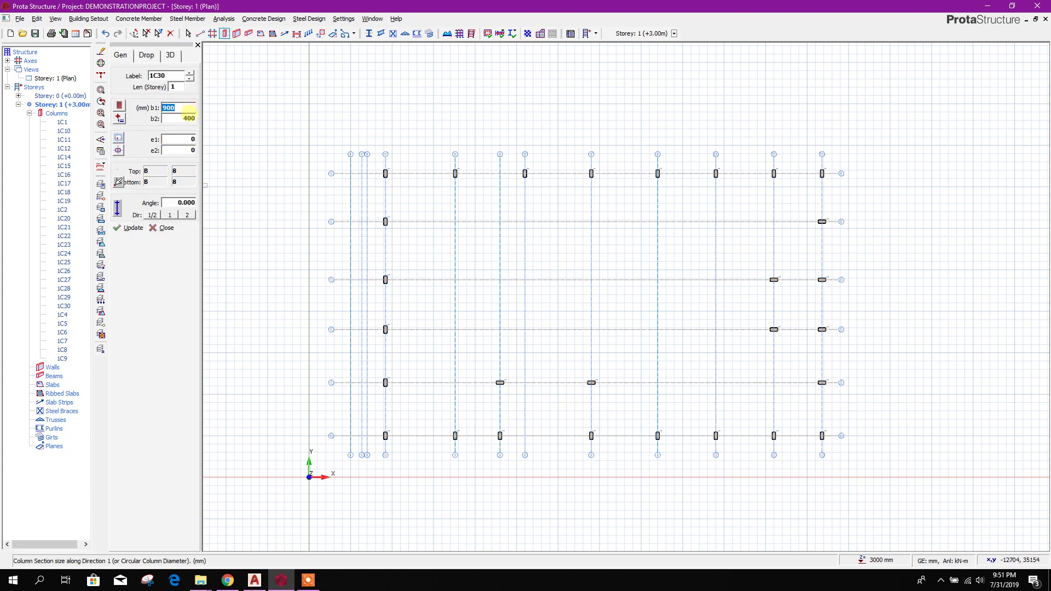
{"action": "left_click", "coordinate": [189, 118]}
{"action": "left_click", "coordinate": [189, 108]}
{"action": "left_click", "coordinate": [189, 116]}
{"action": "left_click", "coordinate": [177, 107]}
{"action": "left_click_drag", "start_coordinate": [435, 206], "coordinate": [479, 392]}
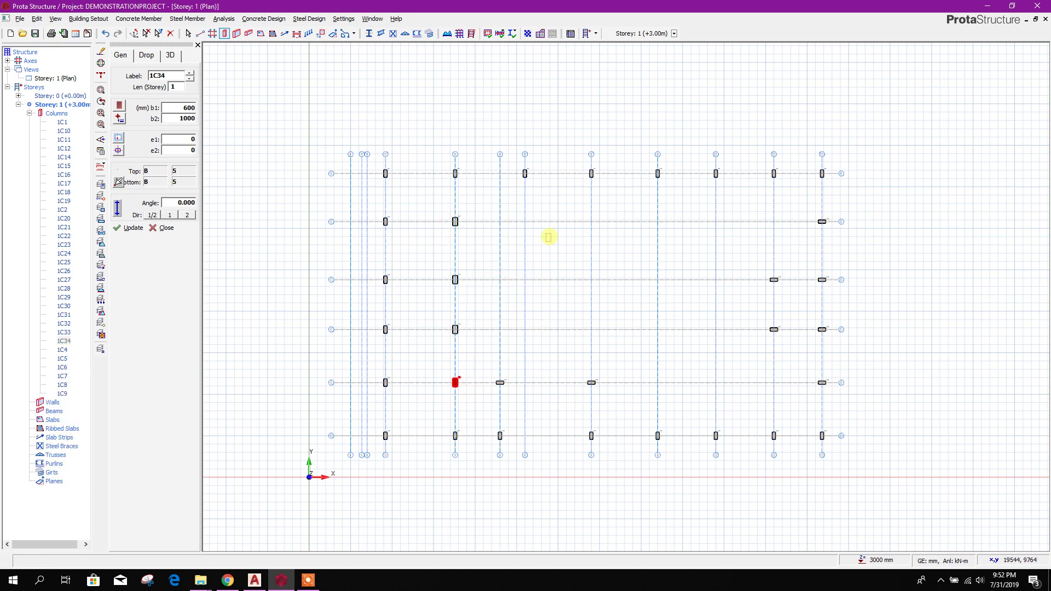
- Add 600 x 1000 mm columns on axes 8 to 10 from C to E, at B-9, B-10, B-11, E-11 and E-7
{"action": "left_click_drag", "start_coordinate": [574, 210], "coordinate": [748, 359]}
{"action": "left_click_drag", "start_coordinate": [641, 368], "coordinate": [790, 399]}
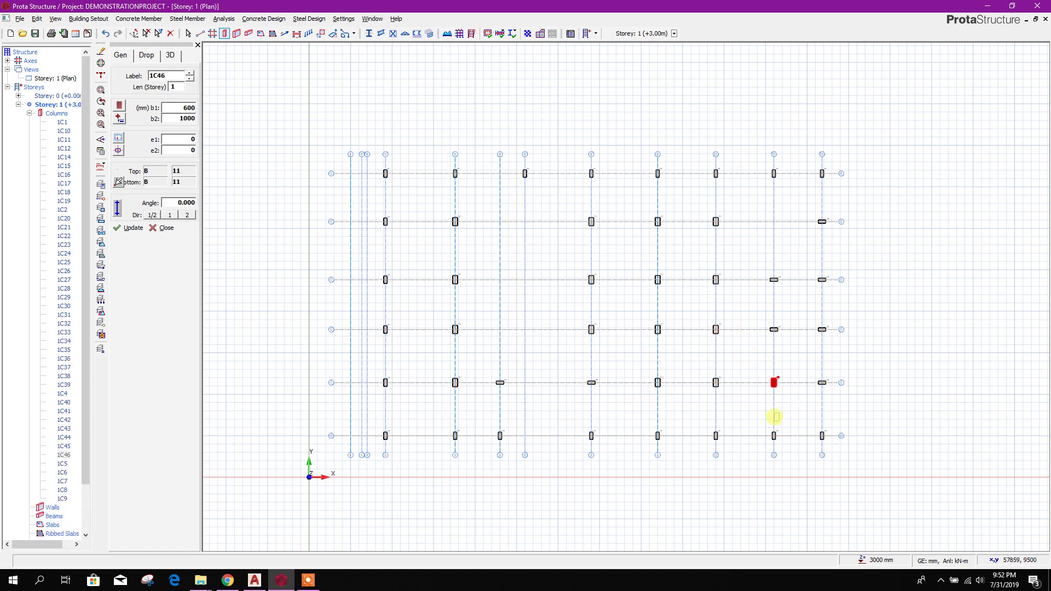
{"action": "left_click_drag", "start_coordinate": [760, 213], "coordinate": [788, 243]}
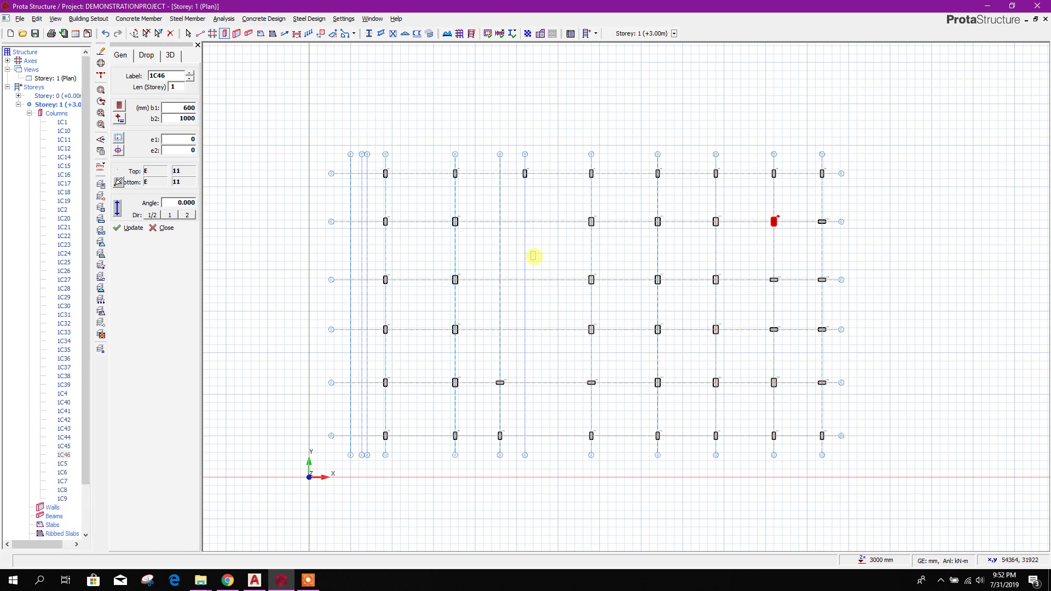
{"action": "left_click_drag", "start_coordinate": [509, 214], "coordinate": [538, 240]}
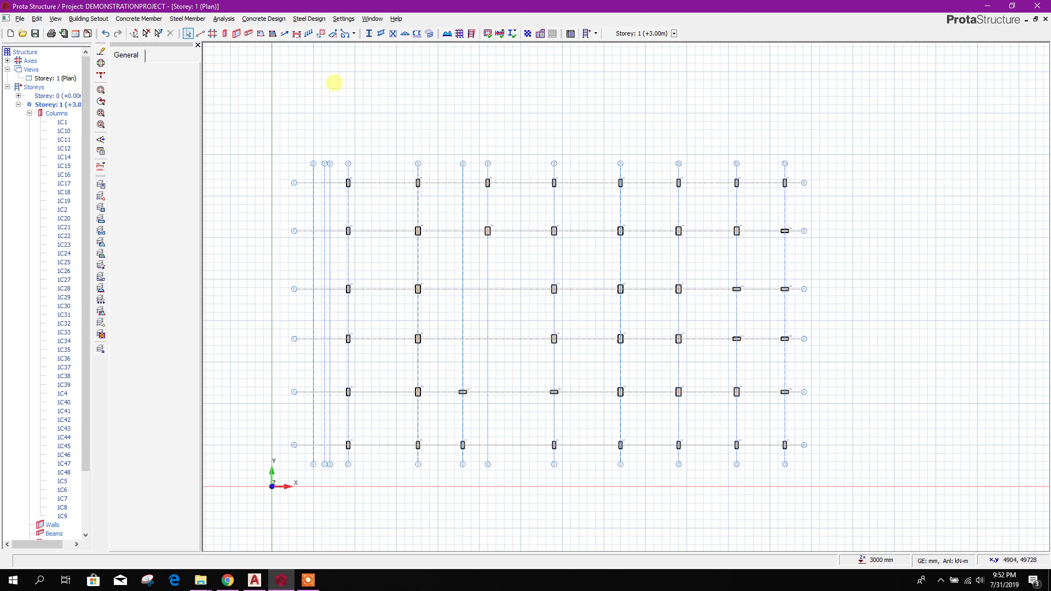
- Set the wall width to 400 mm, and draw a wall along axis F from axis 4 to axis 12
{"action": "left_click", "coordinate": [237, 35]}
{"action": "left_click", "coordinate": [190, 108]}
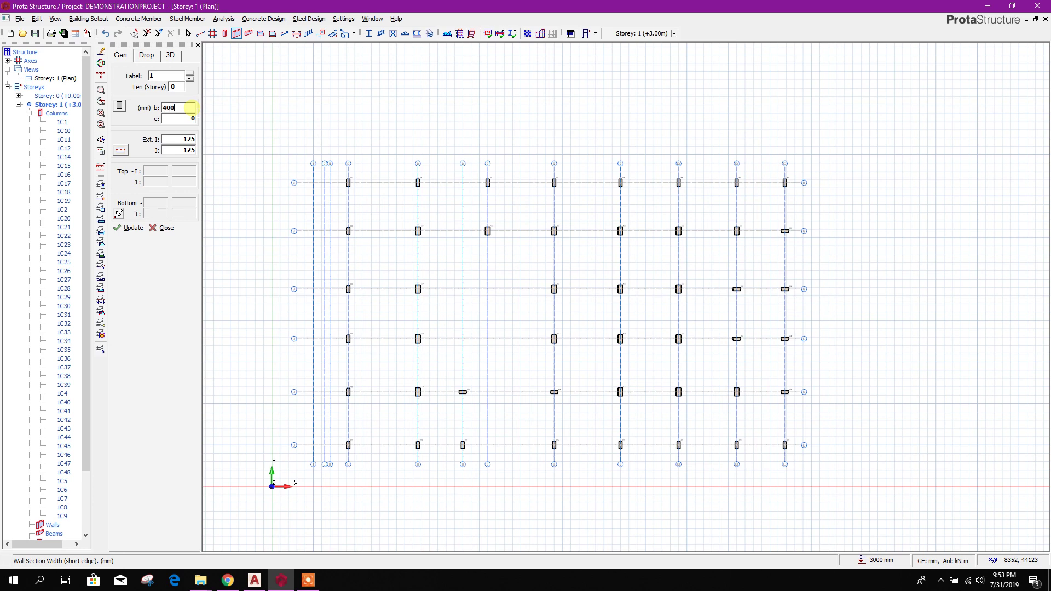
{"action": "left_click", "coordinate": [171, 118]}
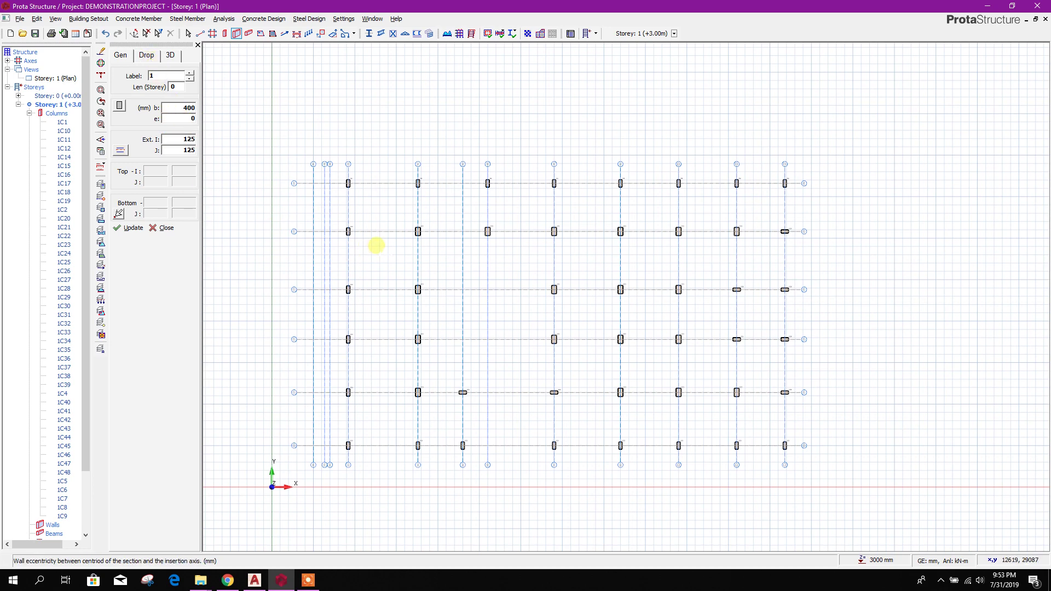
{"action": "middle_click_drag", "start_coordinate": [371, 236], "coordinate": [360, 245]}
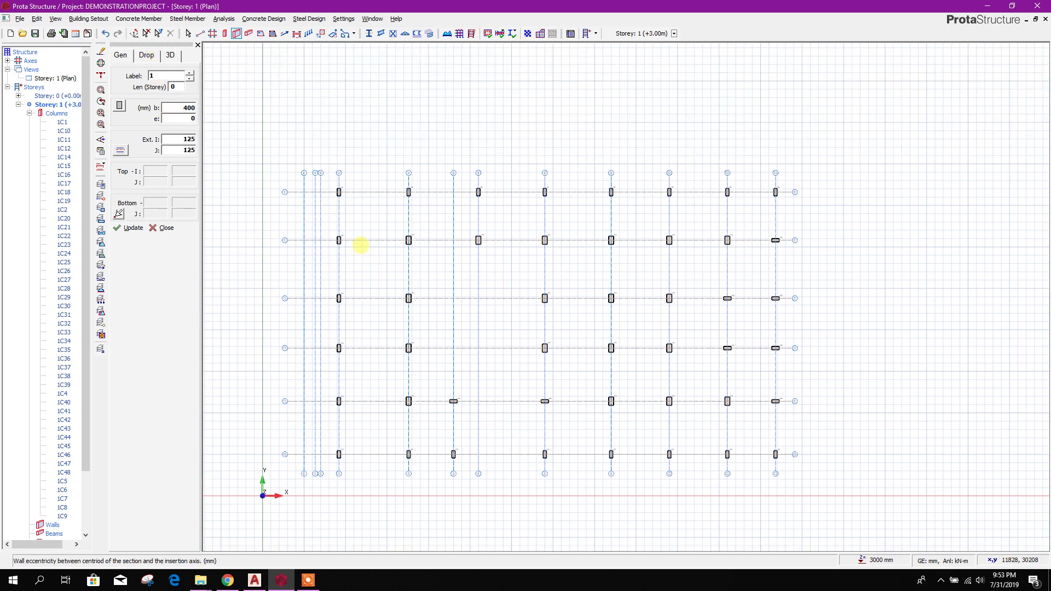
{"action": "left_click", "coordinate": [339, 192]}
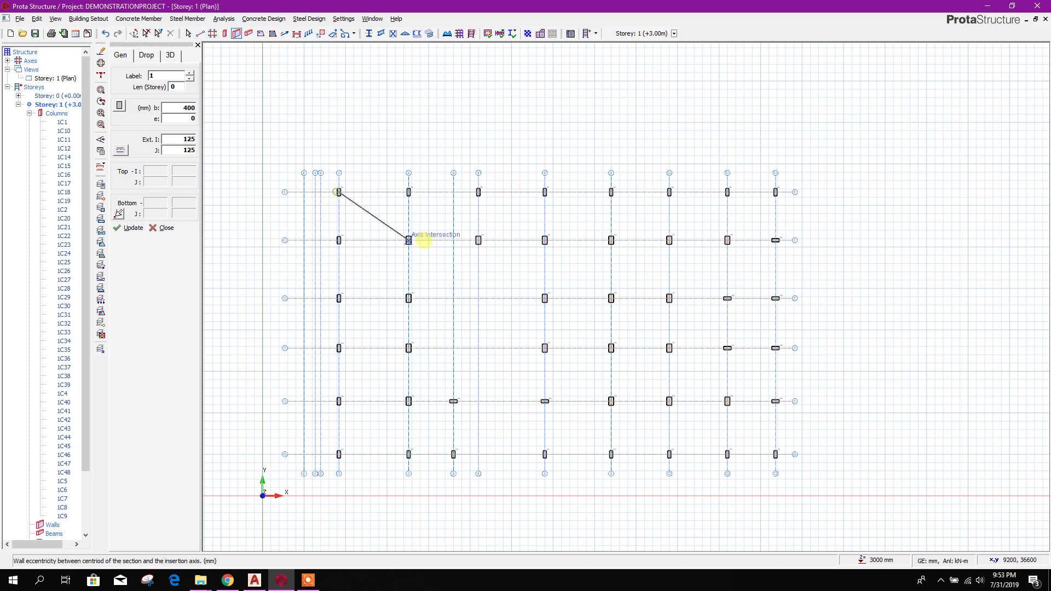
{"action": "left_click", "coordinate": [775, 192]}
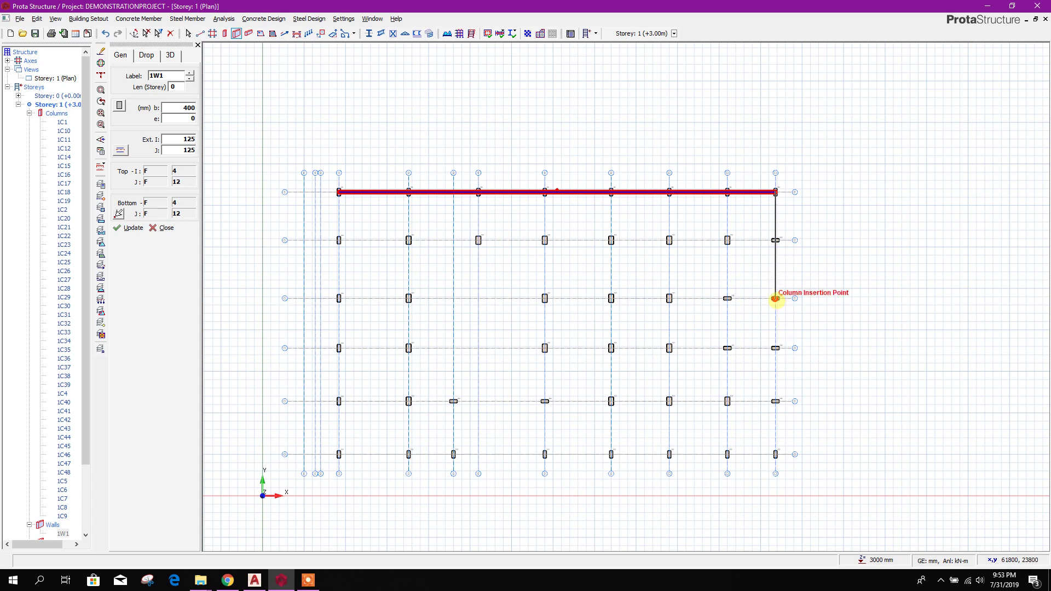
- Continue the walls from F-12 to D-12, around the recess through D-11 and C-11, and back to C-12
{"action": "left_click", "coordinate": [775, 298]}
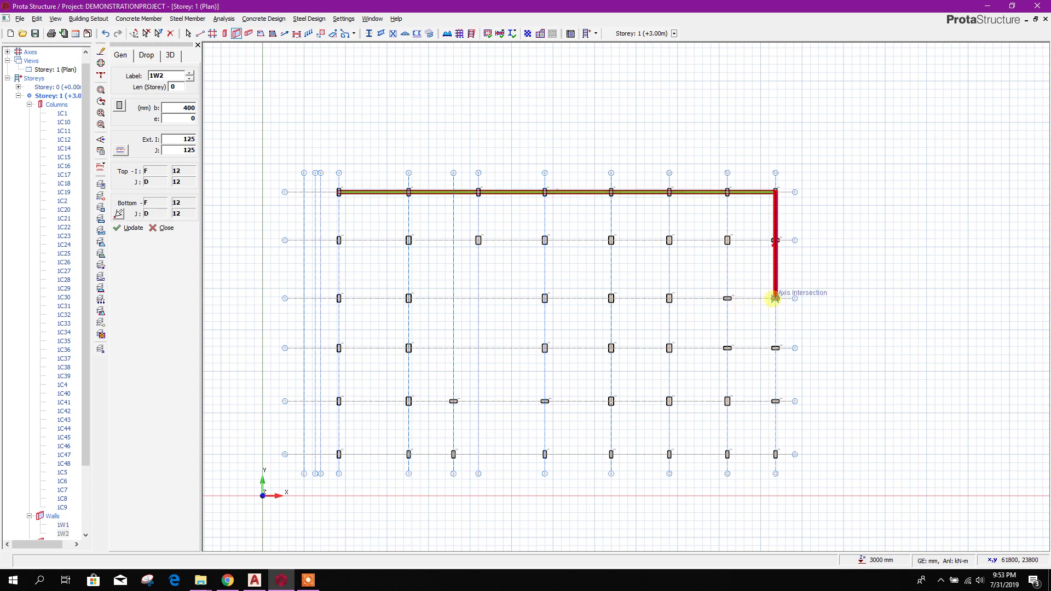
{"action": "left_click", "coordinate": [727, 299]}
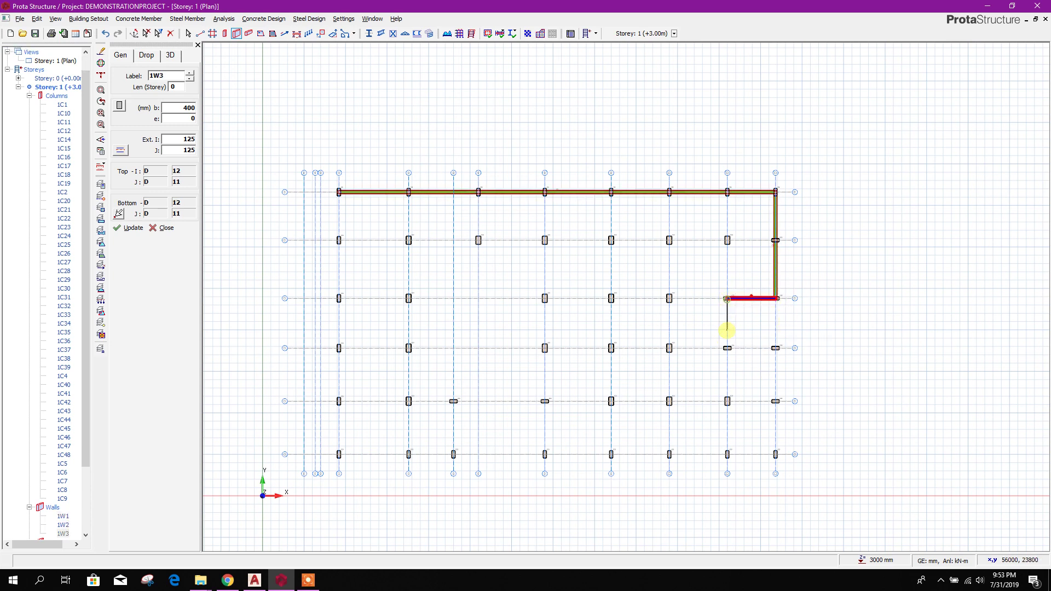
{"action": "left_click", "coordinate": [727, 348]}
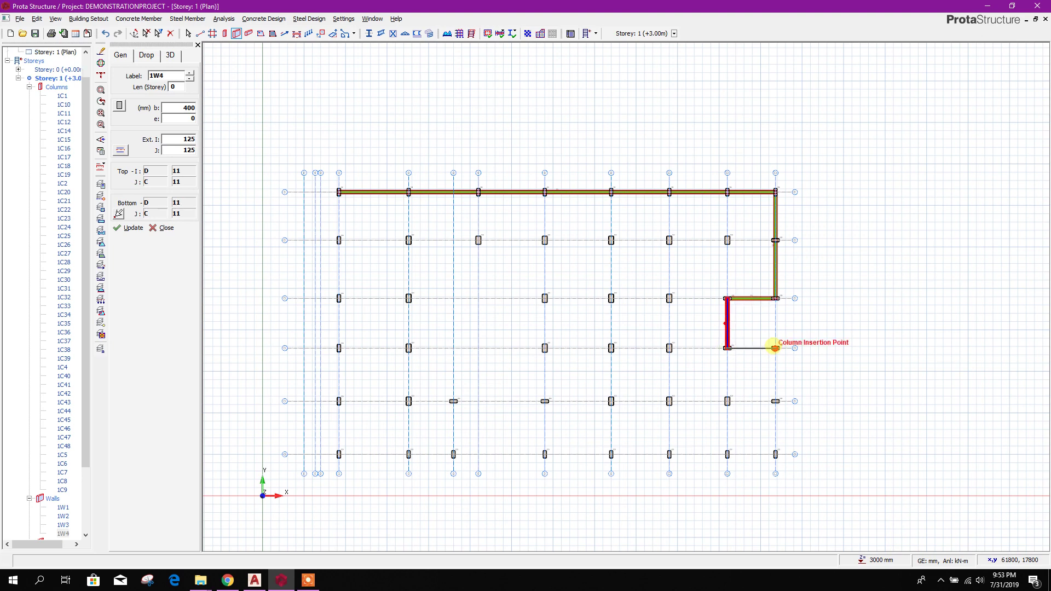
{"action": "left_click", "coordinate": [775, 348]}
- Continue the walls from C-12 through A-12 to A-8, and around the recess through B-8 and B-6 to A-6
{"action": "middle_click_drag", "start_coordinate": [796, 377], "coordinate": [798, 303]}
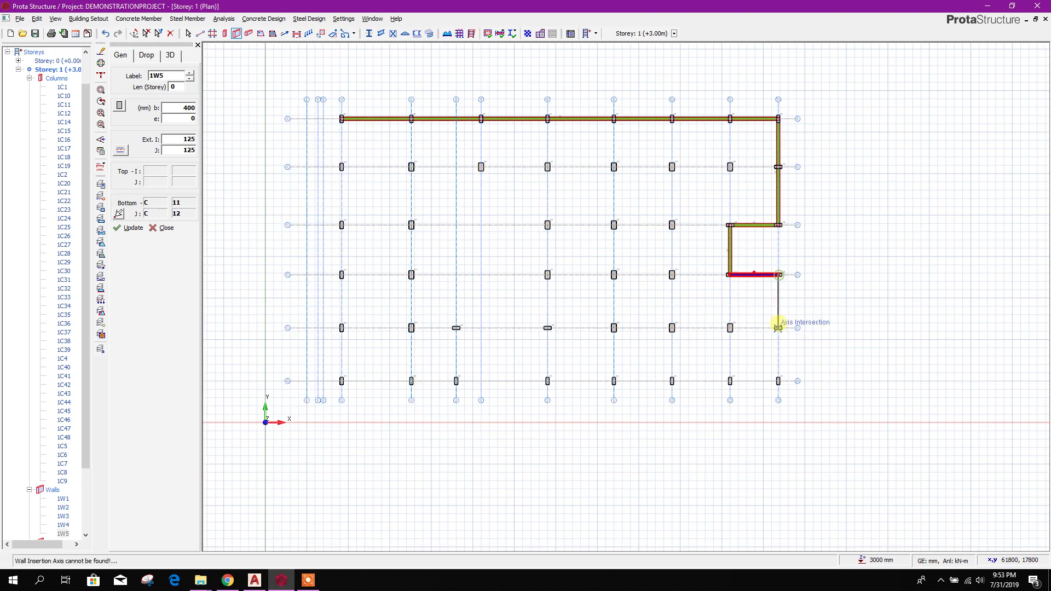
{"action": "left_click", "coordinate": [775, 454]}
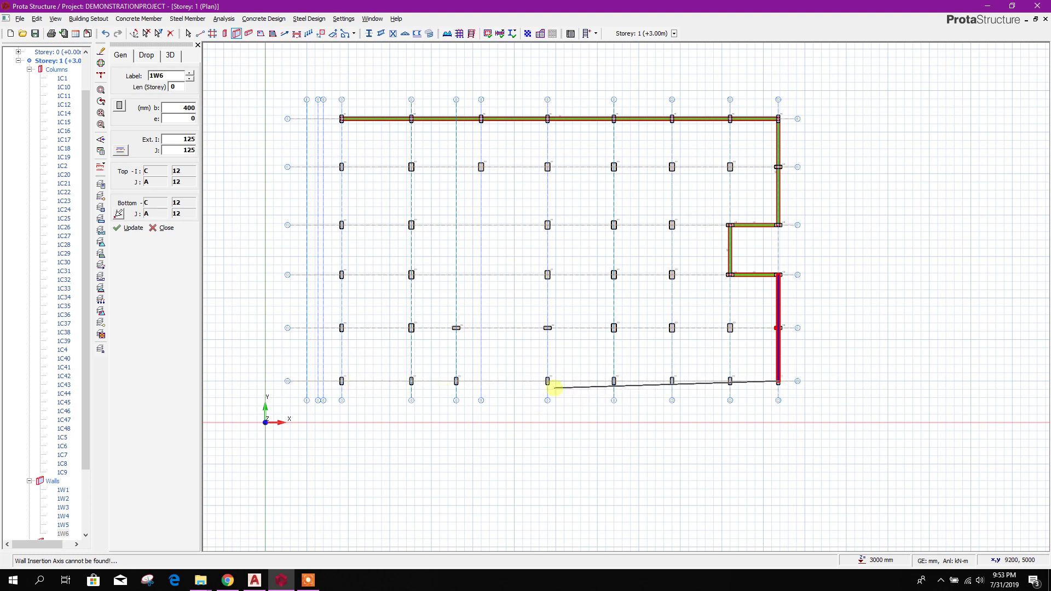
{"action": "left_click", "coordinate": [548, 382]}
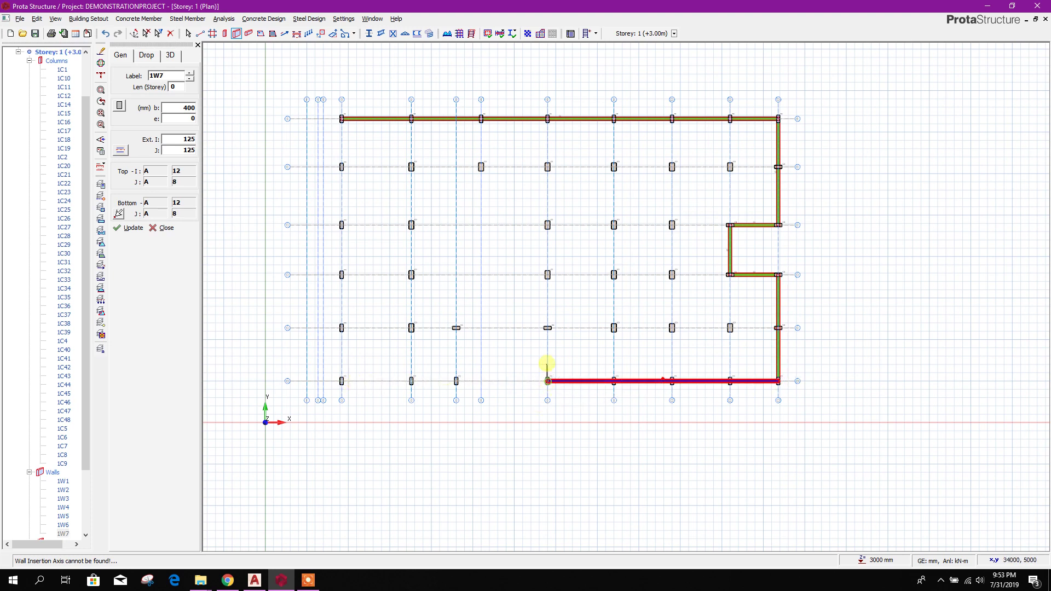
{"action": "left_click", "coordinate": [547, 328]}
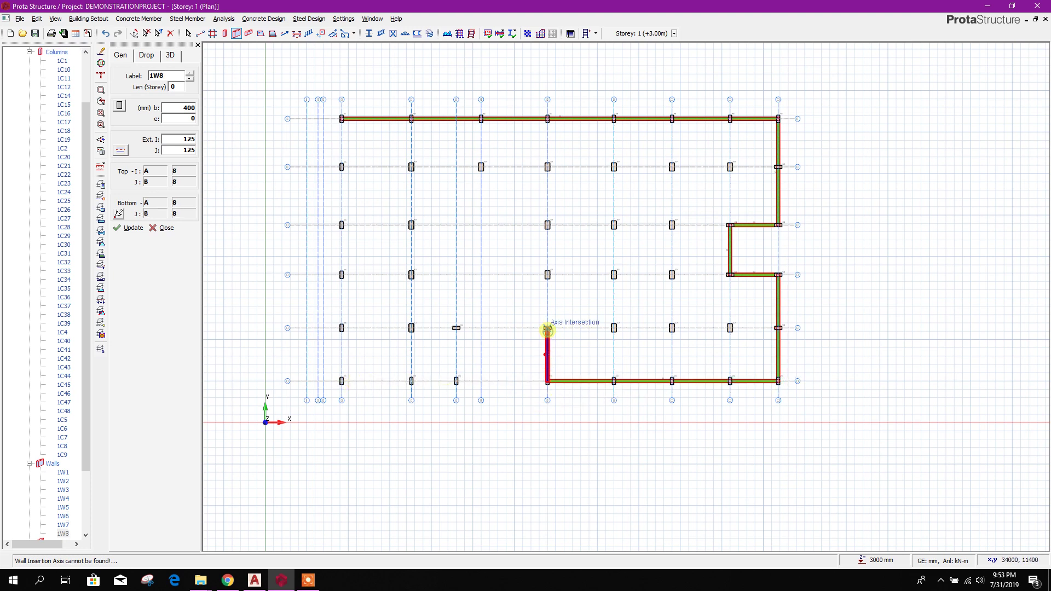
{"action": "left_click", "coordinate": [456, 328]}
{"action": "left_click", "coordinate": [456, 381]}
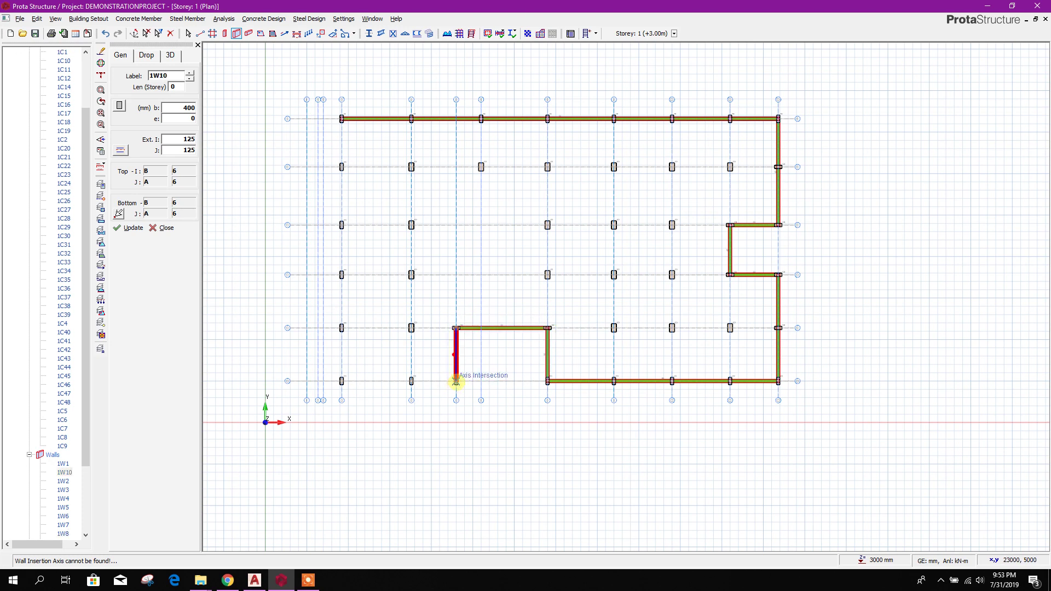
- Close the wall perimeter from A-6 to A-4 and along axis 4 up to F-4
{"action": "left_click", "coordinate": [341, 381]}
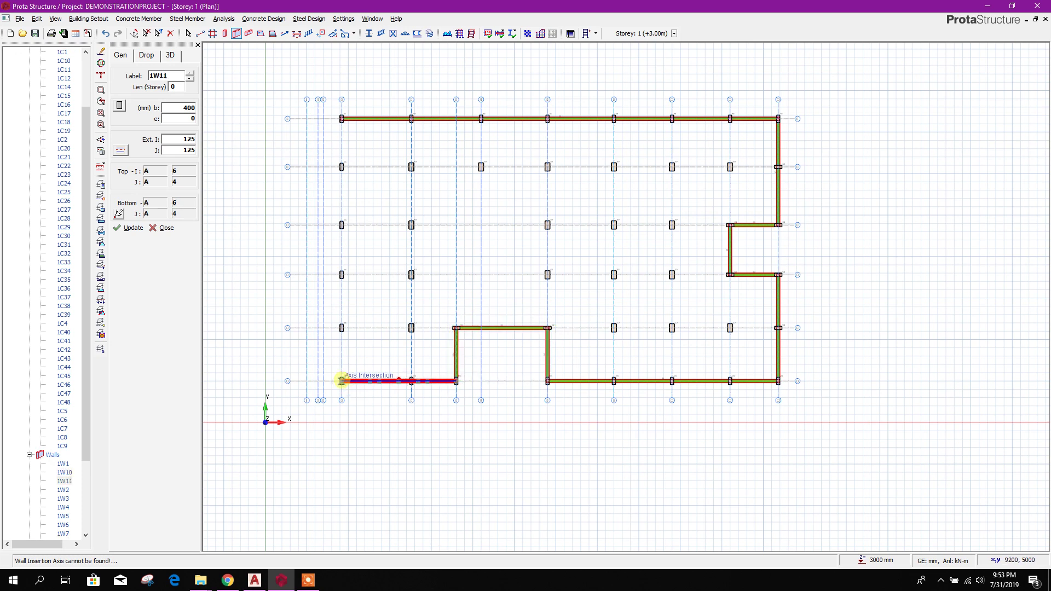
{"action": "left_click", "coordinate": [342, 118]}
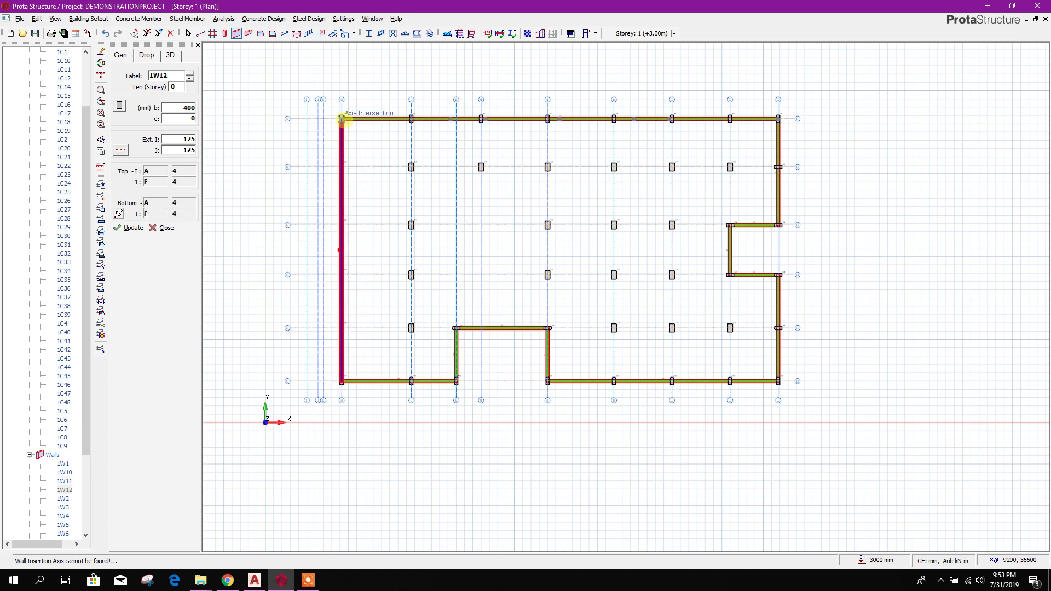
{"action": "key", "text": "Escape"}
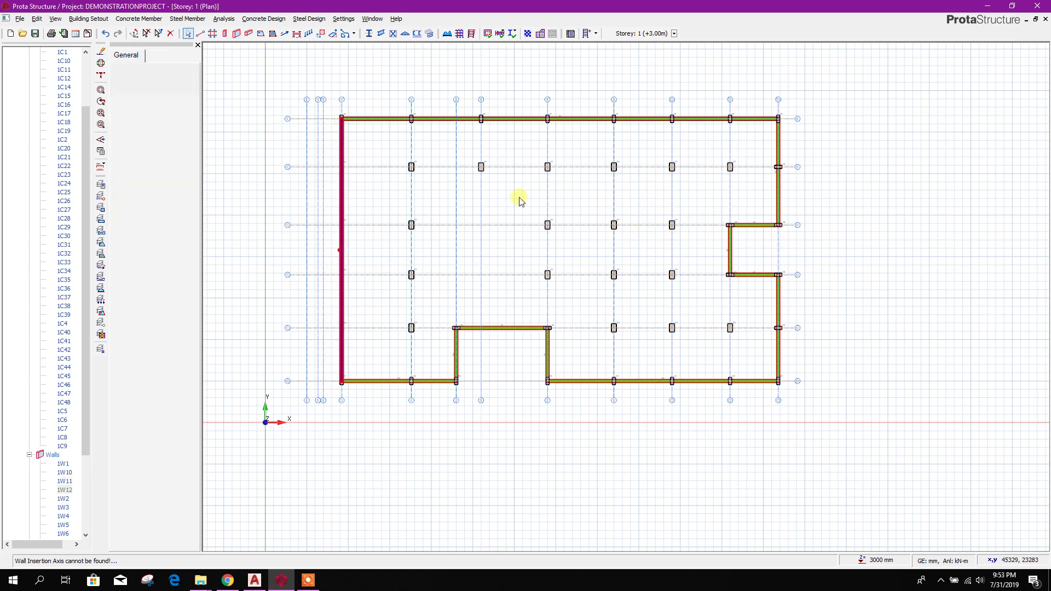
- Examine how the columns sit relative to the walls around the basement perimeter
{"action": "middle_click_drag", "start_coordinate": [505, 203], "coordinate": [511, 235]}
{"action": "middle_click_drag", "start_coordinate": [553, 280], "coordinate": [547, 259]}
{"action": "scroll", "coordinate": [625, 205], "scroll_direction": "up", "scroll_amount": 3}
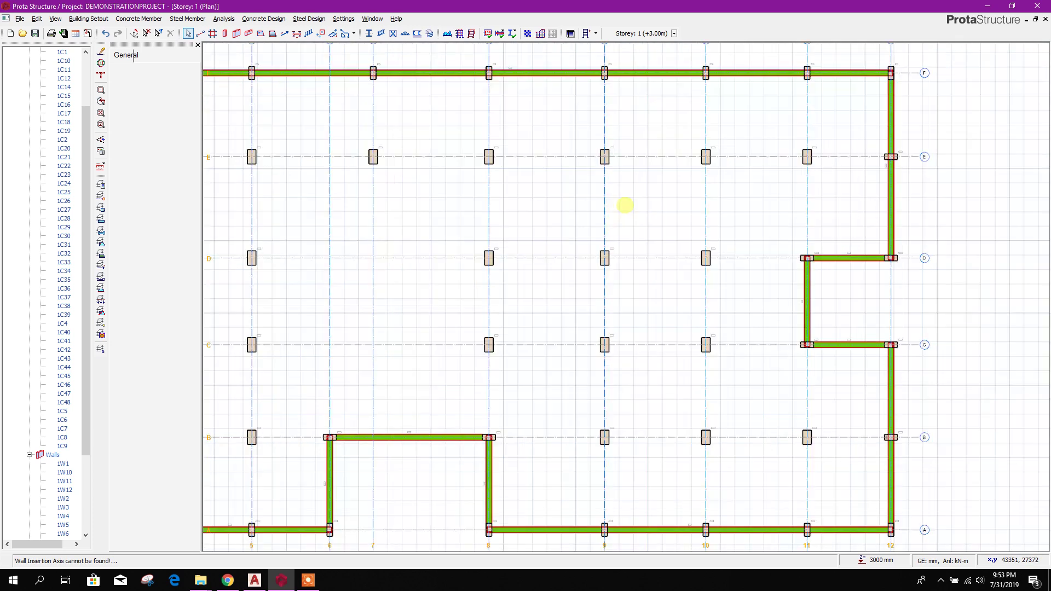
{"action": "scroll", "coordinate": [681, 387], "scroll_direction": "down", "scroll_amount": 3}
{"action": "scroll", "coordinate": [624, 378], "scroll_direction": "up", "scroll_amount": 3}
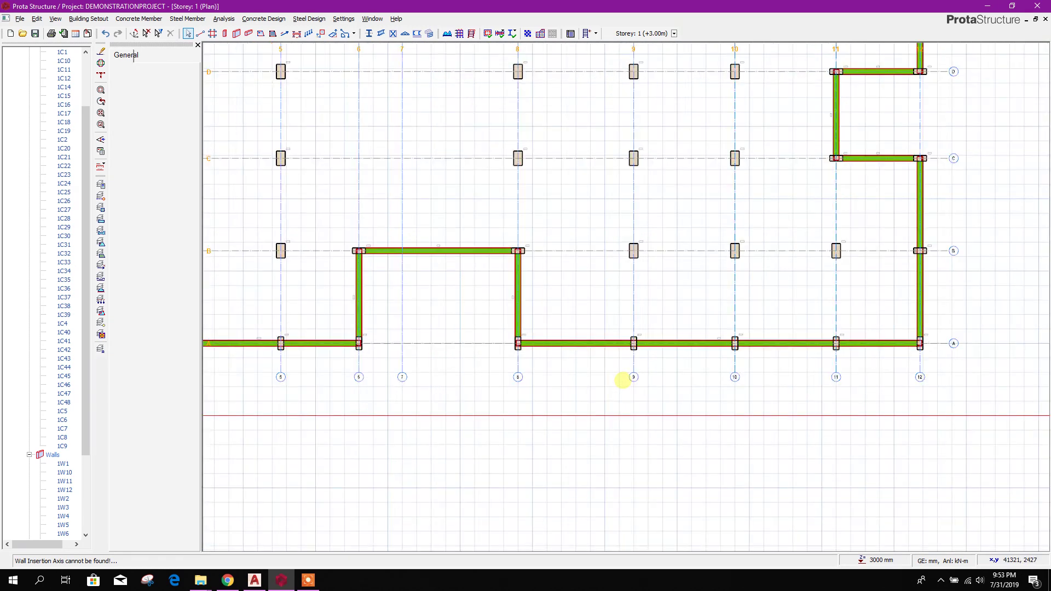
{"action": "scroll", "coordinate": [598, 387], "scroll_direction": "up", "scroll_amount": 3}
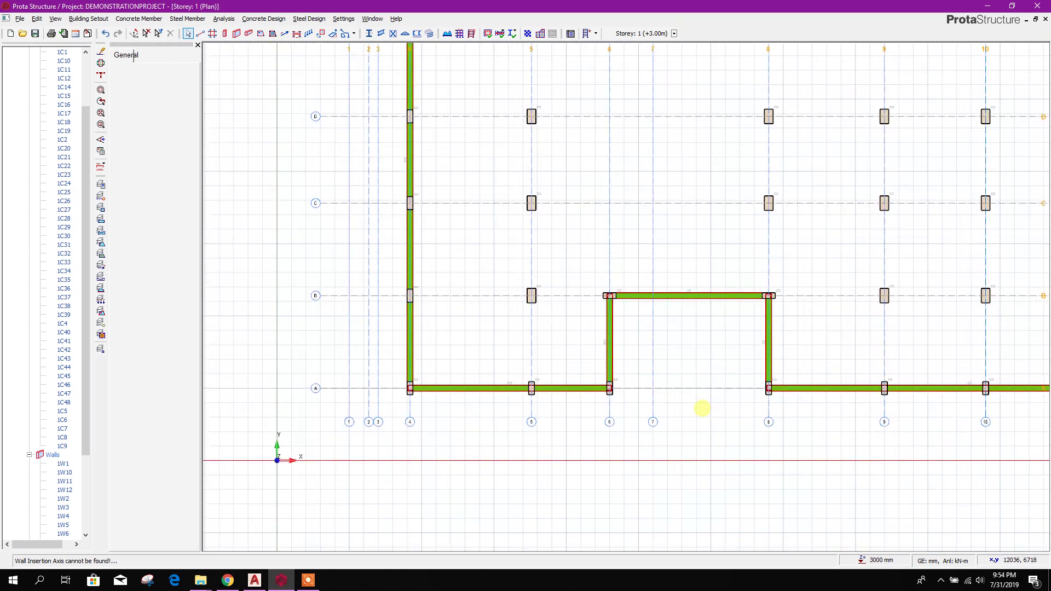
{"action": "scroll", "coordinate": [531, 393], "scroll_direction": "down", "scroll_amount": 1}
{"action": "scroll", "coordinate": [568, 395], "scroll_direction": "up", "scroll_amount": 2}
{"action": "scroll", "coordinate": [418, 387], "scroll_direction": "down", "scroll_amount": 2}
{"action": "scroll", "coordinate": [340, 382], "scroll_direction": "up", "scroll_amount": 2}
- Align the columns at A-4, A-5 and A-6 so their outer faces are flush with the wall's outer face, and inspect the alignment
{"action": "left_click", "coordinate": [346, 379]}
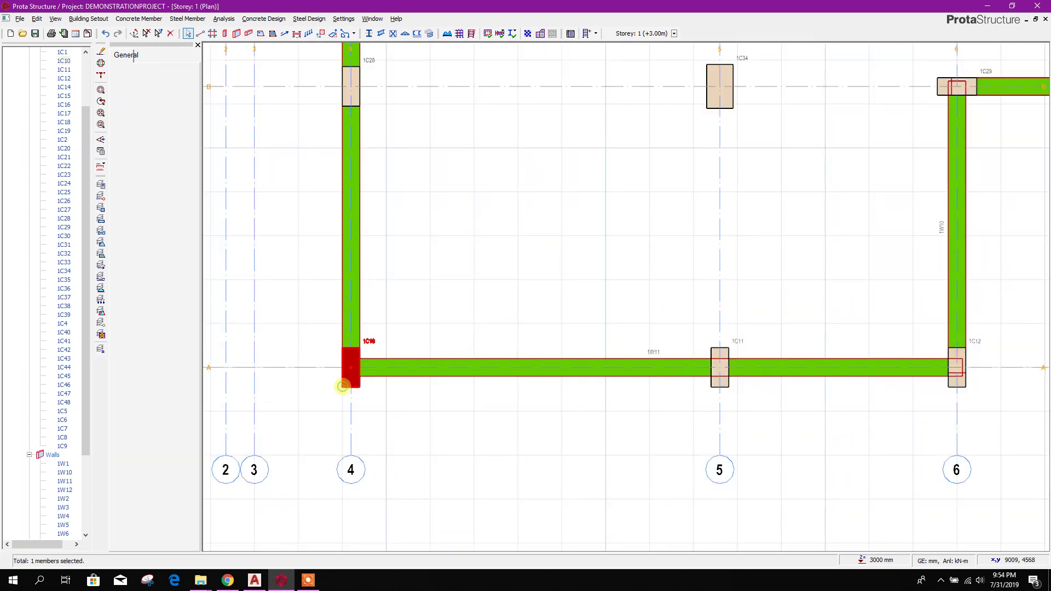
{"action": "left_click", "coordinate": [727, 385]}
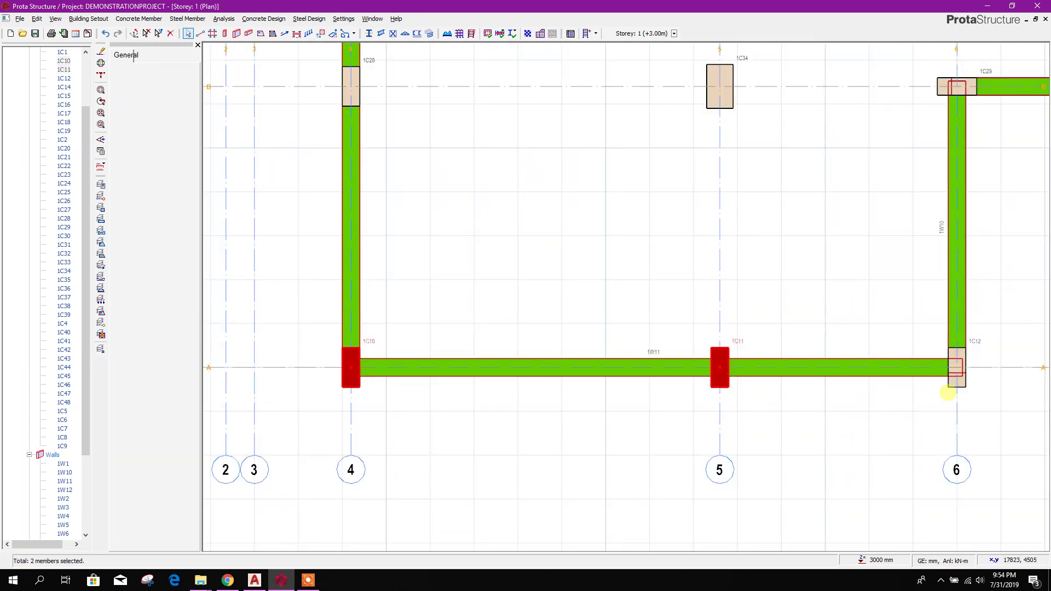
{"action": "left_click", "coordinate": [952, 386]}
{"action": "middle_click_drag", "start_coordinate": [909, 411], "coordinate": [771, 406]}
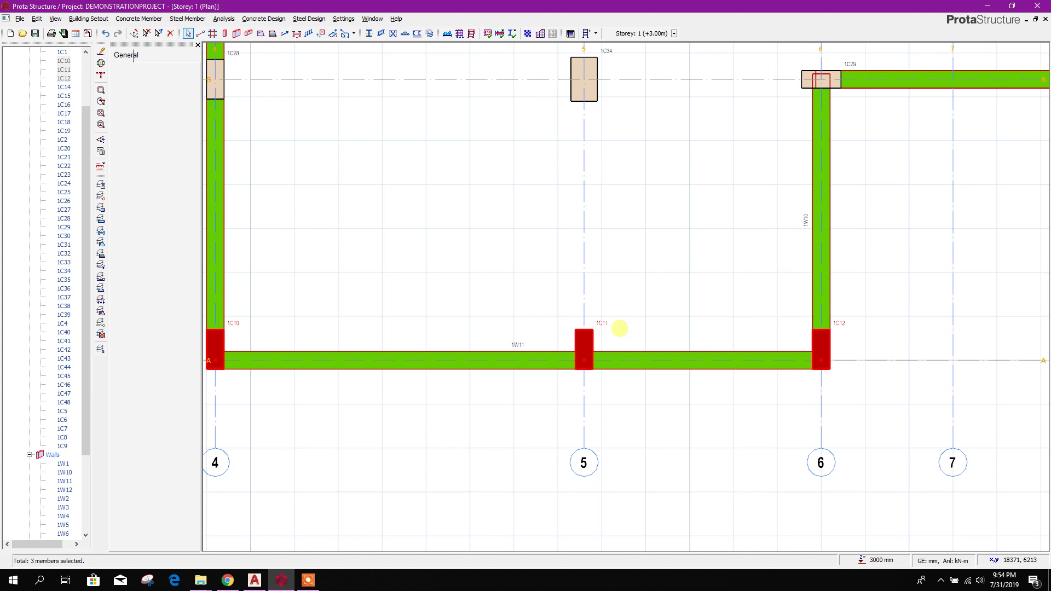
{"action": "scroll", "coordinate": [600, 372], "scroll_direction": "down", "scroll_amount": 2}
{"action": "scroll", "coordinate": [598, 380], "scroll_direction": "up", "scroll_amount": 2}
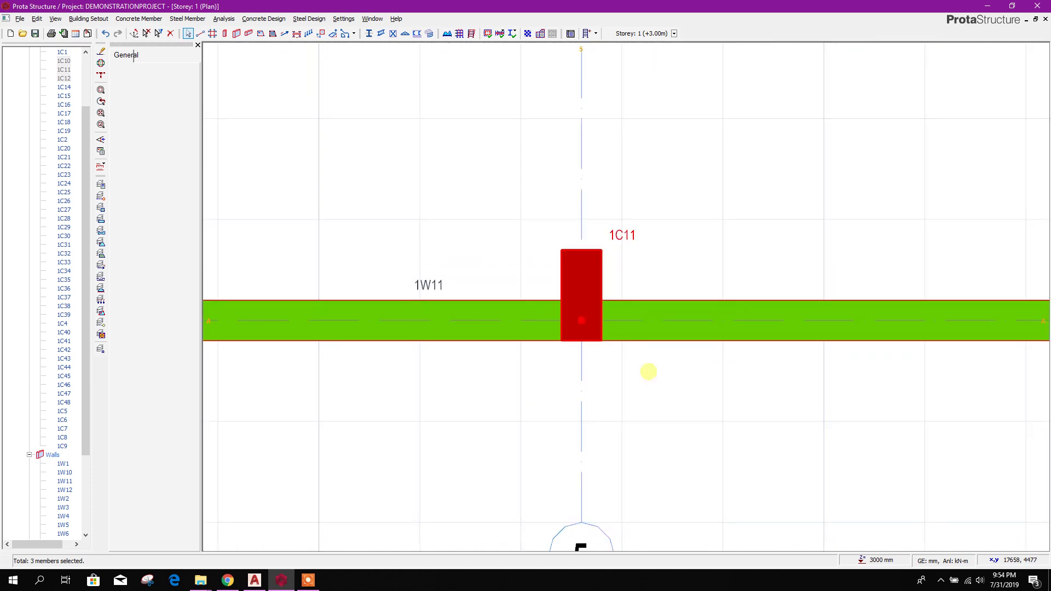
{"action": "scroll", "coordinate": [598, 352], "scroll_direction": "down", "scroll_amount": 2}
{"action": "scroll", "coordinate": [638, 376], "scroll_direction": "up", "scroll_amount": 2}
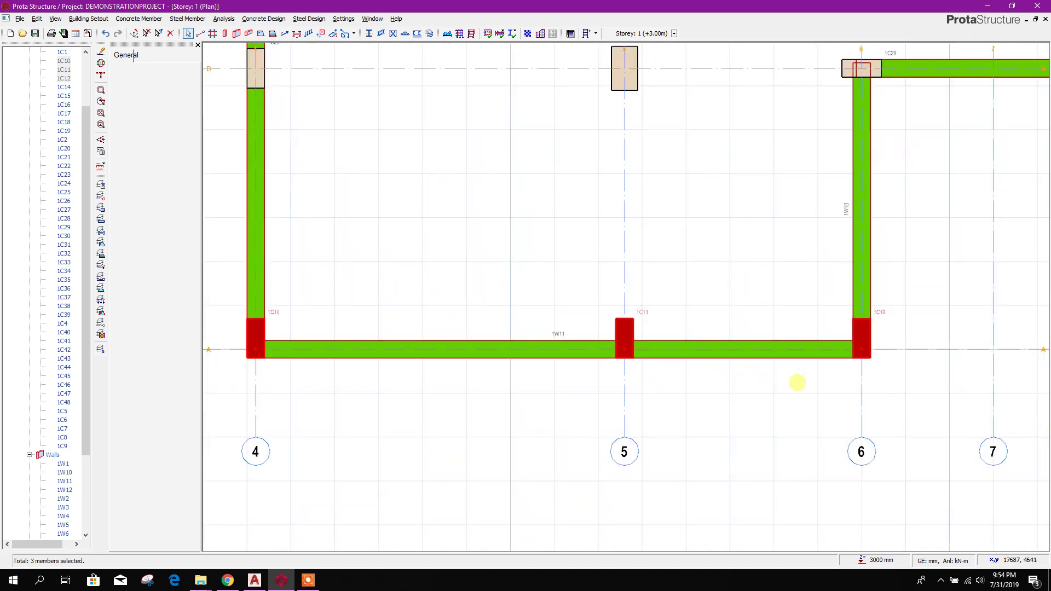
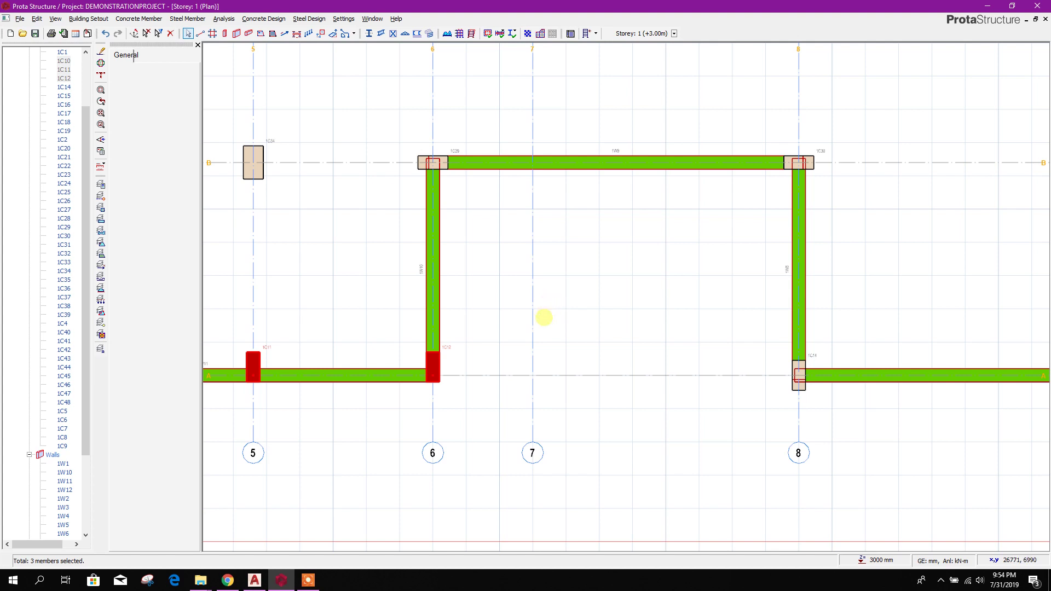
- Align the columns at A-8, A-9, A-10, A-11 and A-12 so their outer faces are flush with the wall's outer face
{"action": "middle_click_drag", "start_coordinate": [435, 336], "coordinate": [580, 341]}
{"action": "scroll", "coordinate": [615, 388], "scroll_direction": "down", "scroll_amount": 3}
{"action": "middle_click_drag", "start_coordinate": [776, 432], "coordinate": [577, 402]}
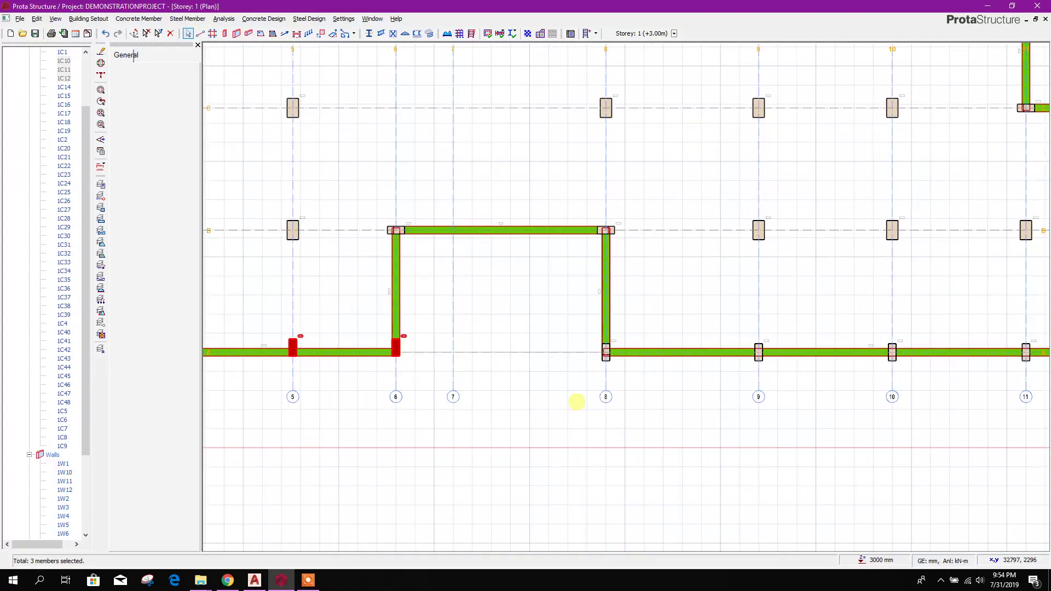
{"action": "key", "text": "Escape"}
{"action": "middle_click_drag", "start_coordinate": [694, 386], "coordinate": [572, 382]}
{"action": "left_click", "coordinate": [484, 347]}
{"action": "left_click", "coordinate": [637, 349]}
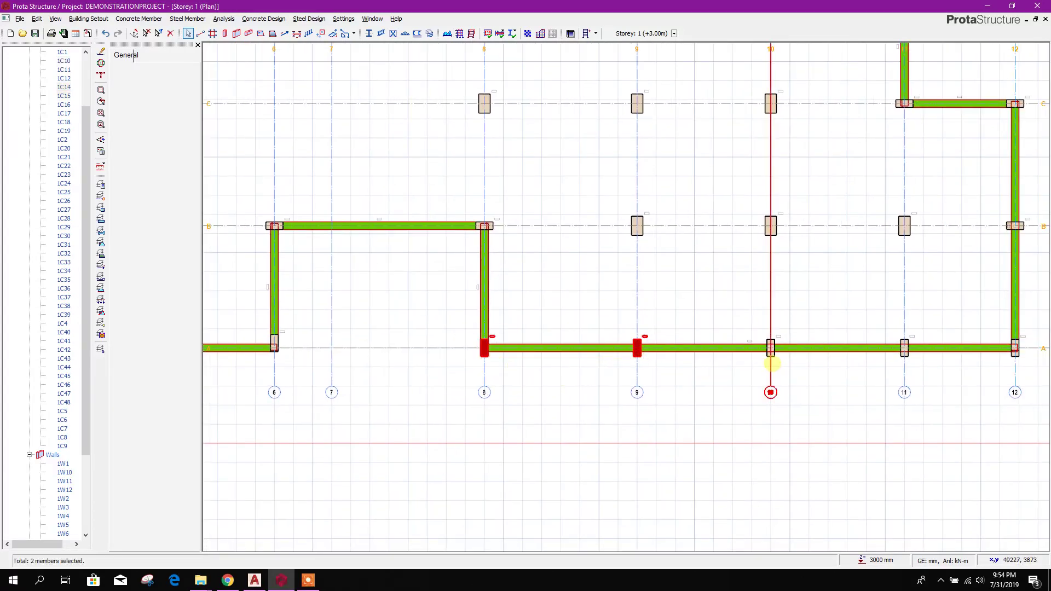
{"action": "left_click", "coordinate": [771, 349]}
{"action": "left_click", "coordinate": [907, 355]}
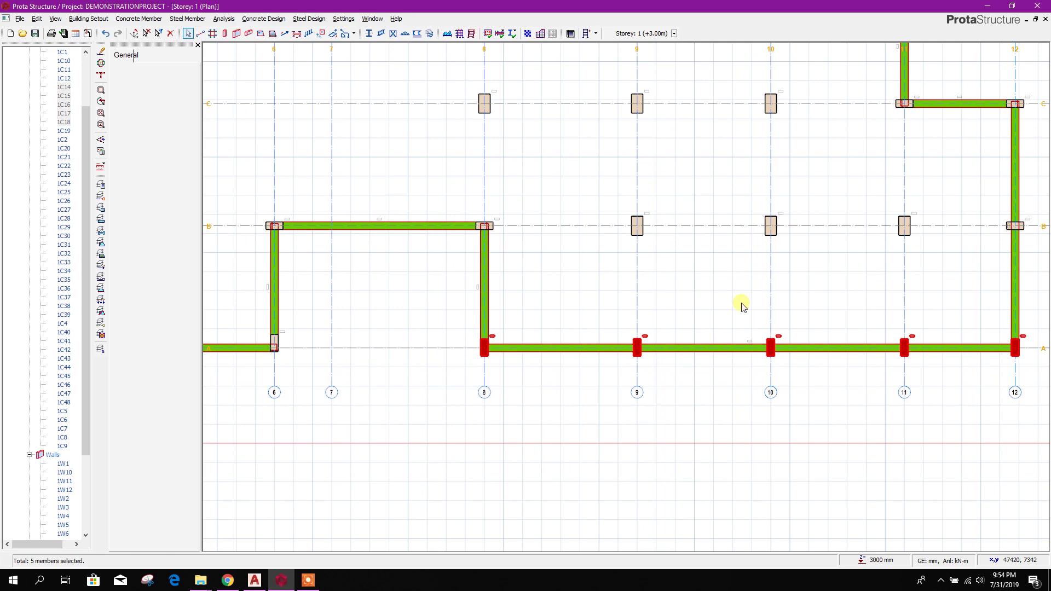
{"action": "scroll", "coordinate": [655, 376], "scroll_direction": "up", "scroll_amount": 4}
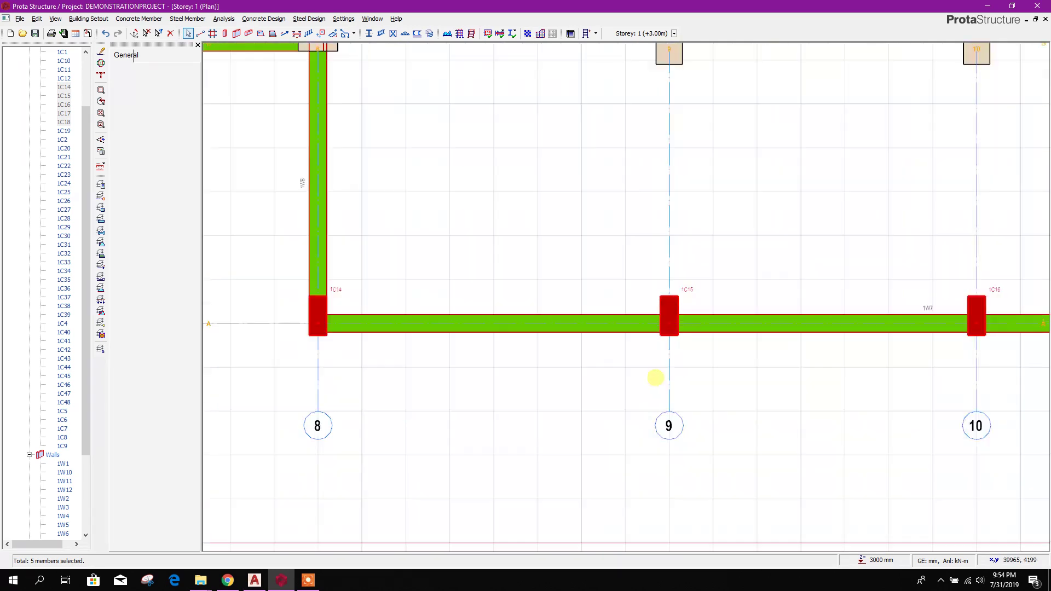
{"action": "scroll", "coordinate": [681, 339], "scroll_direction": "down", "scroll_amount": 5}
{"action": "scroll", "coordinate": [704, 389], "scroll_direction": "up", "scroll_amount": 3}
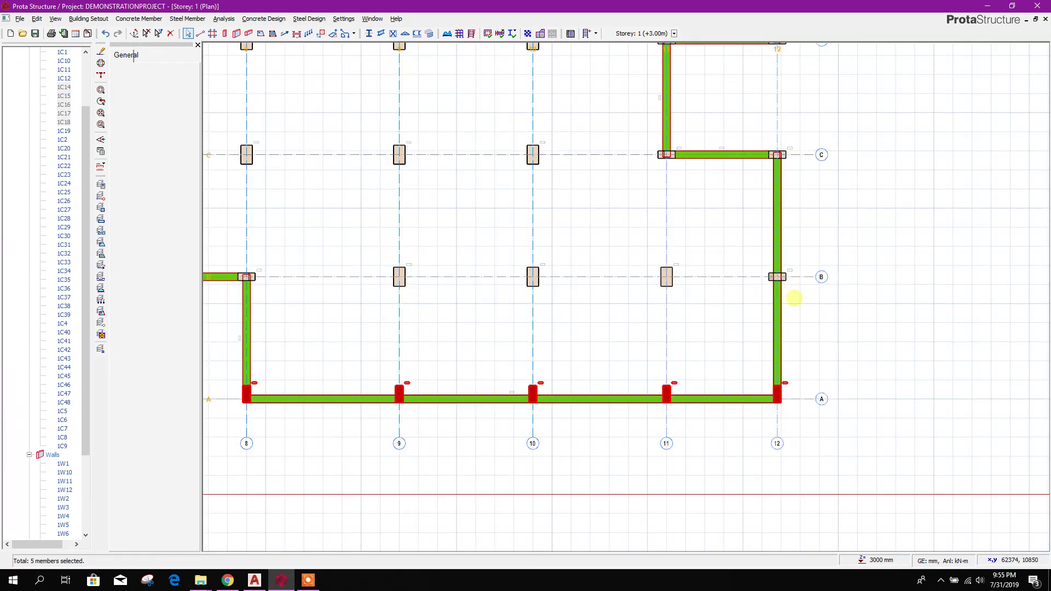
{"action": "key", "text": "Escape"}
- Align the columns on axis 12 at B, C, D and E so their outer faces are flush with the wall's outer face
{"action": "middle_click_drag", "start_coordinate": [795, 295], "coordinate": [799, 344]}
{"action": "scroll", "coordinate": [797, 340], "scroll_direction": "up", "scroll_amount": 3}
{"action": "left_click", "coordinate": [778, 321]}
{"action": "middle_click_drag", "start_coordinate": [793, 136], "coordinate": [800, 222]}
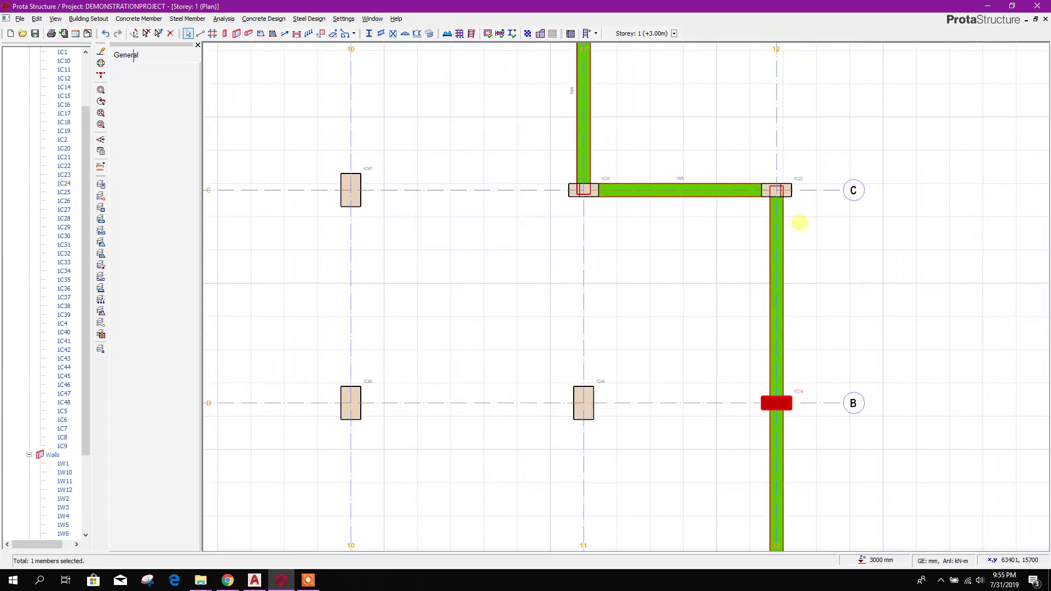
{"action": "left_click", "coordinate": [788, 191]}
{"action": "scroll", "coordinate": [830, 258], "scroll_direction": "down", "scroll_amount": 2}
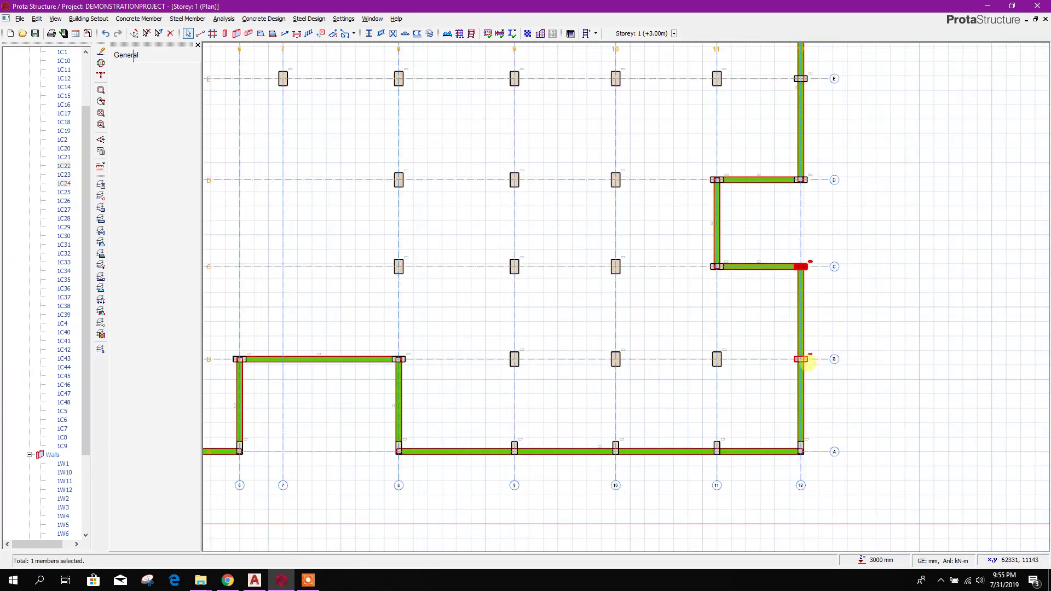
{"action": "scroll", "coordinate": [807, 368], "scroll_direction": "up", "scroll_amount": 3}
{"action": "left_click", "coordinate": [806, 353], "text": "ctrl"}
{"action": "scroll", "coordinate": [810, 381], "scroll_direction": "down", "scroll_amount": 3}
{"action": "middle_click_drag", "start_coordinate": [809, 251], "coordinate": [816, 355]}
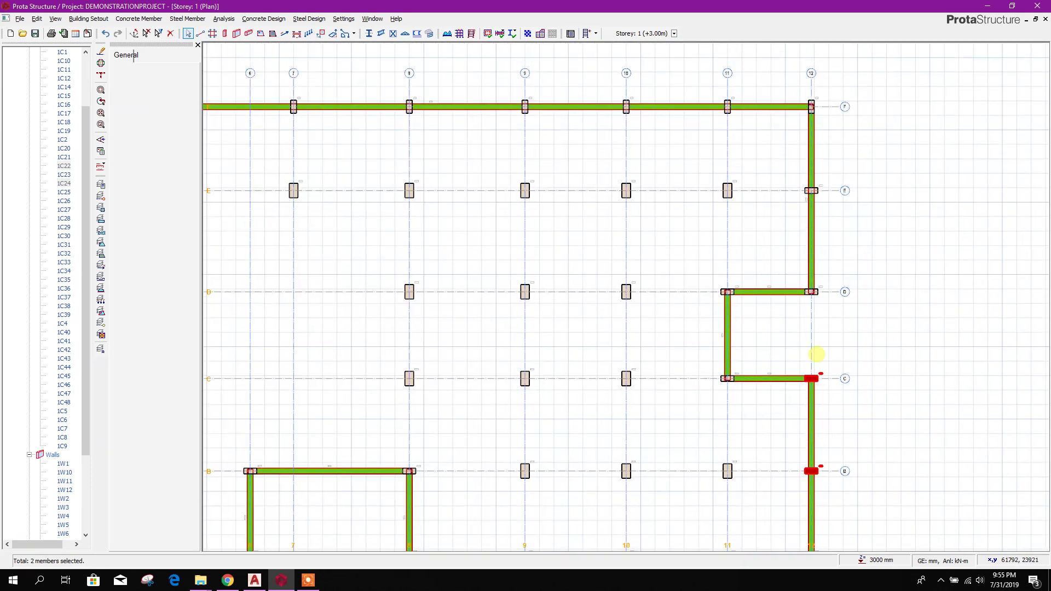
{"action": "scroll", "coordinate": [816, 312], "scroll_direction": "up", "scroll_amount": 2}
{"action": "left_click", "coordinate": [808, 279]}
{"action": "middle_click_drag", "start_coordinate": [843, 223], "coordinate": [838, 279]}
{"action": "left_click", "coordinate": [821, 233]}
{"action": "middle_click_drag", "start_coordinate": [859, 186], "coordinate": [868, 276]}
{"action": "scroll", "coordinate": [868, 277], "scroll_direction": "down", "scroll_amount": 3}
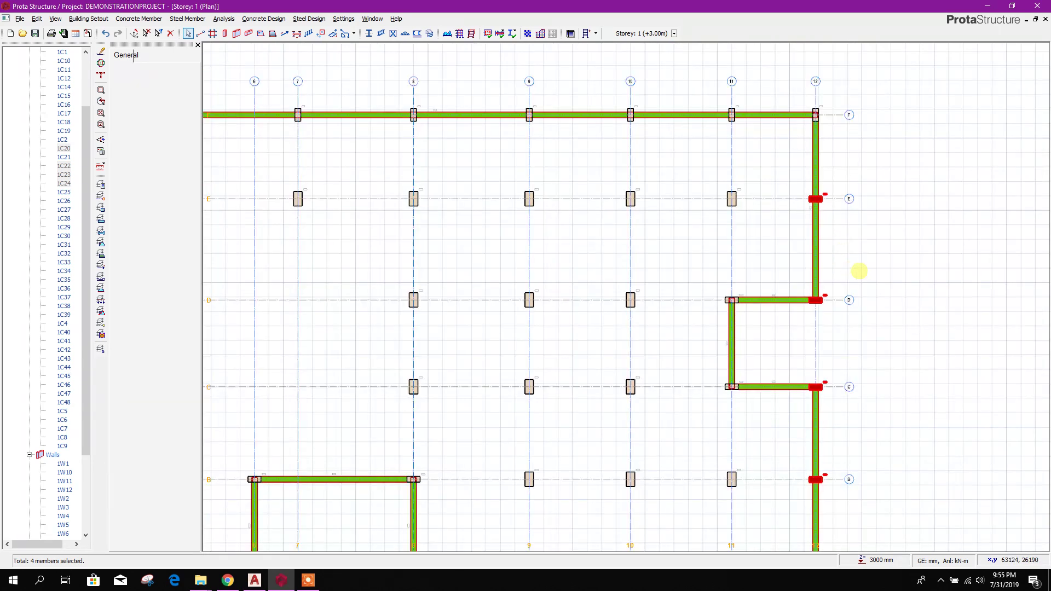
{"action": "scroll", "coordinate": [852, 281], "scroll_direction": "up", "scroll_amount": 4}
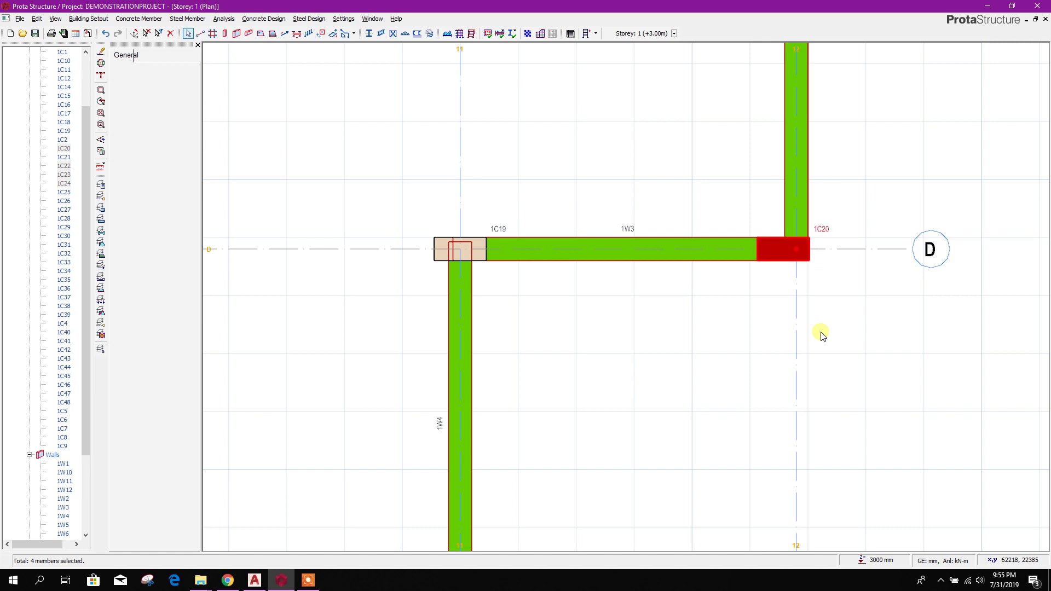
{"action": "scroll", "coordinate": [821, 335], "scroll_direction": "down", "scroll_amount": 4}
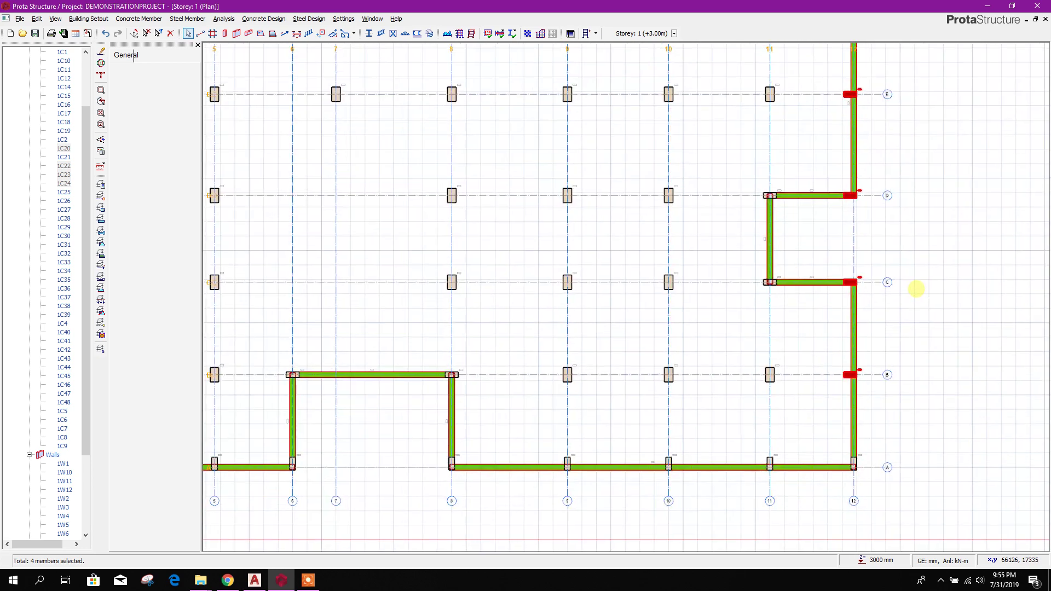
{"action": "middle_click_drag", "start_coordinate": [931, 418], "coordinate": [930, 426]}
{"action": "middle_click_drag", "start_coordinate": [791, 185], "coordinate": [801, 266]}
{"action": "key", "text": "Escape"}
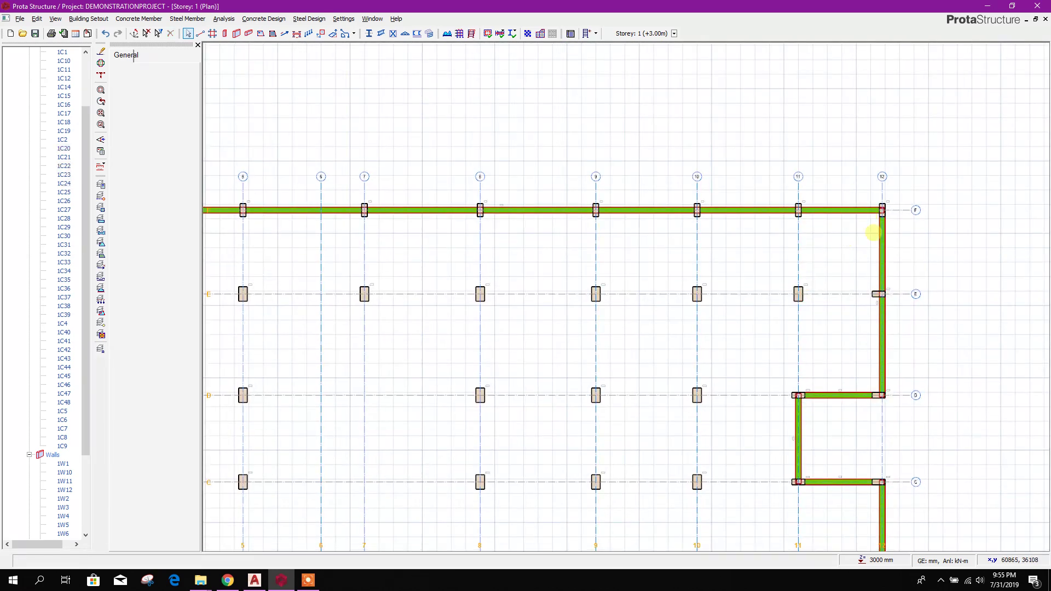
- Align all columns along axis F, from axis 4 to axis 12, flush with the wall's outer face
{"action": "scroll", "coordinate": [876, 235], "scroll_direction": "down", "scroll_amount": 2}
{"action": "left_click_drag", "start_coordinate": [290, 201], "coordinate": [897, 241]}
{"action": "scroll", "coordinate": [570, 262], "scroll_direction": "up", "scroll_amount": 3}
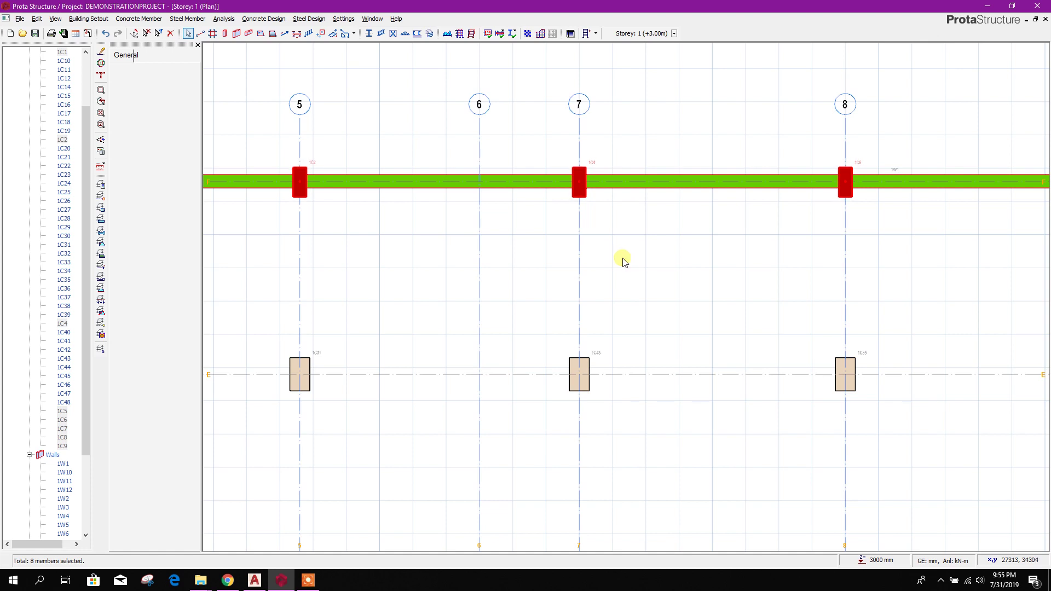
{"action": "key", "text": "ctrl+Down"}
{"action": "key", "text": "ctrl+Down"}
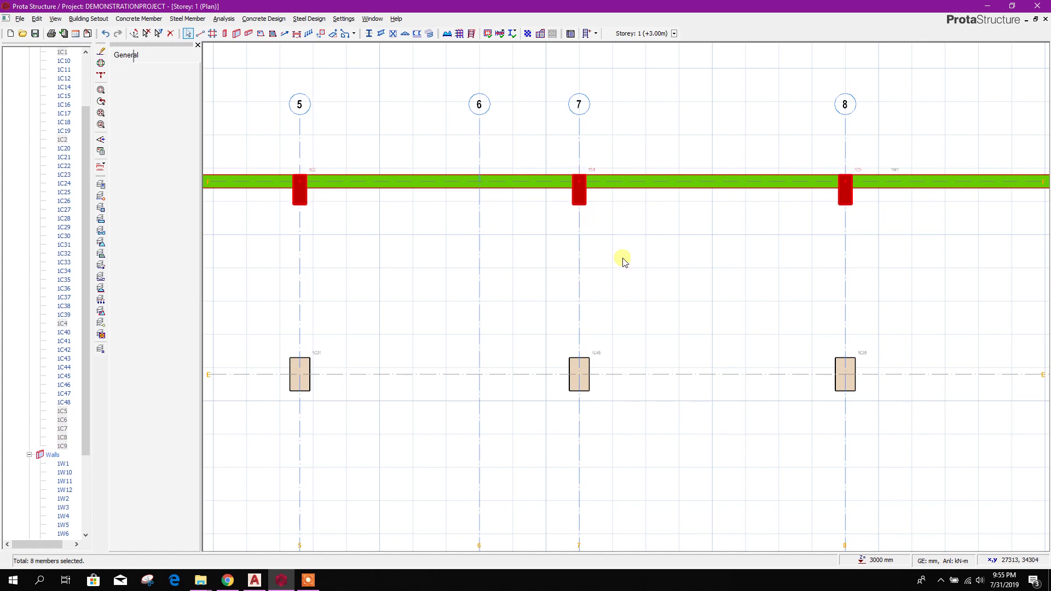
{"action": "scroll", "coordinate": [625, 261], "scroll_direction": "down", "scroll_amount": 5}
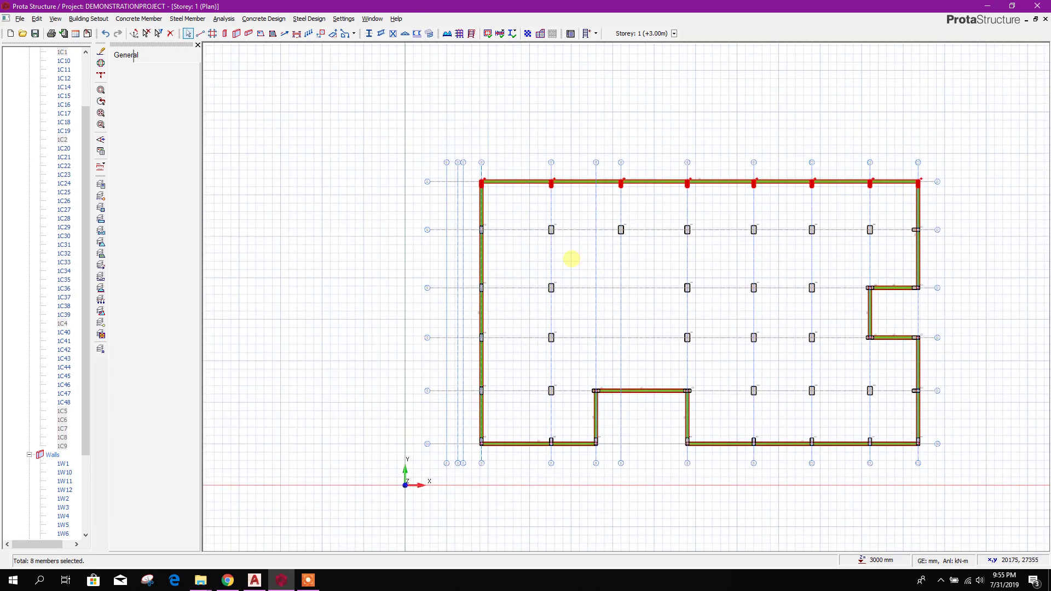
{"action": "scroll", "coordinate": [625, 428], "scroll_direction": "up", "scroll_amount": 4}
{"action": "key", "text": "Escape"}
- Check the recess corner columns in the AutoCAD plan, and in ProtaStructure shift the column at B-6 horizontally until it is flush with the axis 6 wall
{"action": "left_click", "coordinate": [254, 580]}
{"action": "scroll", "coordinate": [546, 434], "scroll_direction": "up", "scroll_amount": 2}
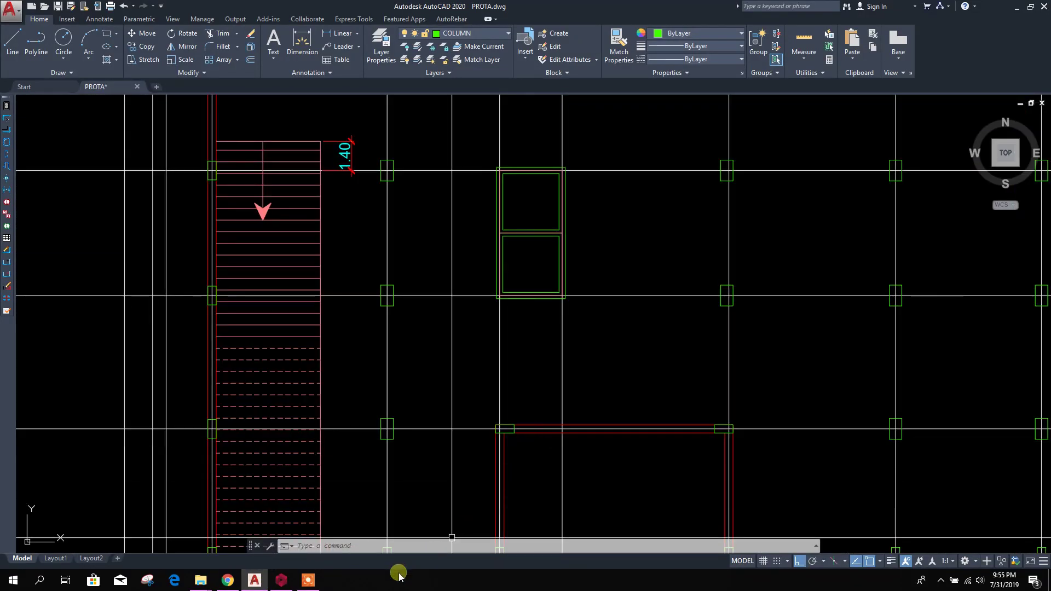
{"action": "left_click", "coordinate": [281, 580]}
{"action": "scroll", "coordinate": [494, 319], "scroll_direction": "up", "scroll_amount": 4}
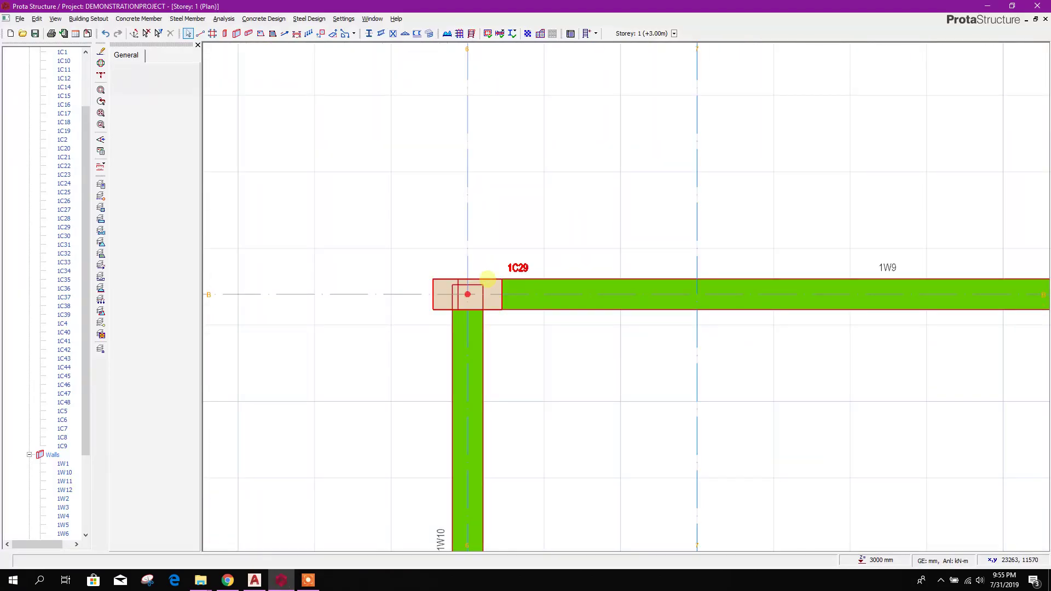
{"action": "left_click", "coordinate": [469, 295]}
{"action": "key", "text": "ctrl+Up"}
{"action": "key", "text": "ctrl+Down"}
{"action": "key", "text": "ctrl+Left"}
{"action": "key", "text": "ctrl+Left"}
{"action": "key", "text": "ctrl+Right"}
{"action": "key", "text": "Right"}
{"action": "key", "text": "Right"}
{"action": "key", "text": "Right"}
{"action": "key", "text": "Right"}
{"action": "key", "text": "Right"}
{"action": "key", "text": "Right"}
{"action": "key", "text": "Right"}
{"action": "key", "text": "Right"}
{"action": "key", "text": "Right"}
{"action": "key", "text": "Right"}
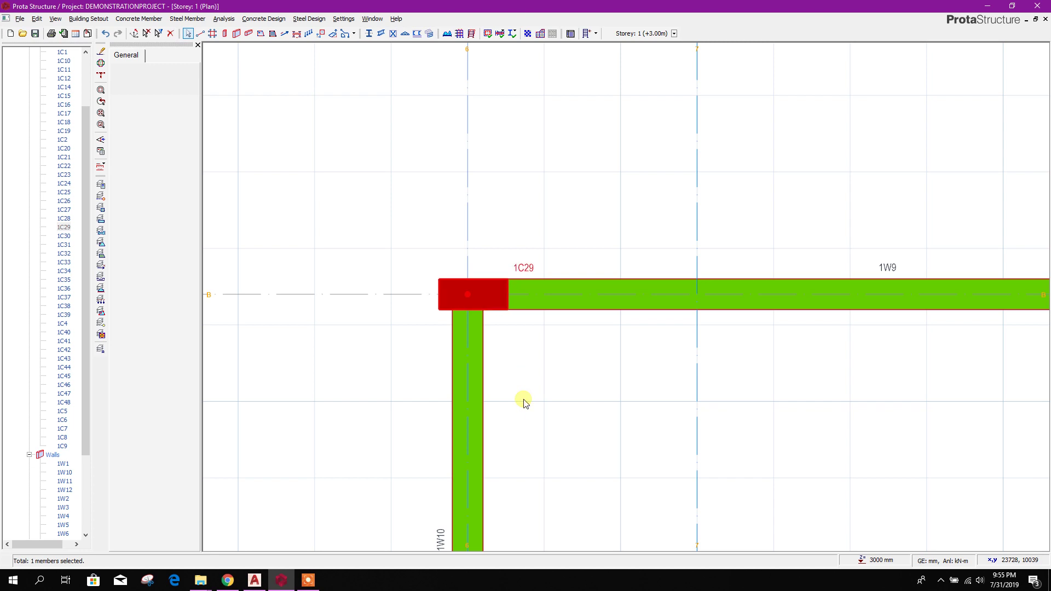
- Align the column at B-8 so its end face is flush with the building-side face of the axis 8 wall
{"action": "scroll", "coordinate": [528, 368], "scroll_direction": "down", "scroll_amount": 3}
{"action": "middle_click_drag", "start_coordinate": [720, 391], "coordinate": [605, 387]}
{"action": "scroll", "coordinate": [780, 382], "scroll_direction": "up", "scroll_amount": 2}
{"action": "left_click", "coordinate": [780, 345]}
{"action": "left_click", "coordinate": [748, 303]}
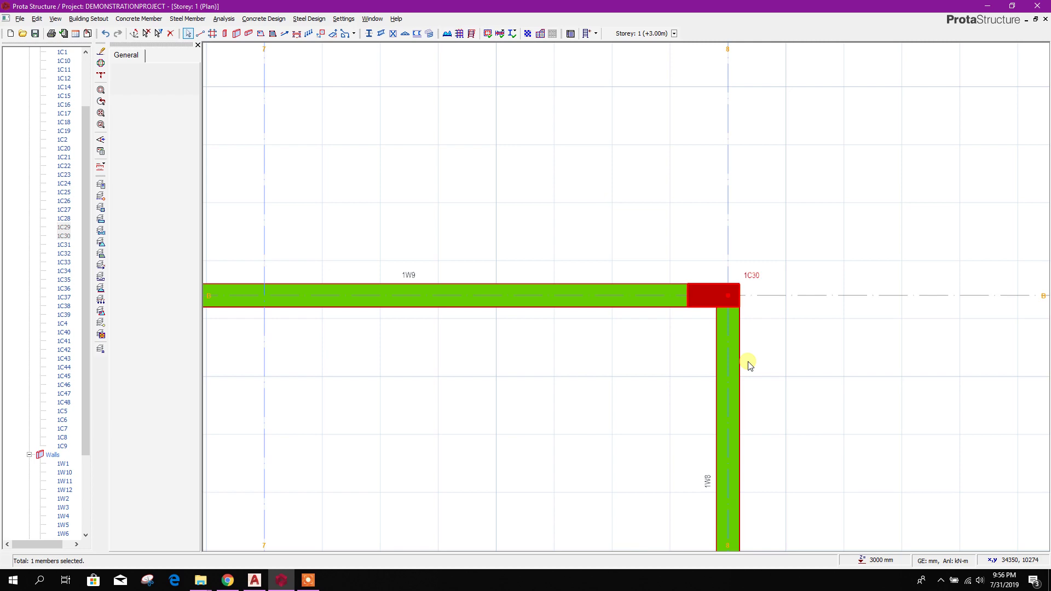
{"action": "scroll", "coordinate": [743, 328], "scroll_direction": "up", "scroll_amount": 3}
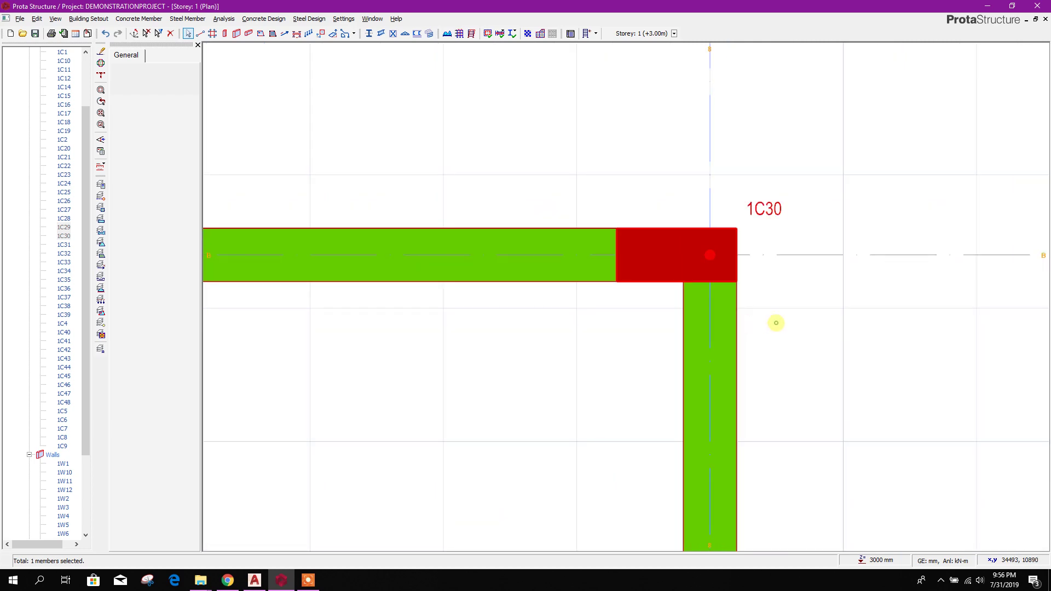
{"action": "left_click", "coordinate": [773, 324]}
- Align the columns at C-11 and D-11 so their end faces are flush with the building-side face of the axis 11 wall
{"action": "scroll", "coordinate": [751, 359], "scroll_direction": "down", "scroll_amount": 3}
{"action": "scroll", "coordinate": [740, 360], "scroll_direction": "down", "scroll_amount": 5}
{"action": "scroll", "coordinate": [778, 372], "scroll_direction": "up", "scroll_amount": 3}
{"action": "scroll", "coordinate": [755, 371], "scroll_direction": "up", "scroll_amount": 4}
{"action": "left_click", "coordinate": [694, 359]}
{"action": "middle_click_drag", "start_coordinate": [673, 302], "coordinate": [681, 364]}
{"action": "left_click", "coordinate": [701, 158]}
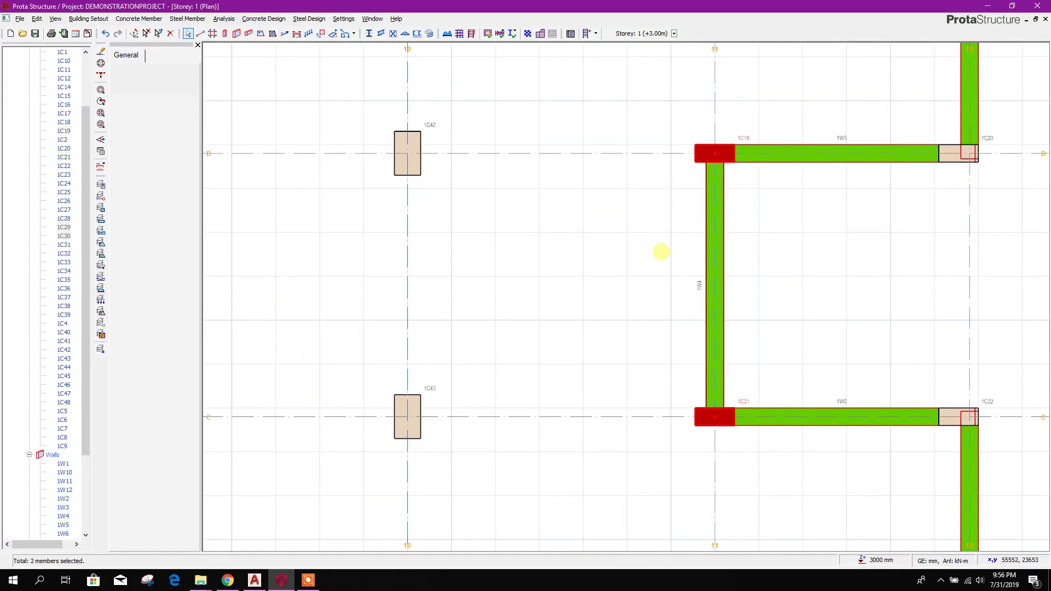
{"action": "key", "text": "ctrl+Right"}
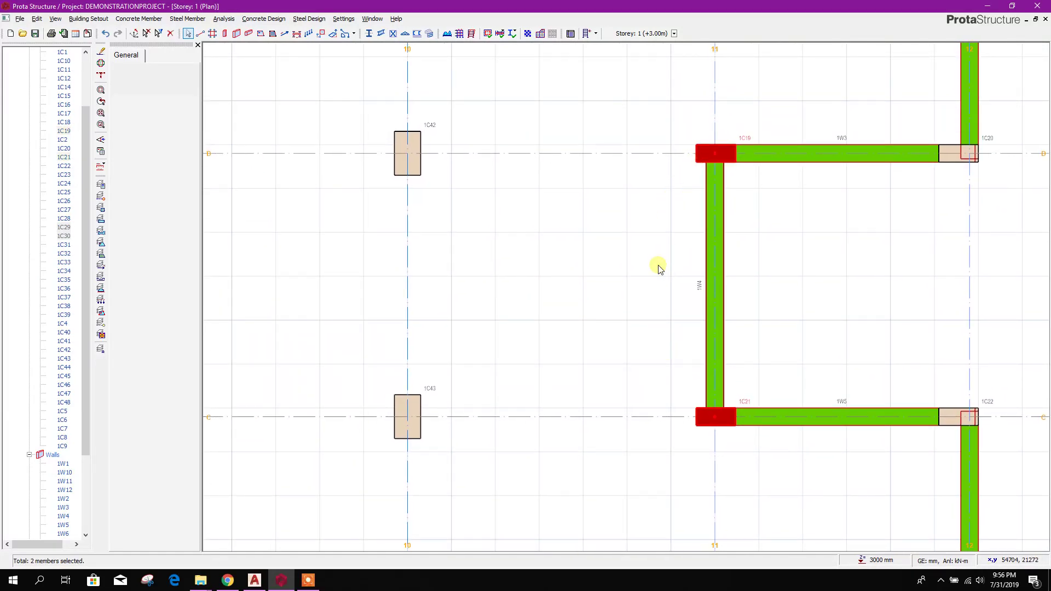
{"action": "key", "text": "ctrl+Right"}
{"action": "key", "text": "ctrl+Right"}
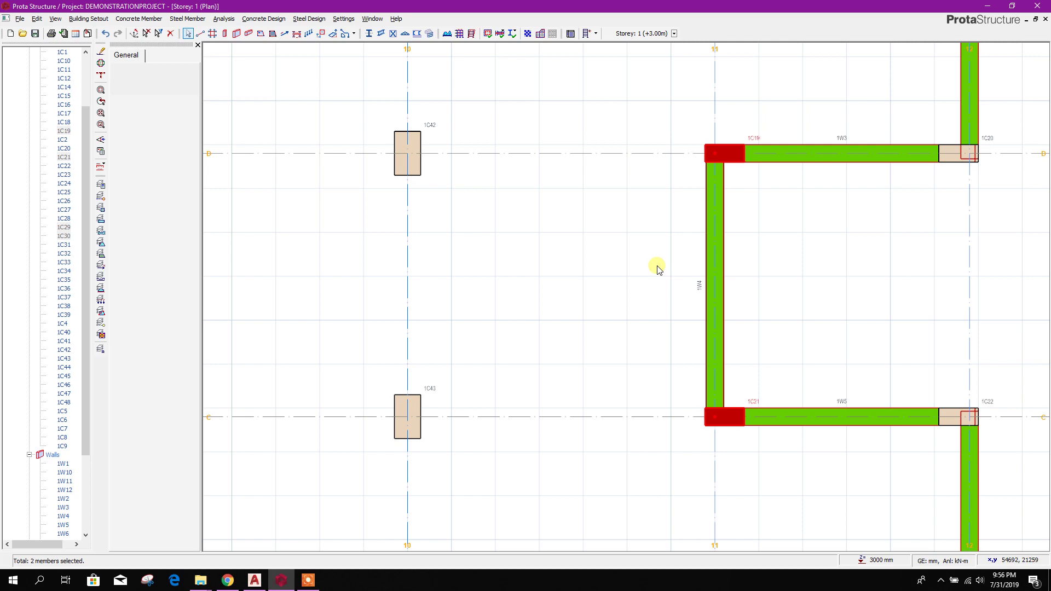
{"action": "key", "text": "Escape"}
{"action": "scroll", "coordinate": [691, 293], "scroll_direction": "down", "scroll_amount": 6}
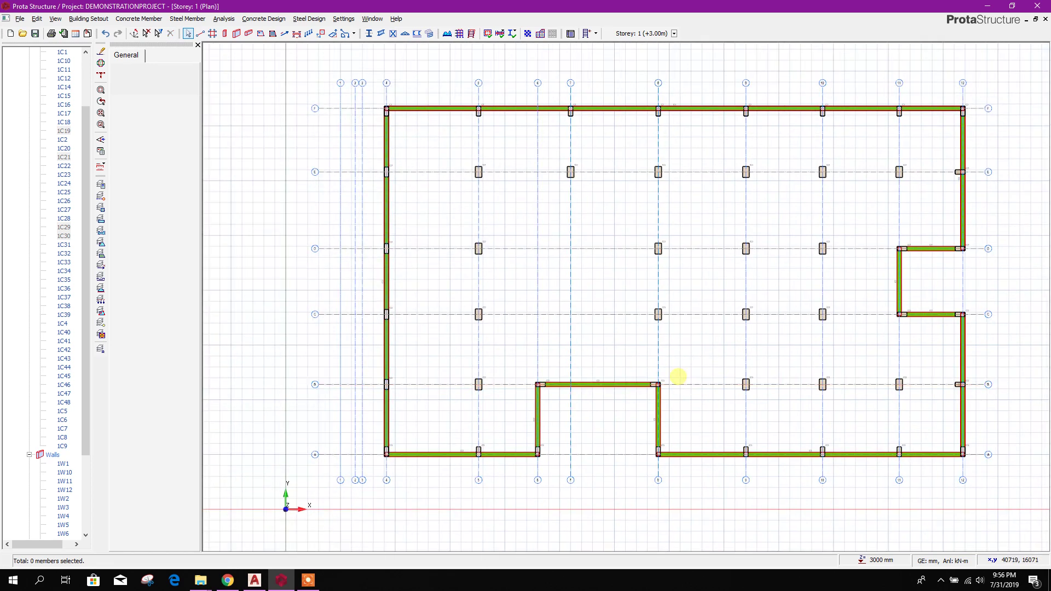
- Measure the shaft's wall thickness between axes 6 and 7 in the AutoCAD plan with a linear dimension, and return to ProtaStructure
{"action": "middle_click_drag", "start_coordinate": [592, 300], "coordinate": [571, 300]}
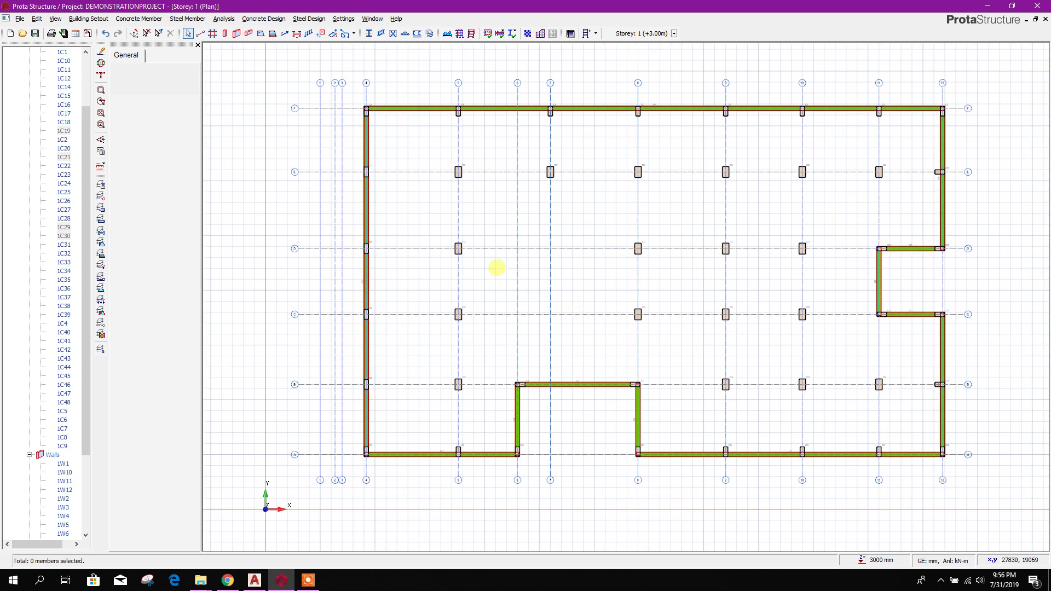
{"action": "scroll", "coordinate": [519, 248], "scroll_direction": "up", "scroll_amount": 3}
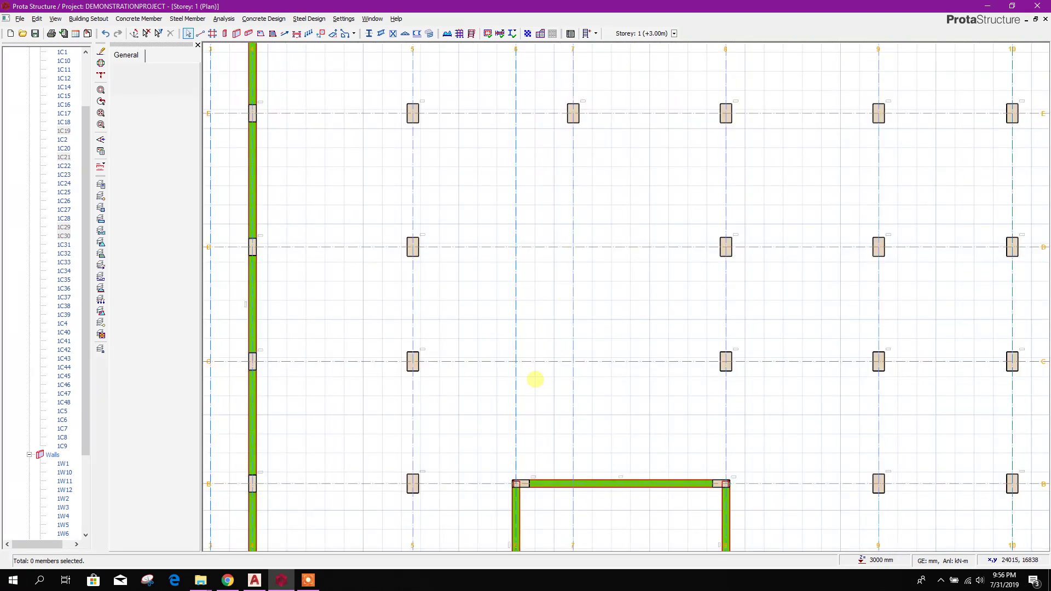
{"action": "left_click", "coordinate": [254, 580]}
{"action": "scroll", "coordinate": [493, 244], "scroll_direction": "up", "scroll_amount": 5}
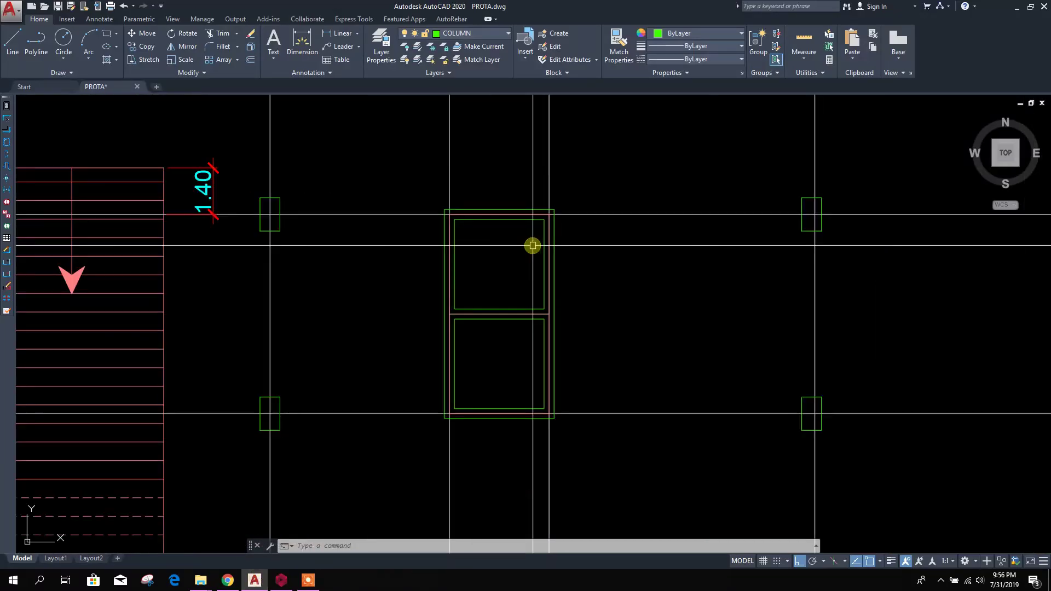
{"action": "left_click", "coordinate": [339, 35]}
{"action": "scroll", "coordinate": [470, 166], "scroll_direction": "up", "scroll_amount": 2}
{"action": "left_click", "coordinate": [471, 219]}
{"action": "left_click", "coordinate": [471, 258]}
{"action": "scroll", "coordinate": [506, 279], "scroll_direction": "up", "scroll_amount": 1}
{"action": "scroll", "coordinate": [504, 278], "scroll_direction": "down", "scroll_amount": 4}
{"action": "scroll", "coordinate": [508, 323], "scroll_direction": "down", "scroll_amount": 6}
{"action": "left_click", "coordinate": [282, 580]}
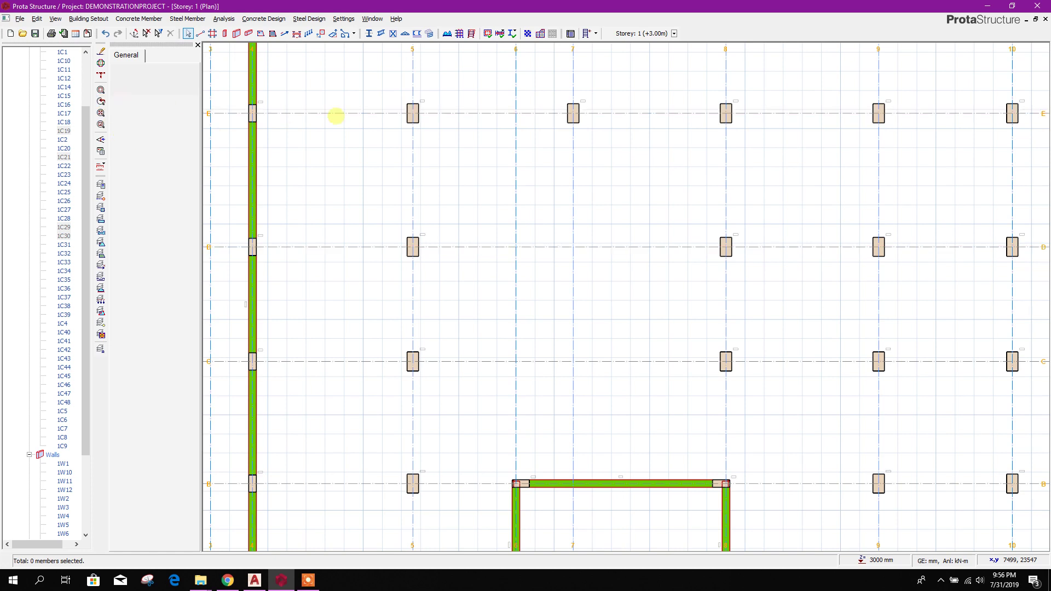
- Insert 300 mm thick walls with zero eccentricity around the shaft, from D-6 through D-7, C-7 and C-6 back to D-6
{"action": "left_click", "coordinate": [240, 37]}
{"action": "double_click", "coordinate": [183, 106]}
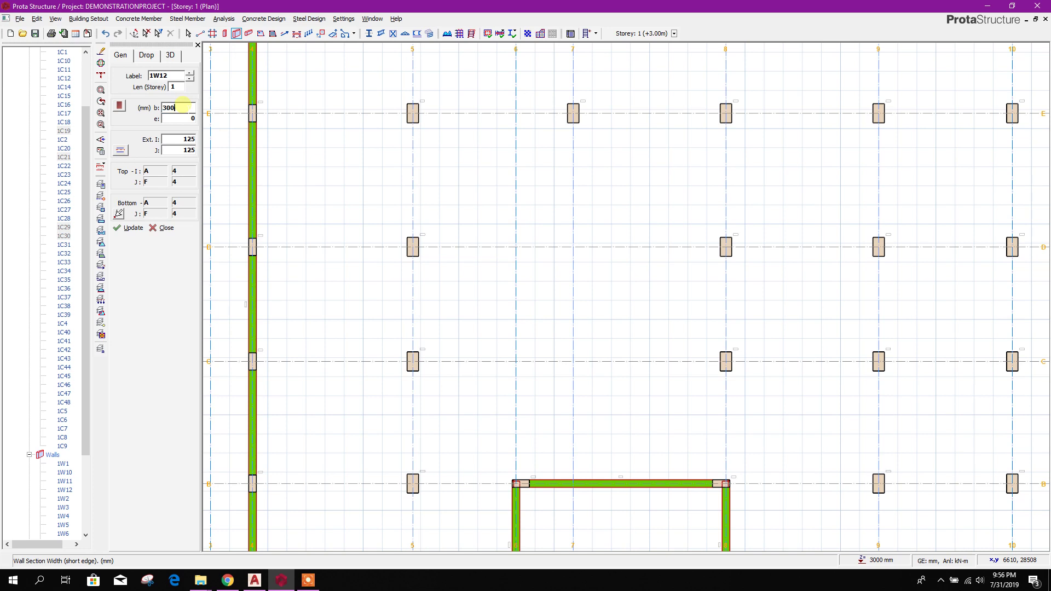
{"action": "left_click", "coordinate": [182, 114]}
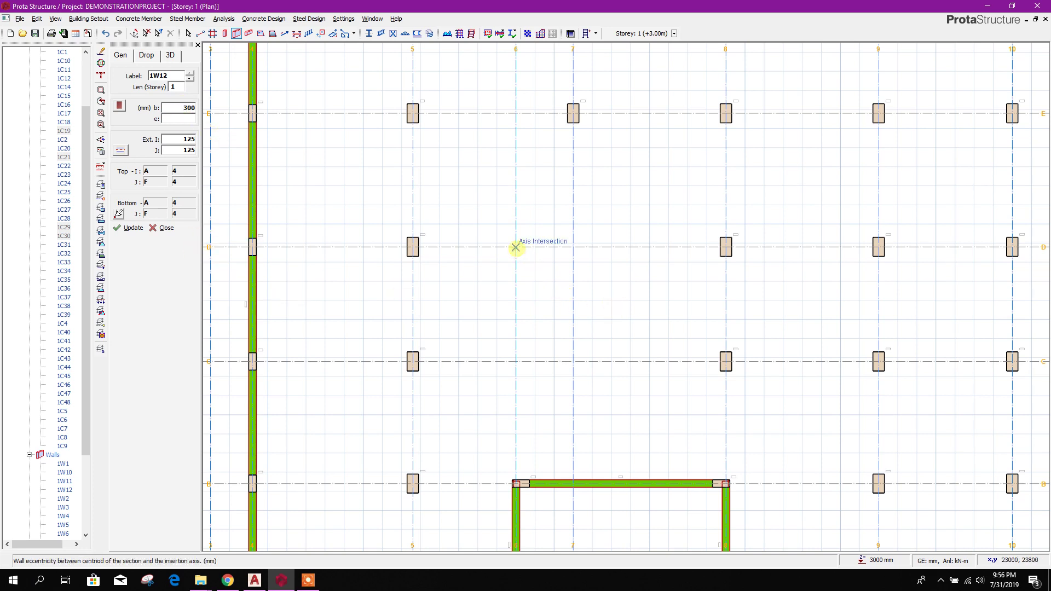
{"action": "left_click", "coordinate": [516, 248]}
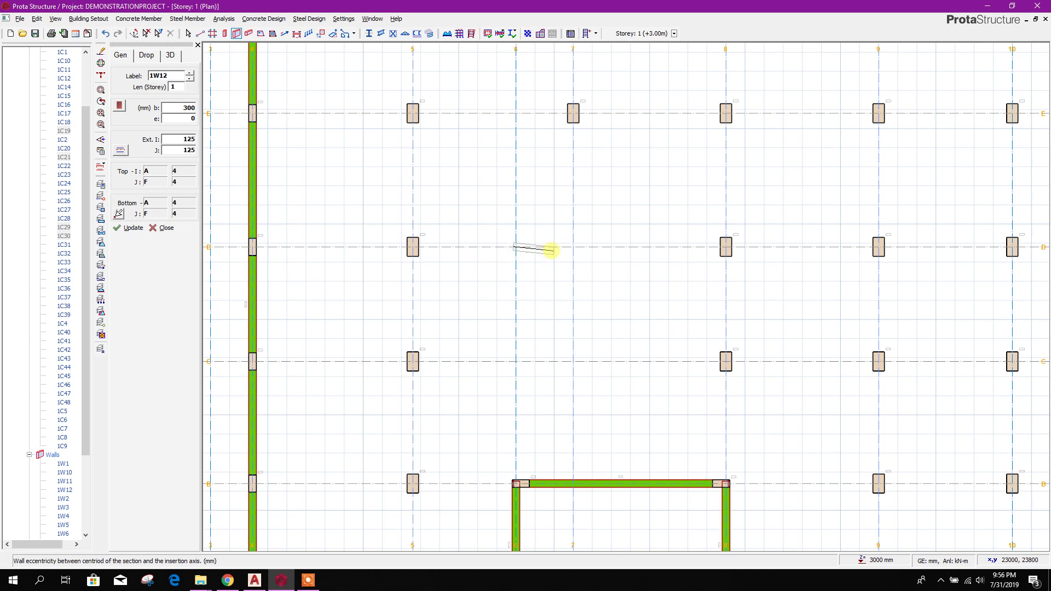
{"action": "left_click", "coordinate": [573, 247]}
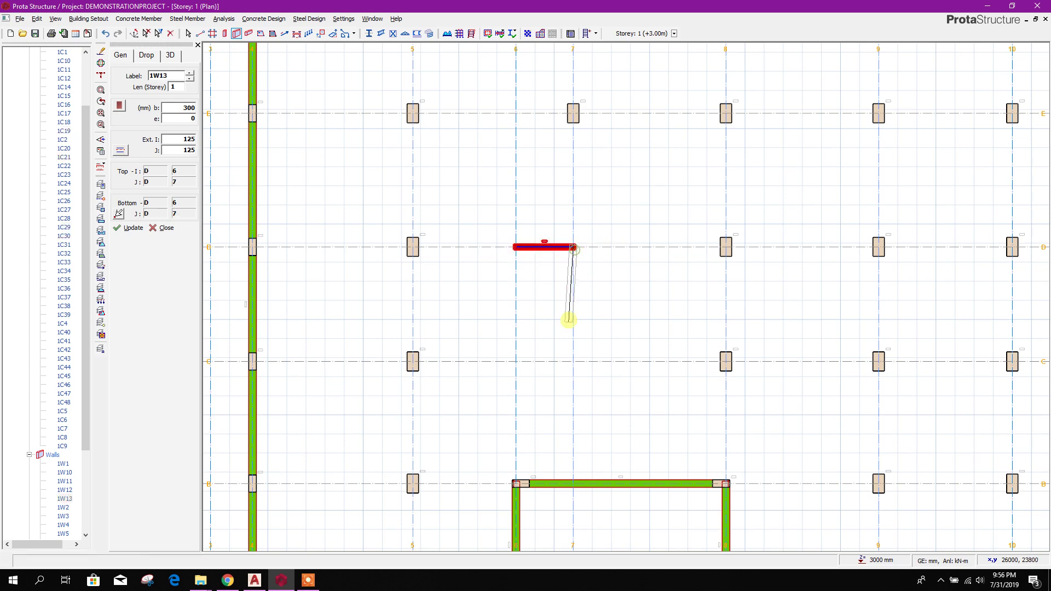
{"action": "left_click", "coordinate": [573, 360]}
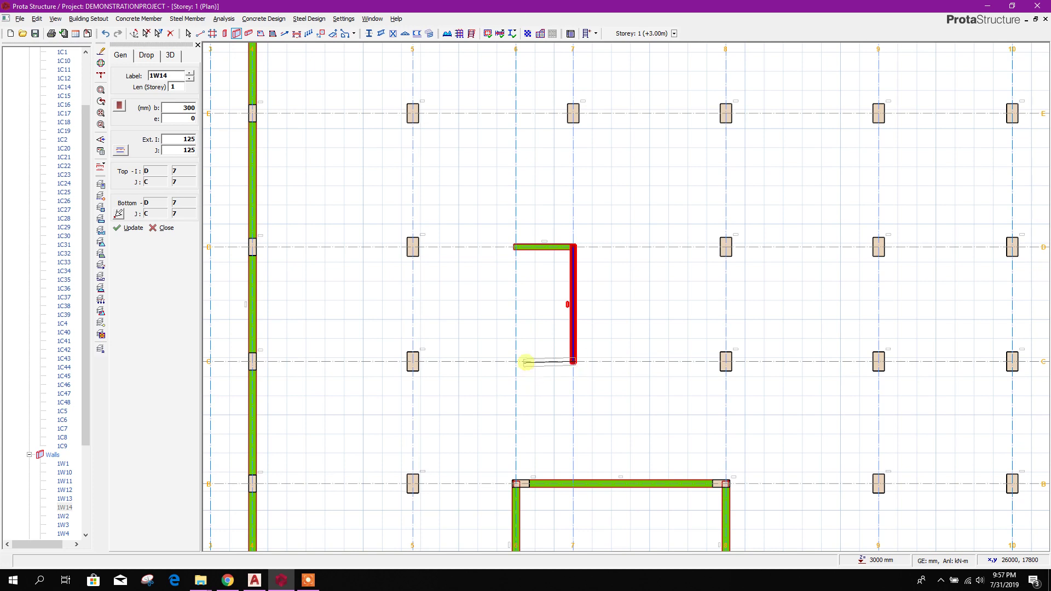
{"action": "left_click", "coordinate": [516, 361]}
{"action": "left_click", "coordinate": [516, 246]}
{"action": "scroll", "coordinate": [550, 323], "scroll_direction": "up", "scroll_amount": 2}
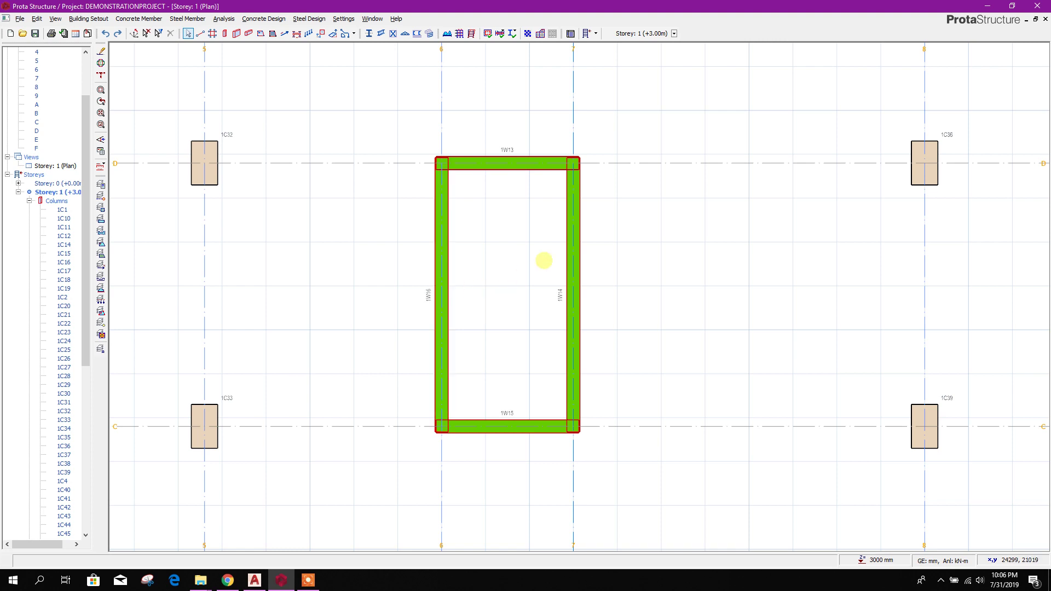
- Insert a horizontal axis with a 400 mm extension from the midpoint of the shaft's axis 6 wall to the axis 7 wall
{"action": "left_click", "coordinate": [200, 33]}
{"action": "left_click", "coordinate": [488, 327]}
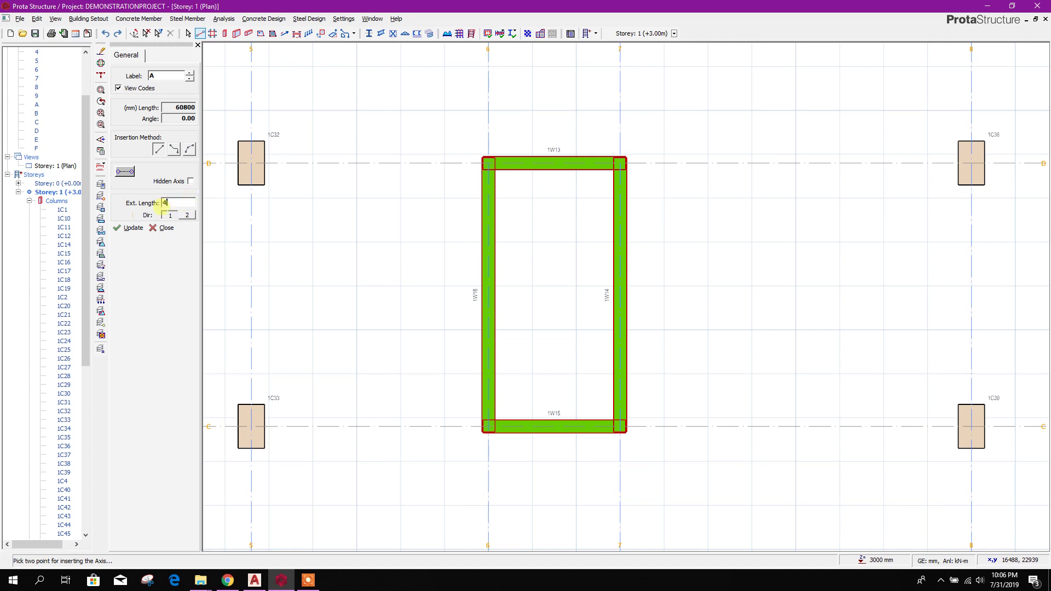
{"action": "left_click", "coordinate": [171, 75]}
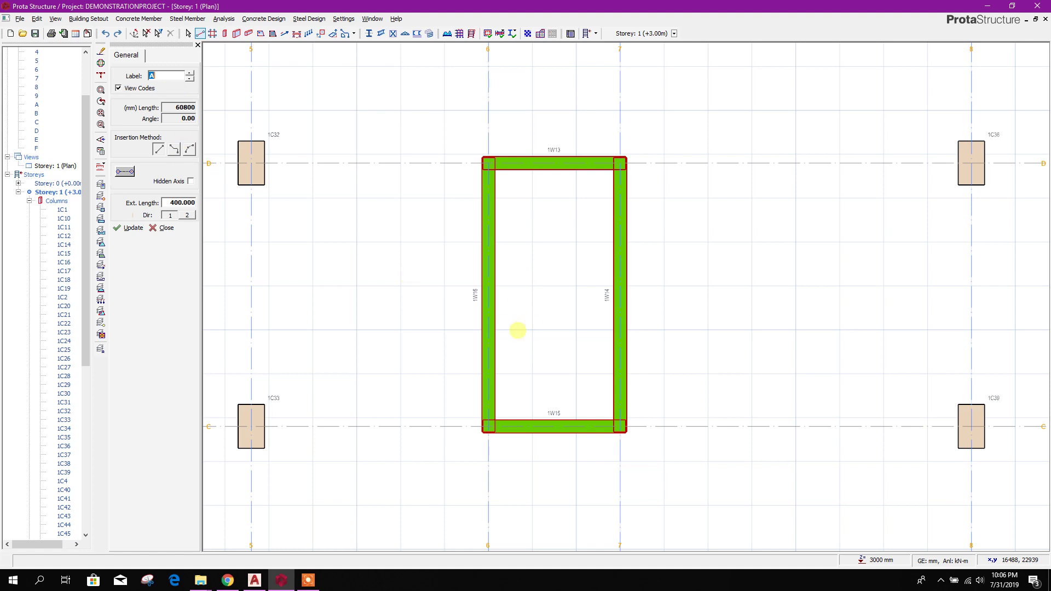
{"action": "middle_click_drag", "start_coordinate": [487, 295], "coordinate": [472, 300]}
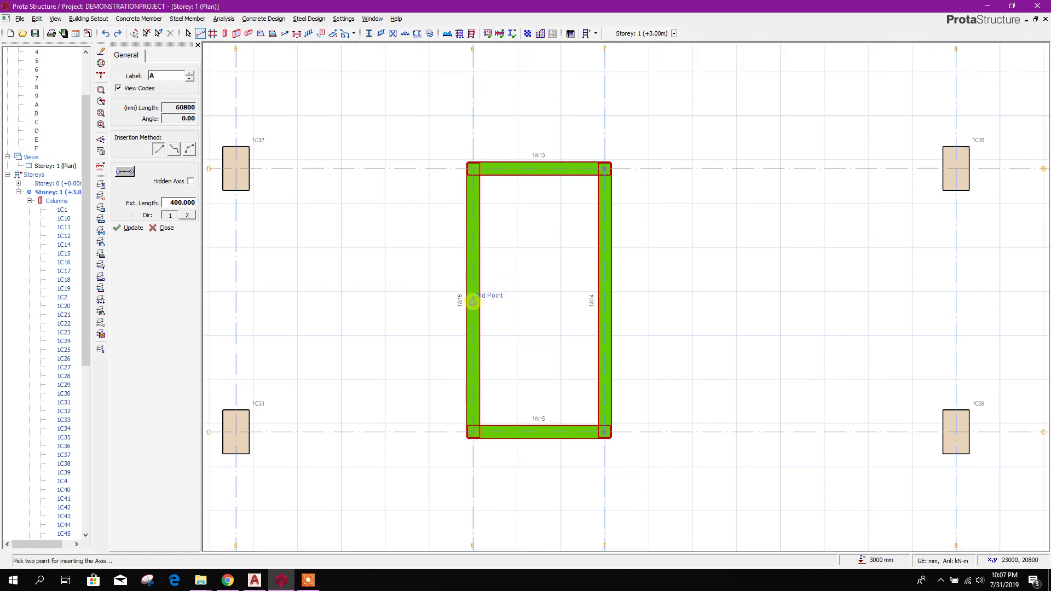
{"action": "left_click", "coordinate": [472, 302]}
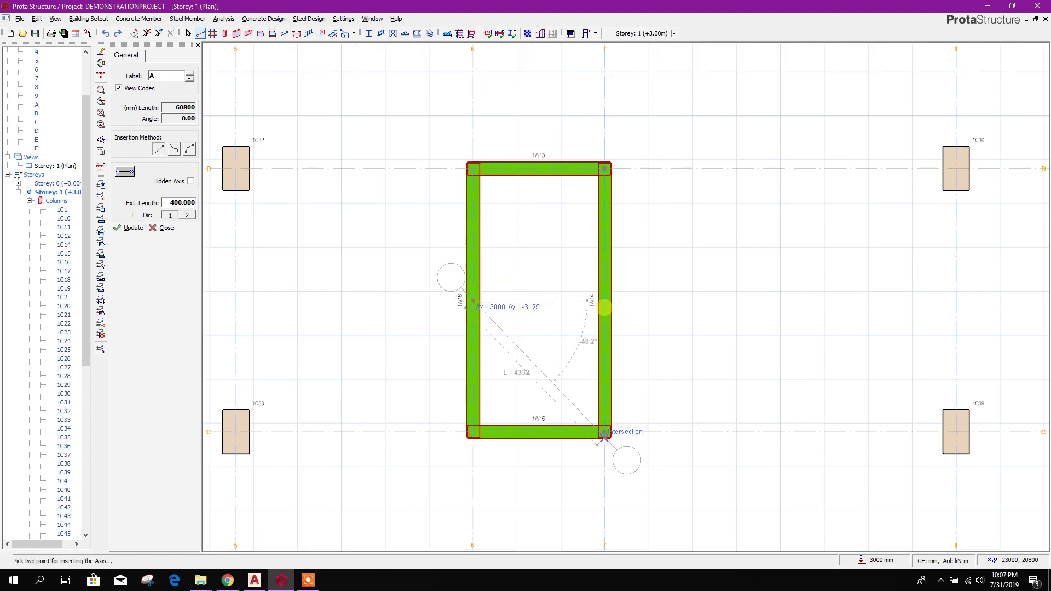
{"action": "scroll", "coordinate": [608, 301], "scroll_direction": "up", "scroll_amount": 1}
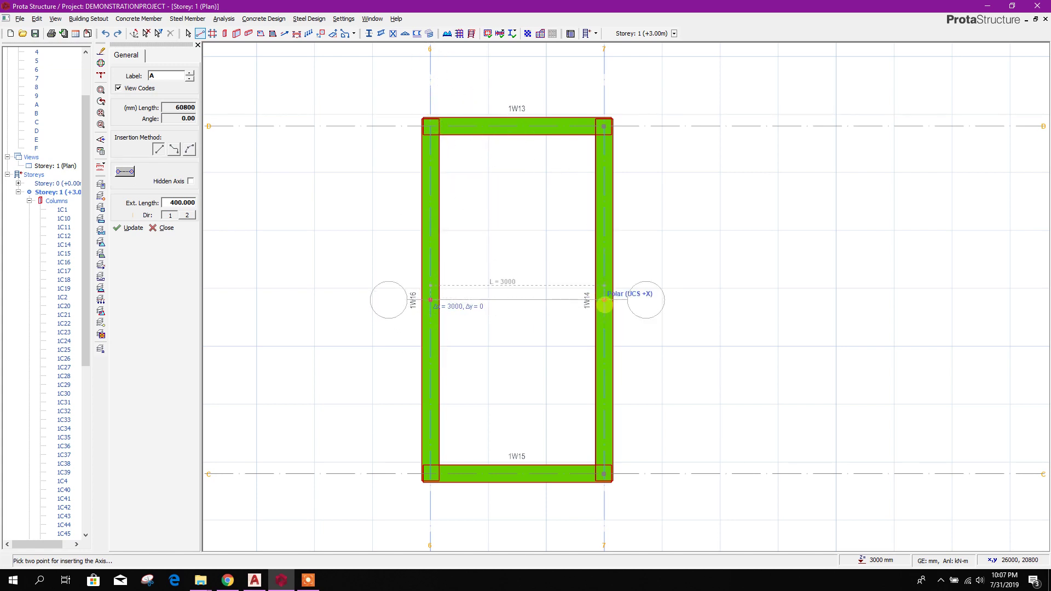
{"action": "left_click", "coordinate": [605, 300]}
{"action": "key", "text": "Escape"}
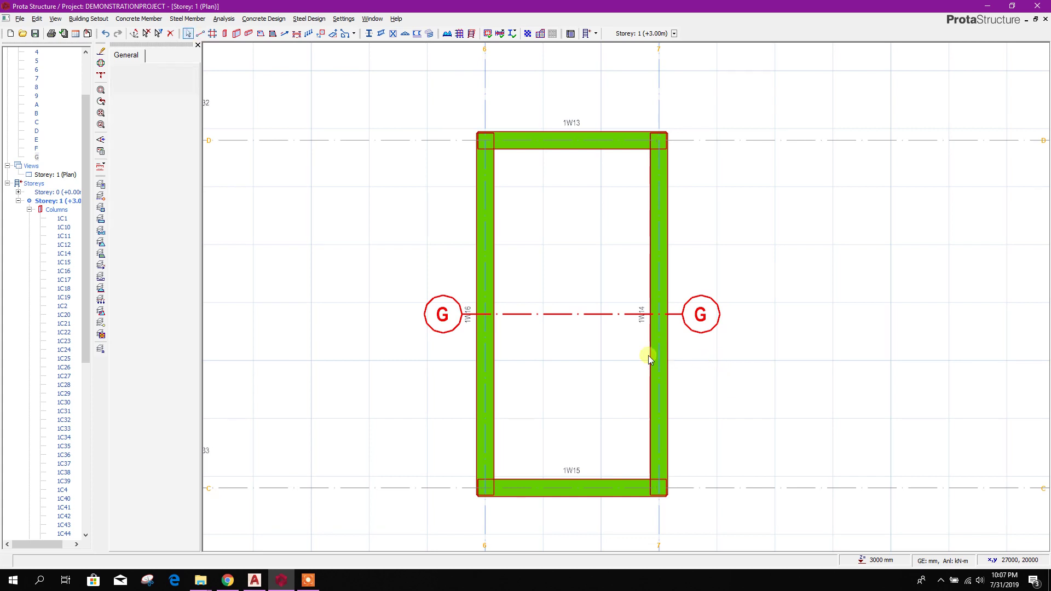
{"action": "scroll", "coordinate": [650, 358], "scroll_direction": "down", "scroll_amount": 3}
{"action": "scroll", "coordinate": [634, 321], "scroll_direction": "up", "scroll_amount": 3}
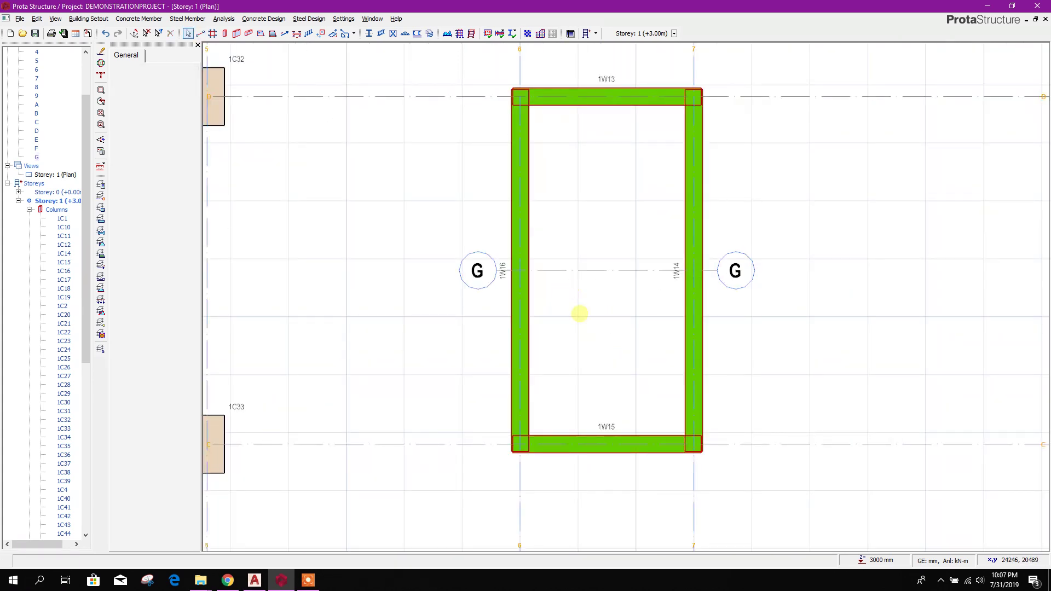
{"action": "middle_click_drag", "start_coordinate": [580, 314], "coordinate": [654, 340]}
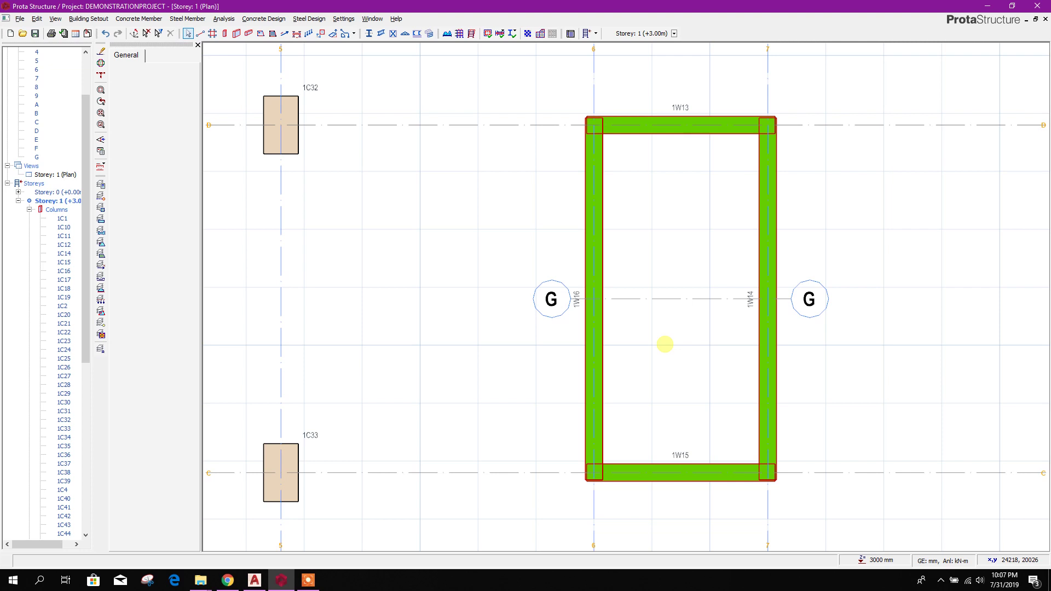
{"action": "middle_click_drag", "start_coordinate": [717, 370], "coordinate": [669, 343]}
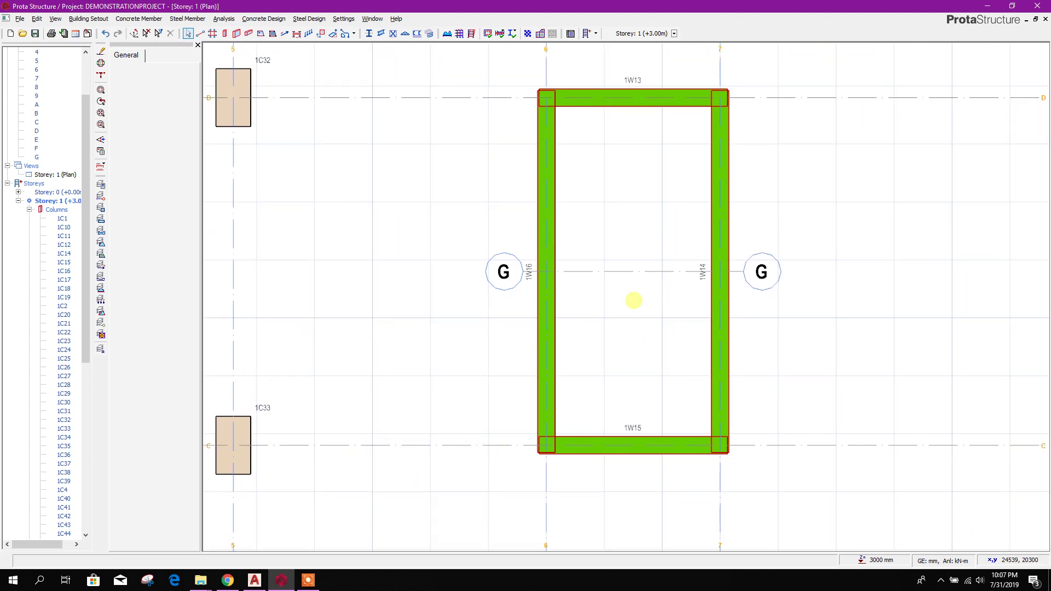
- Inspect the column at A-5, checking its section data, eccentricities and insertion point against the axis A wall
{"action": "scroll", "coordinate": [633, 301], "scroll_direction": "down", "scroll_amount": 4}
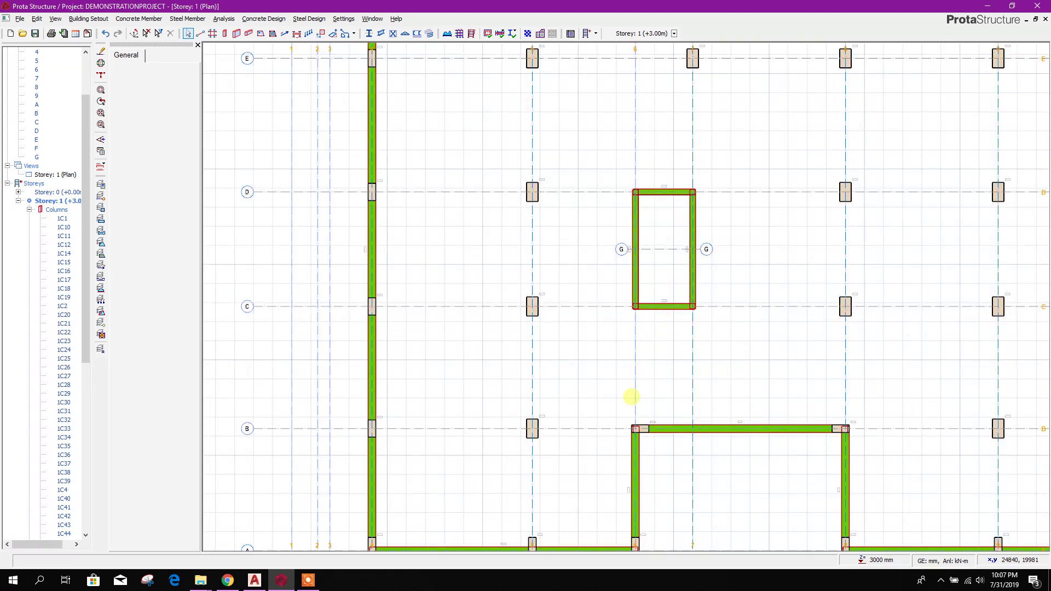
{"action": "scroll", "coordinate": [525, 457], "scroll_direction": "up", "scroll_amount": 5}
{"action": "left_click", "coordinate": [568, 353]}
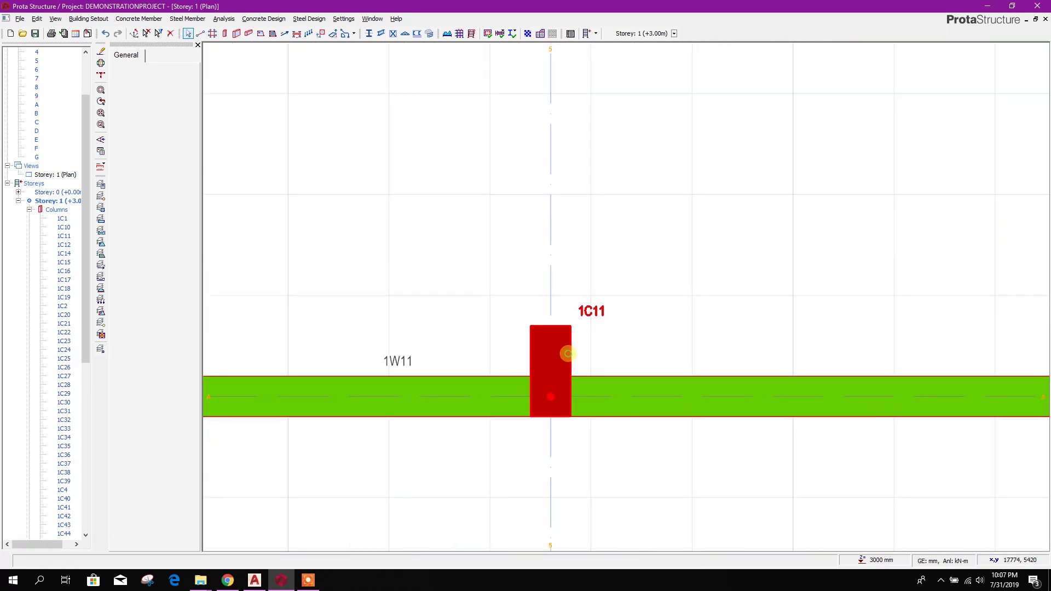
{"action": "scroll", "coordinate": [589, 462], "scroll_direction": "up", "scroll_amount": 2}
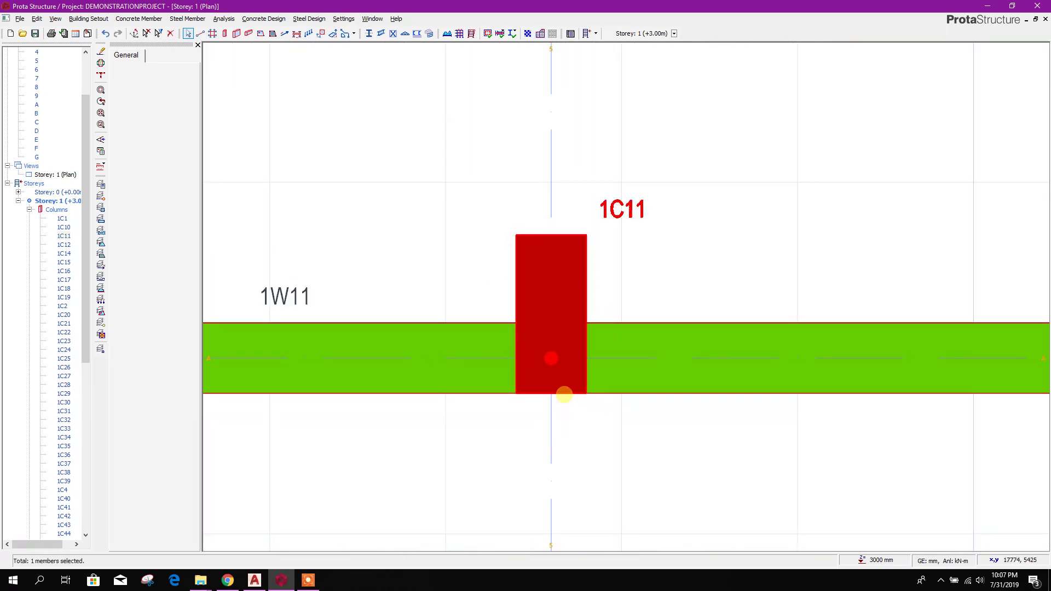
{"action": "scroll", "coordinate": [624, 392], "scroll_direction": "up", "scroll_amount": 3}
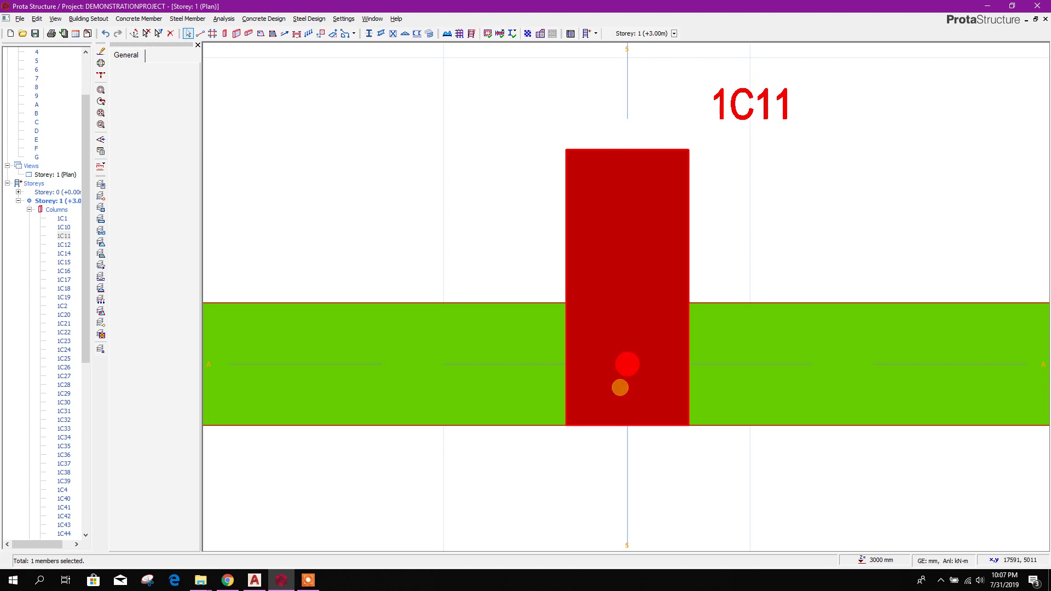
{"action": "mouse_move", "coordinate": [628, 371]}
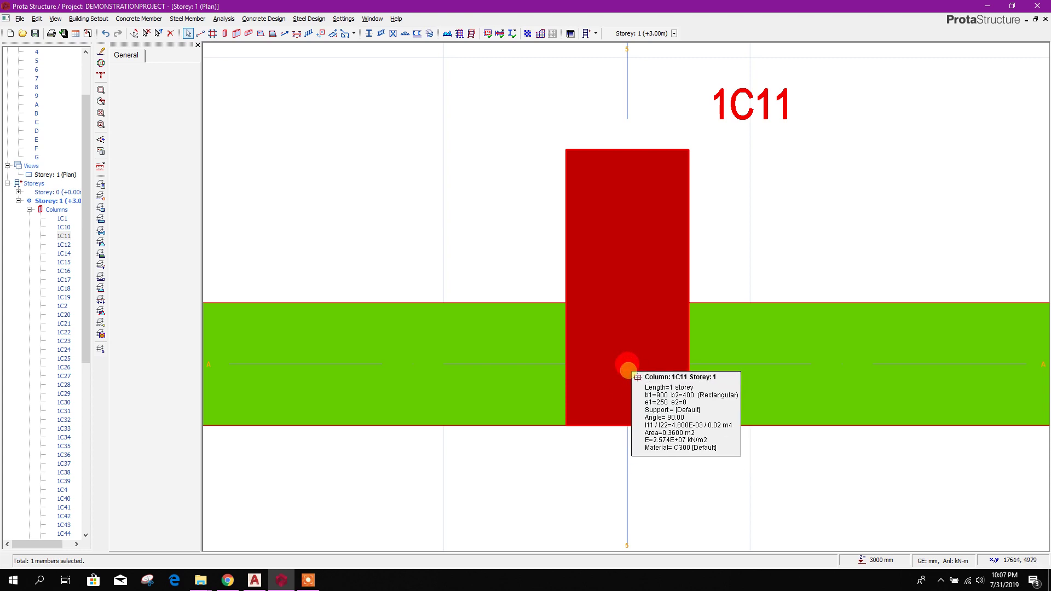
{"action": "scroll", "coordinate": [712, 417], "scroll_direction": "down", "scroll_amount": 2}
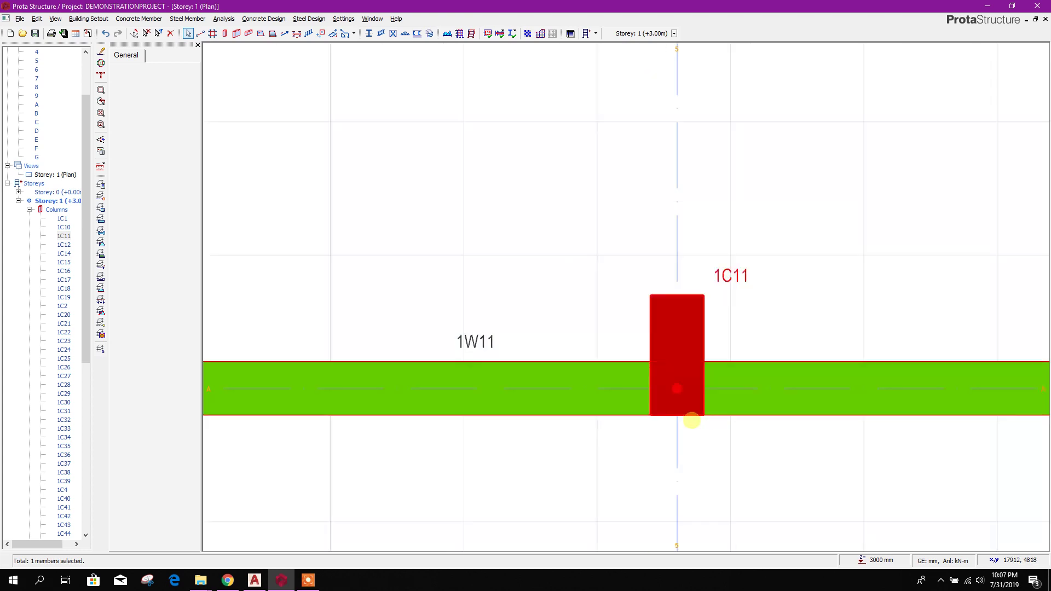
{"action": "scroll", "coordinate": [678, 400], "scroll_direction": "up", "scroll_amount": 2}
{"action": "mouse_move", "coordinate": [720, 418]}
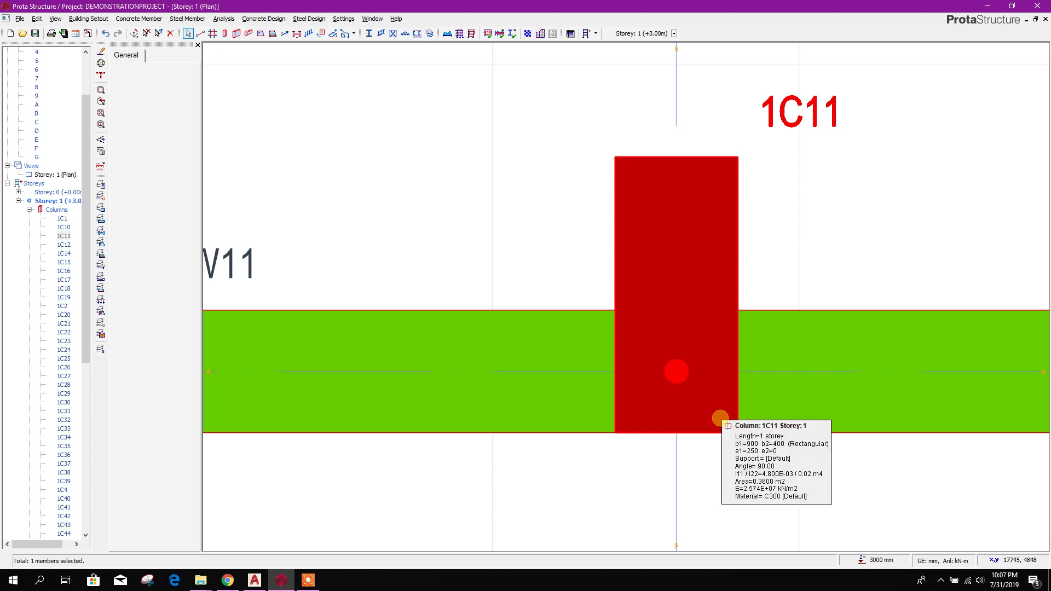
{"action": "key", "text": "Escape"}
{"action": "scroll", "coordinate": [721, 418], "scroll_direction": "down", "scroll_amount": 3}
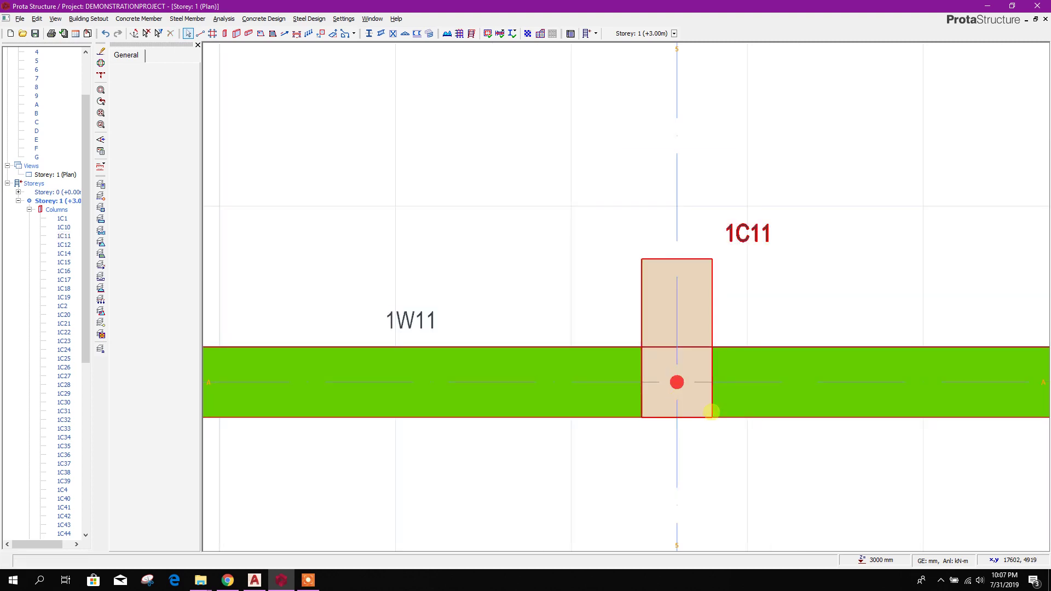
{"action": "scroll", "coordinate": [723, 419], "scroll_direction": "down", "scroll_amount": 3}
{"action": "scroll", "coordinate": [697, 437], "scroll_direction": "up", "scroll_amount": 5}
{"action": "left_click", "coordinate": [683, 369]}
{"action": "scroll", "coordinate": [691, 376], "scroll_direction": "up", "scroll_amount": 3}
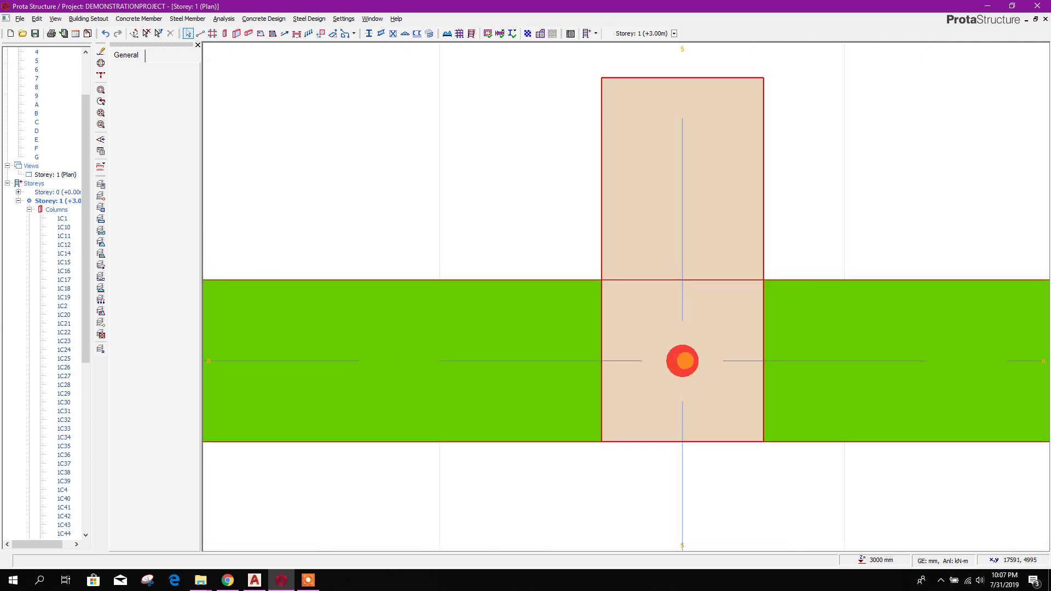
{"action": "scroll", "coordinate": [684, 367], "scroll_direction": "down", "scroll_amount": 3}
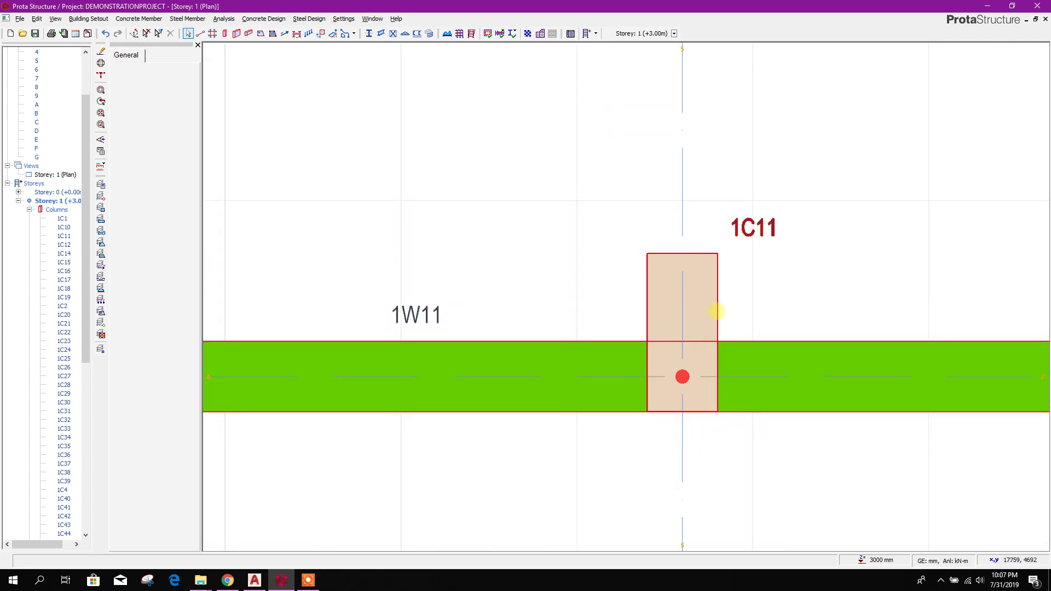
{"action": "scroll", "coordinate": [698, 389], "scroll_direction": "down", "scroll_amount": 3}
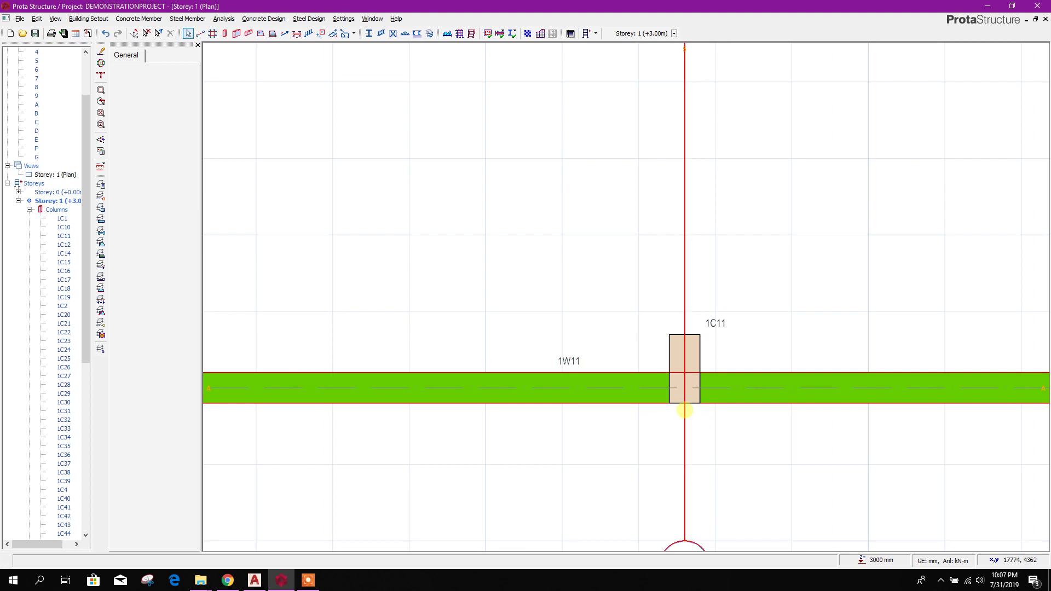
- Examine how the wall ends meet the corner columns at A-4 and A-6
{"action": "scroll", "coordinate": [684, 388], "scroll_direction": "up", "scroll_amount": 3}
{"action": "mouse_move", "coordinate": [701, 352]}
{"action": "scroll", "coordinate": [690, 392], "scroll_direction": "down", "scroll_amount": 5}
{"action": "scroll", "coordinate": [599, 418], "scroll_direction": "up", "scroll_amount": 4}
{"action": "scroll", "coordinate": [504, 392], "scroll_direction": "up", "scroll_amount": 2}
{"action": "scroll", "coordinate": [497, 353], "scroll_direction": "down", "scroll_amount": 4}
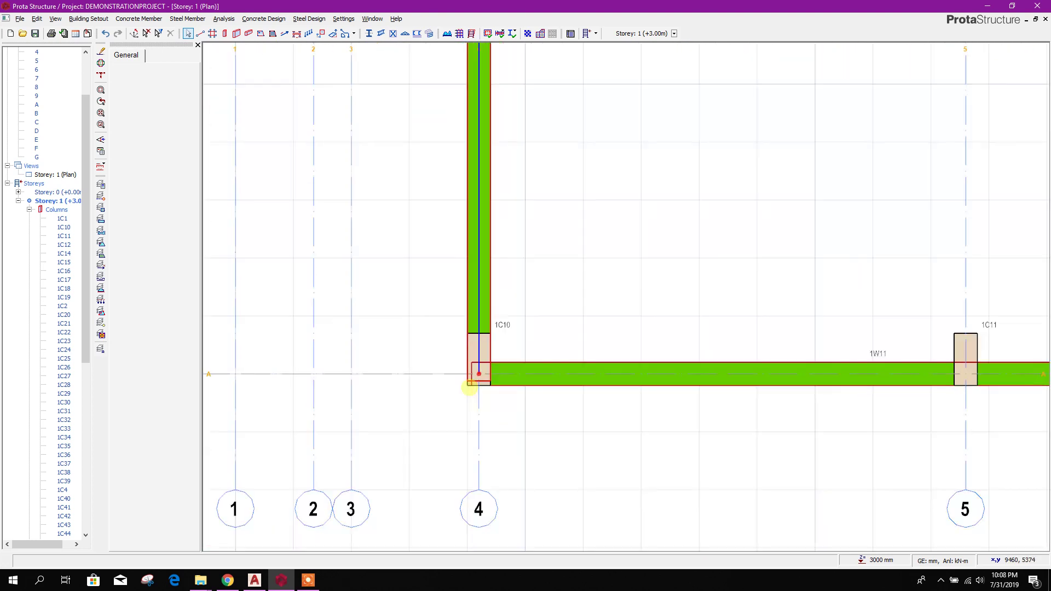
{"action": "scroll", "coordinate": [855, 449], "scroll_direction": "up", "scroll_amount": 5}
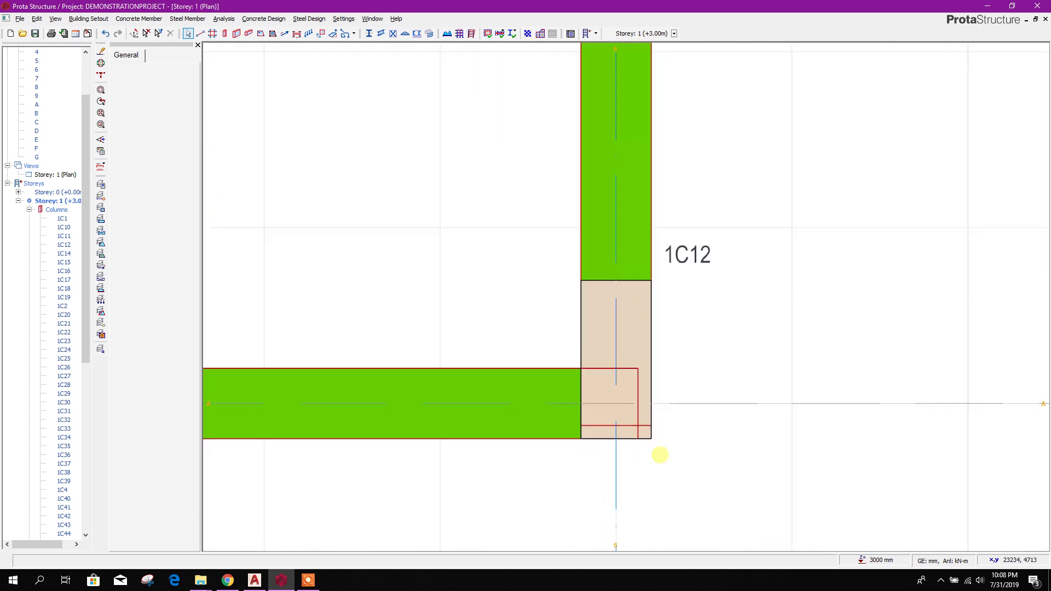
{"action": "scroll", "coordinate": [651, 455], "scroll_direction": "down", "scroll_amount": 5}
{"action": "scroll", "coordinate": [706, 378], "scroll_direction": "up", "scroll_amount": 2}
- Insert a 300 mm thick wall with zero eccentricity along axis G between axes 6 and 7, dividing the shaft
{"action": "middle_click_drag", "start_coordinate": [730, 274], "coordinate": [589, 312]}
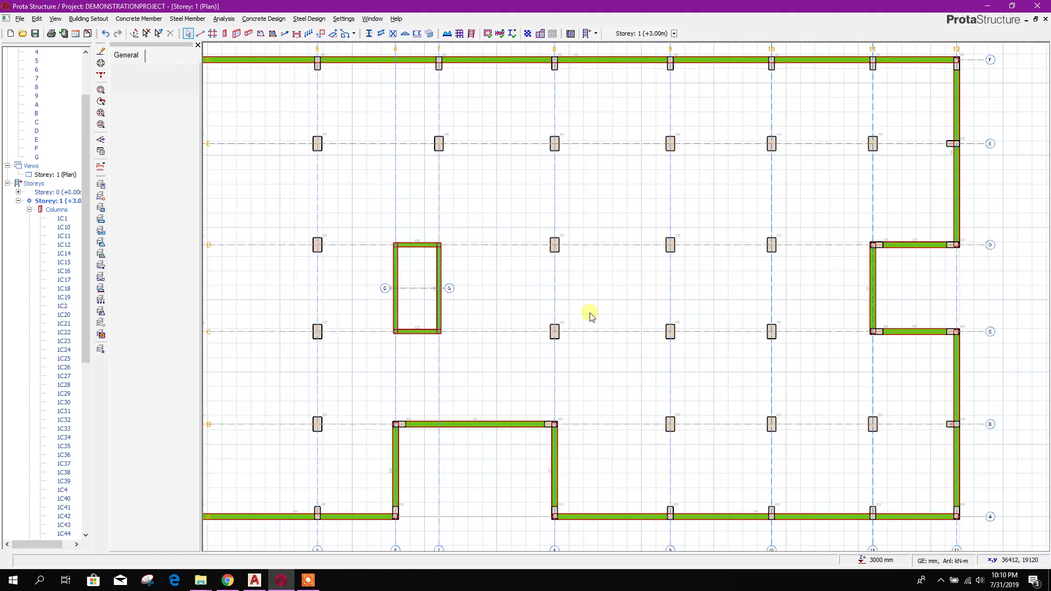
{"action": "middle_click_drag", "start_coordinate": [388, 323], "coordinate": [622, 321]}
{"action": "scroll", "coordinate": [622, 304], "scroll_direction": "up", "scroll_amount": 2}
{"action": "middle_click_drag", "start_coordinate": [672, 281], "coordinate": [560, 305]}
{"action": "scroll", "coordinate": [816, 230], "scroll_direction": "up", "scroll_amount": 1}
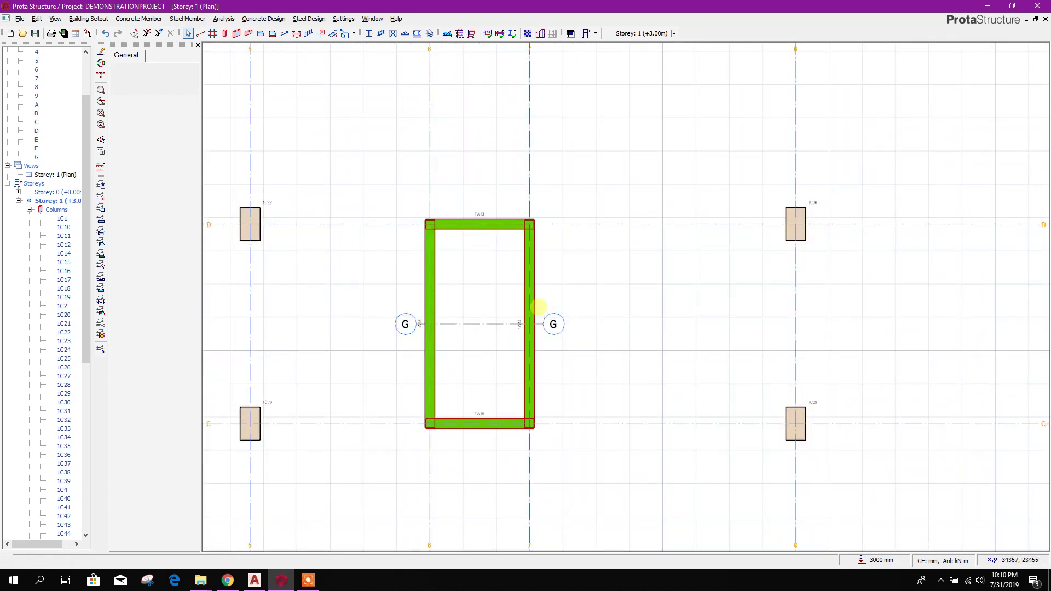
{"action": "scroll", "coordinate": [449, 329], "scroll_direction": "up", "scroll_amount": 2}
{"action": "left_click", "coordinate": [237, 33]}
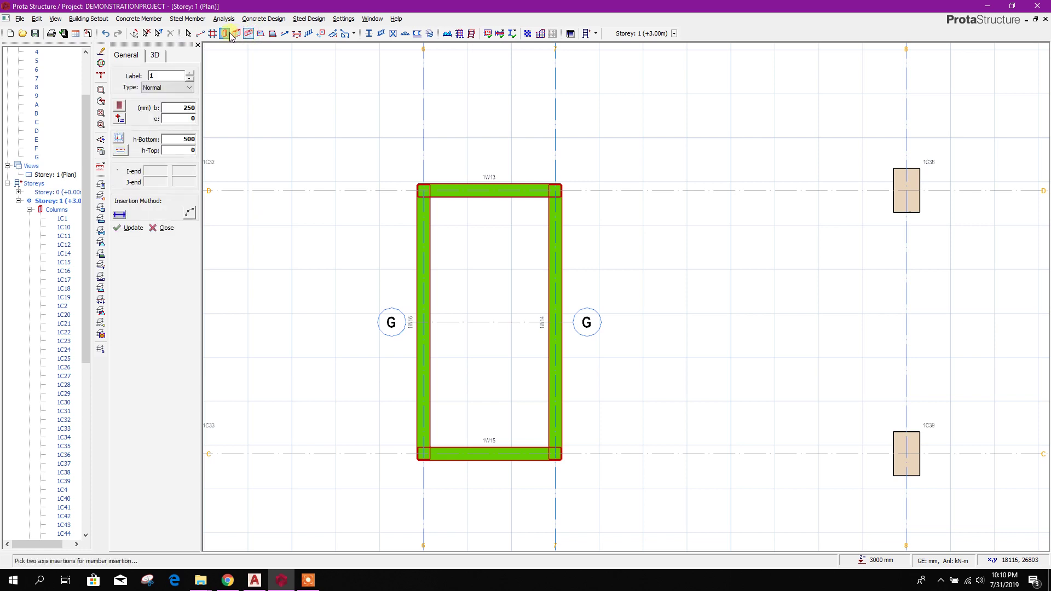
{"action": "left_click", "coordinate": [423, 322]}
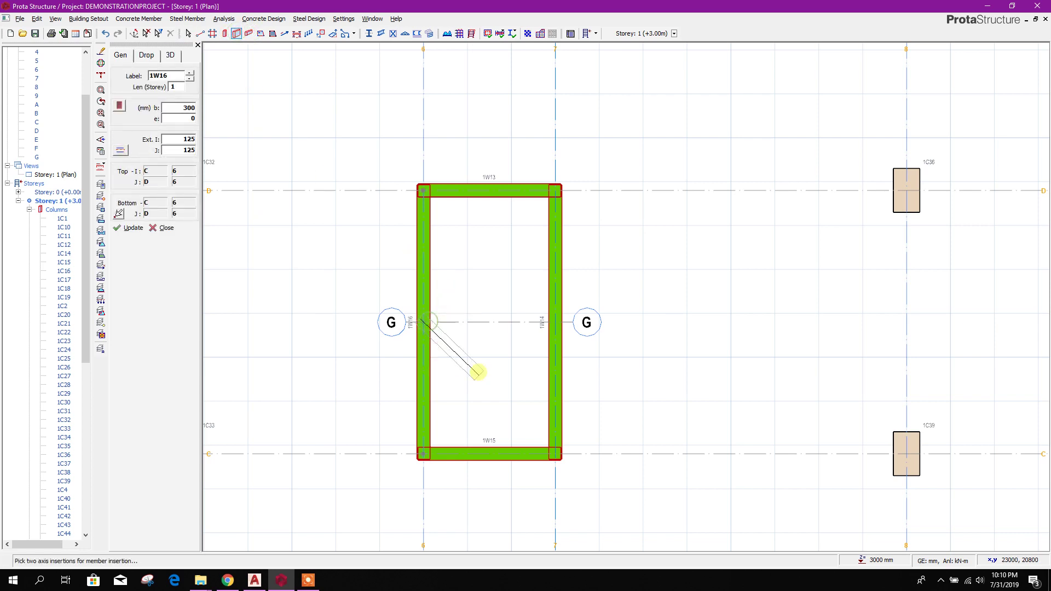
{"action": "left_click", "coordinate": [555, 323]}
{"action": "right_click", "coordinate": [501, 359]}
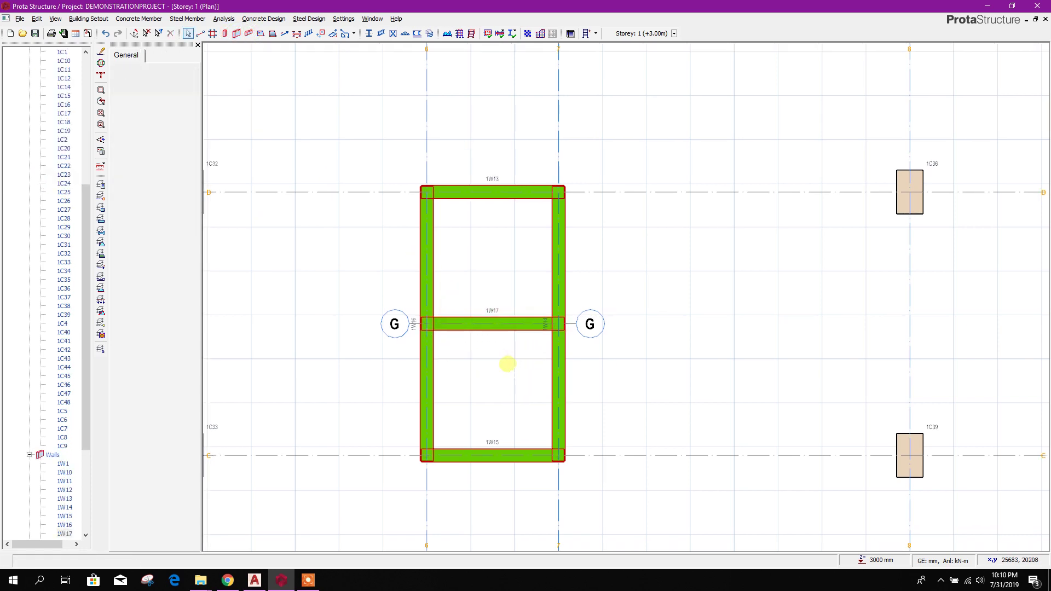
{"action": "scroll", "coordinate": [480, 349], "scroll_direction": "down", "scroll_amount": 3}
{"action": "scroll", "coordinate": [504, 342], "scroll_direction": "up", "scroll_amount": 2}
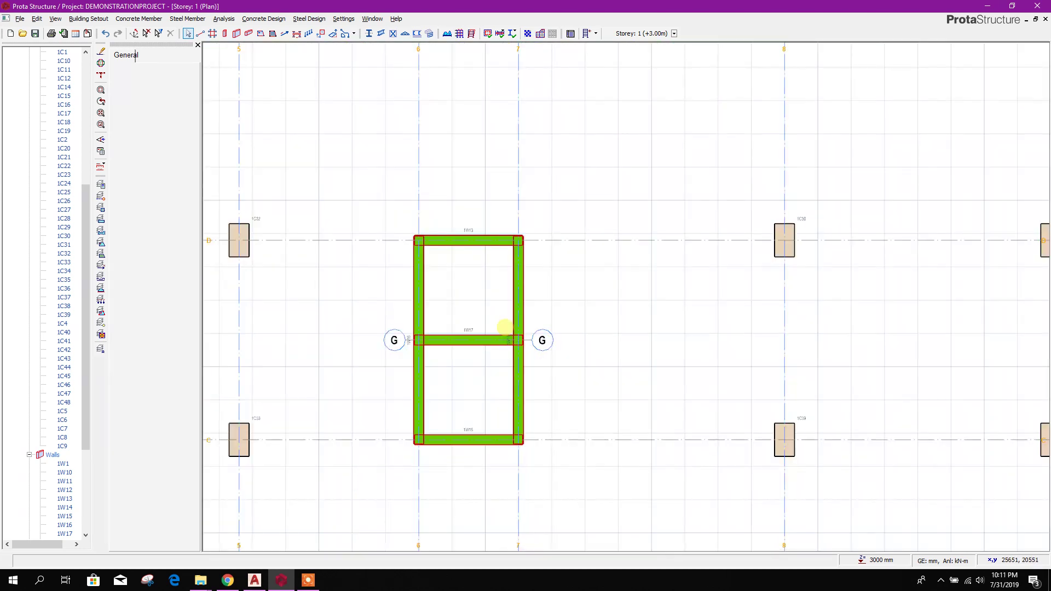
{"action": "scroll", "coordinate": [472, 281], "scroll_direction": "up", "scroll_amount": 1}
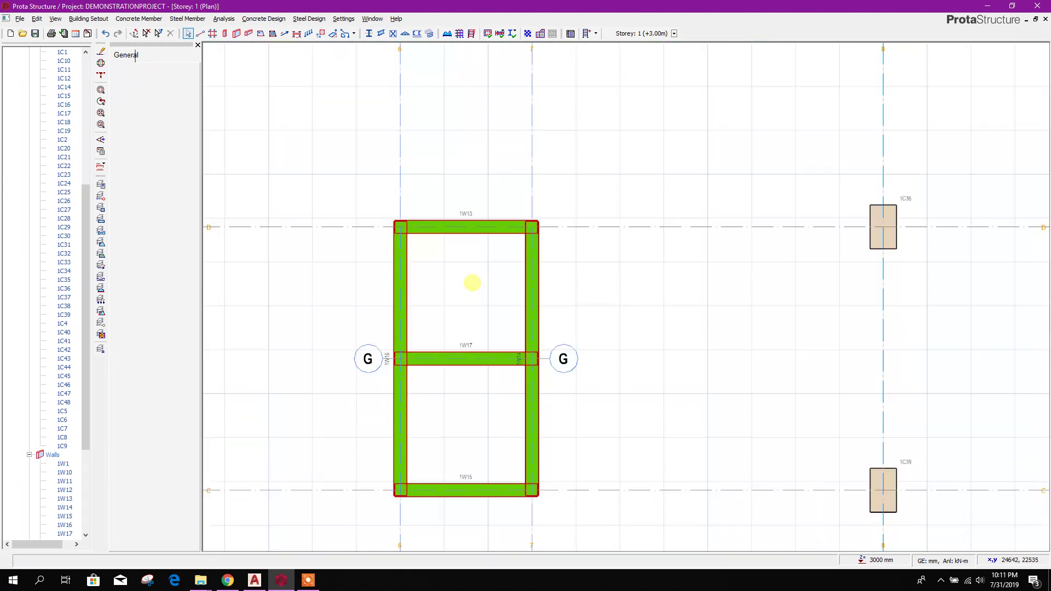
{"action": "scroll", "coordinate": [476, 371], "scroll_direction": "down", "scroll_amount": 1}
{"action": "left_click", "coordinate": [502, 399]}
{"action": "scroll", "coordinate": [520, 416], "scroll_direction": "down", "scroll_amount": 4}
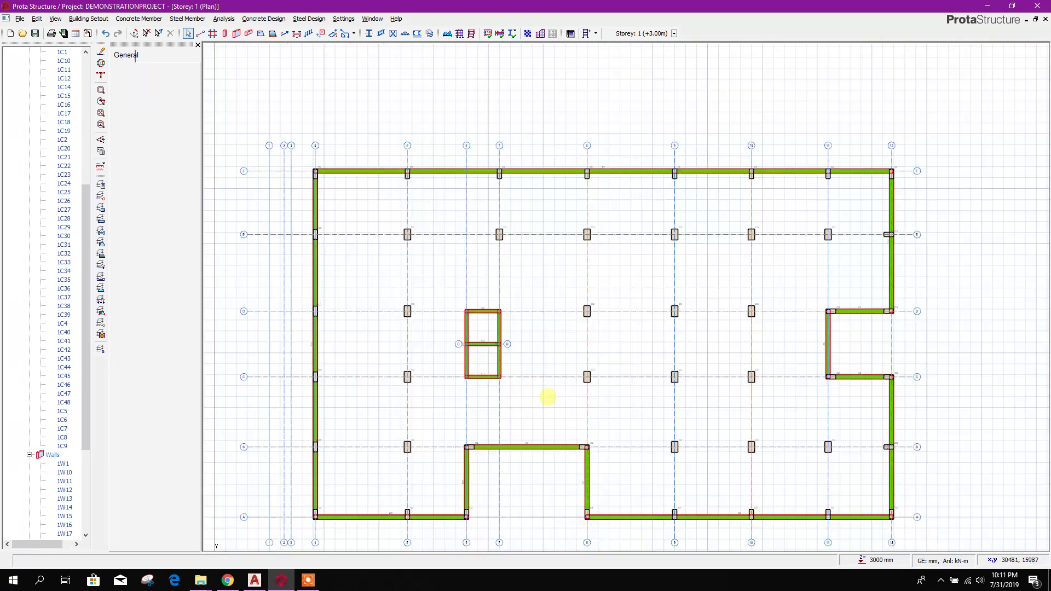
- Open the column at D-8 in the Polyline Column Editor
{"action": "scroll", "coordinate": [617, 278], "scroll_direction": "up", "scroll_amount": 5}
{"action": "mouse_move", "coordinate": [611, 278]}
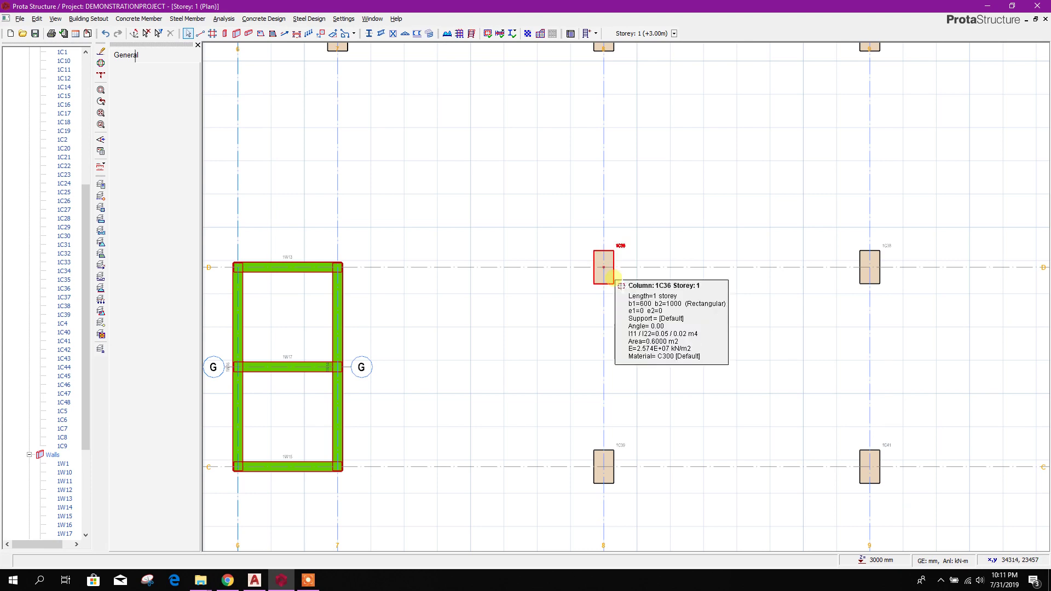
{"action": "middle_click_drag", "start_coordinate": [610, 280], "coordinate": [639, 267]}
{"action": "left_click", "coordinate": [639, 268]}
{"action": "right_click", "coordinate": [640, 268]}
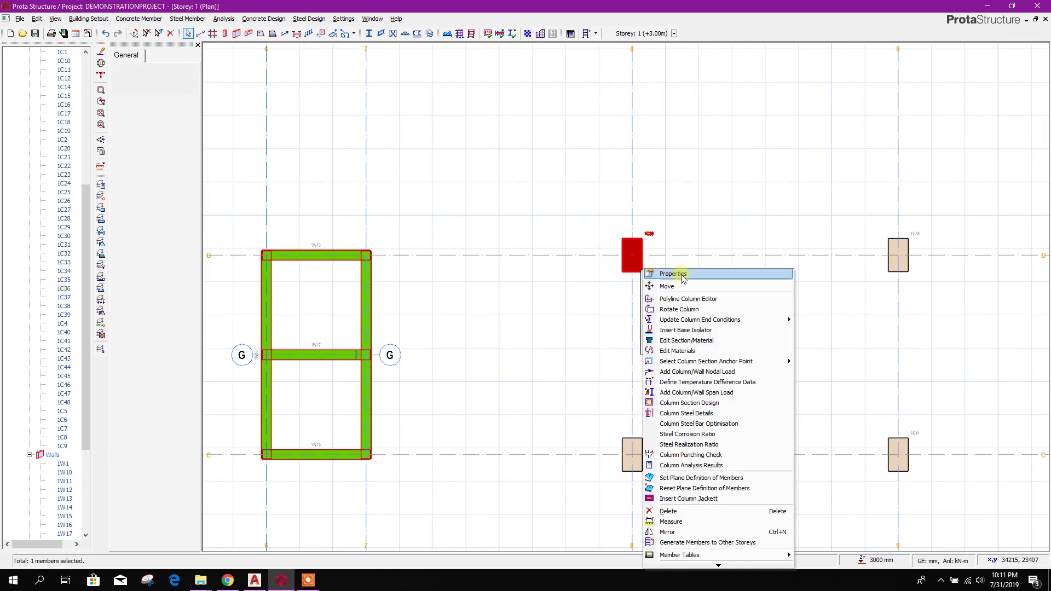
{"action": "left_click", "coordinate": [710, 302]}
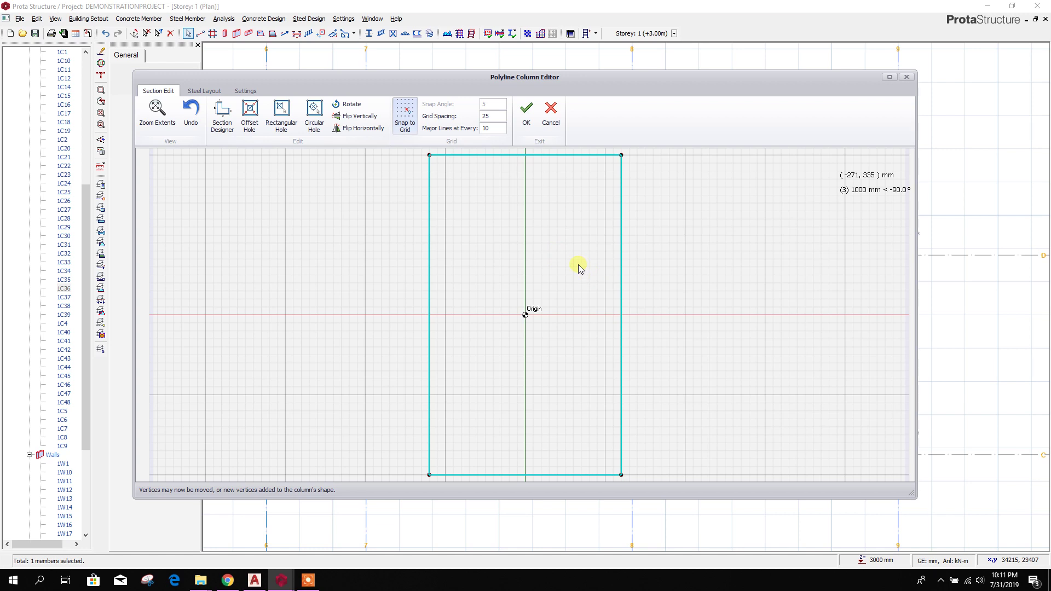
- Reshape the rectangular column section into an octagon by adding vertices at (500, 250), (500, -250), (-500, 250) and (-500, -250) mm
{"action": "left_click_drag", "start_coordinate": [622, 235], "coordinate": [684, 235]}
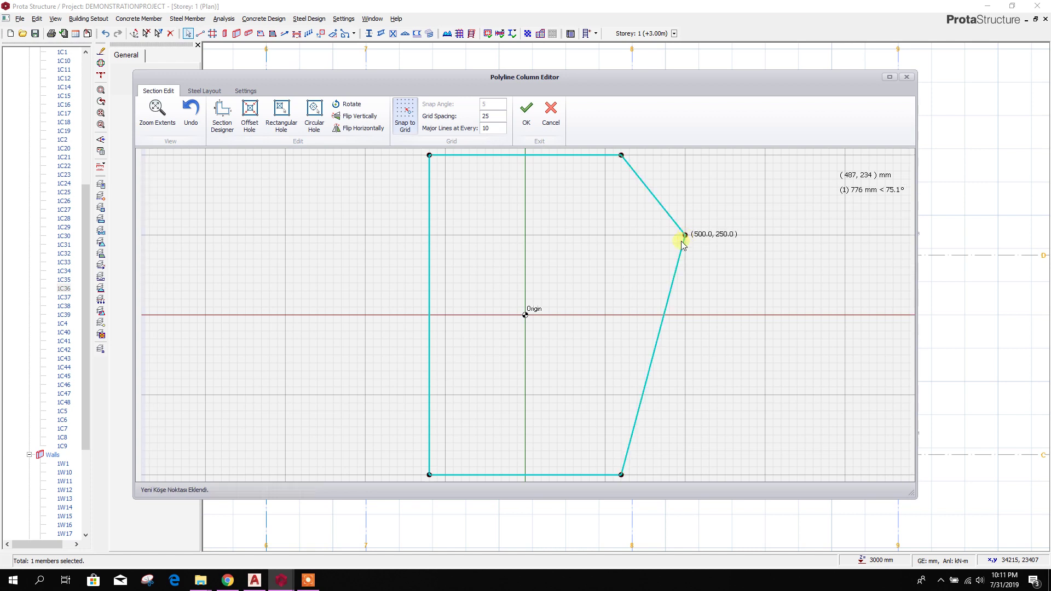
{"action": "left_click_drag", "start_coordinate": [643, 402], "coordinate": [685, 394]}
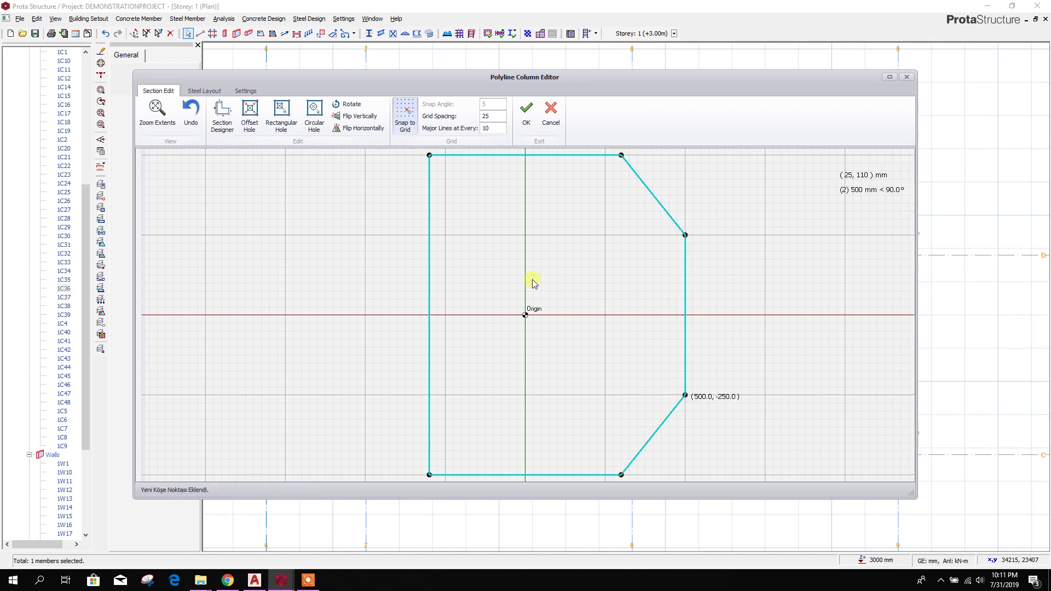
{"action": "left_click_drag", "start_coordinate": [429, 239], "coordinate": [366, 235]}
{"action": "left_click_drag", "start_coordinate": [404, 388], "coordinate": [365, 395]}
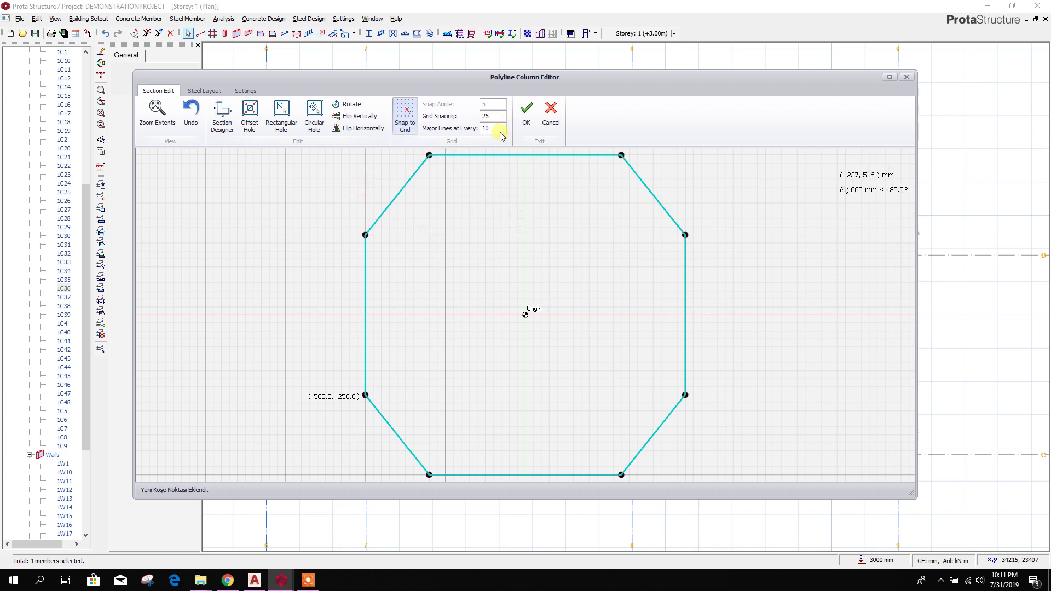
- Inspect the coordinates, distances and angles of the octagon's upper-left side vertex in its vertex information
{"action": "right_click", "coordinate": [366, 235]}
{"action": "left_click", "coordinate": [408, 256]}
{"action": "double_click", "coordinate": [493, 255]}
{"action": "double_click", "coordinate": [480, 270]}
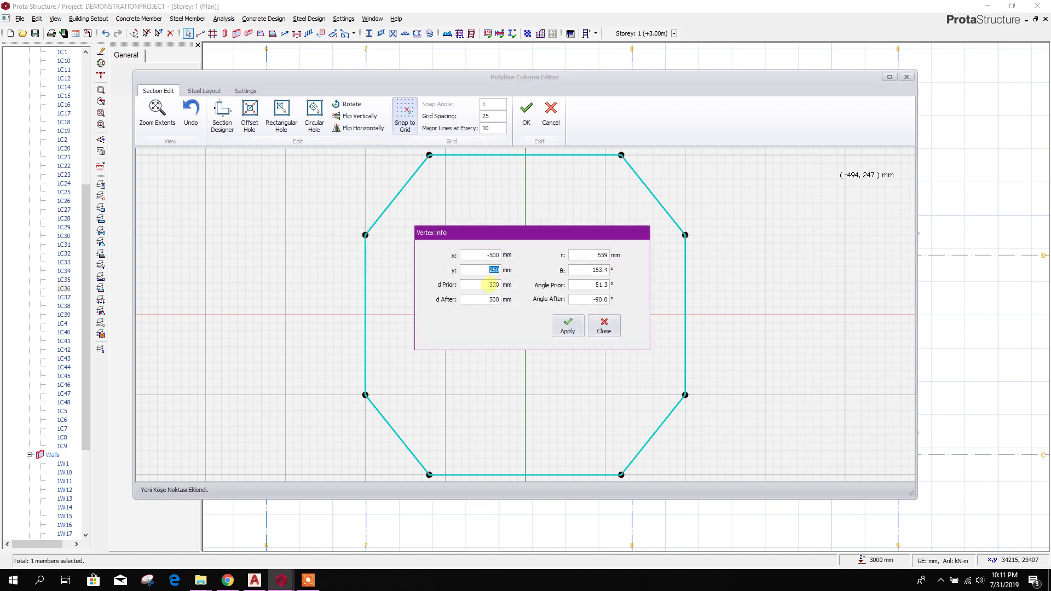
{"action": "left_click", "coordinate": [492, 256]}
{"action": "left_click", "coordinate": [570, 327]}
{"action": "left_click", "coordinate": [568, 325]}
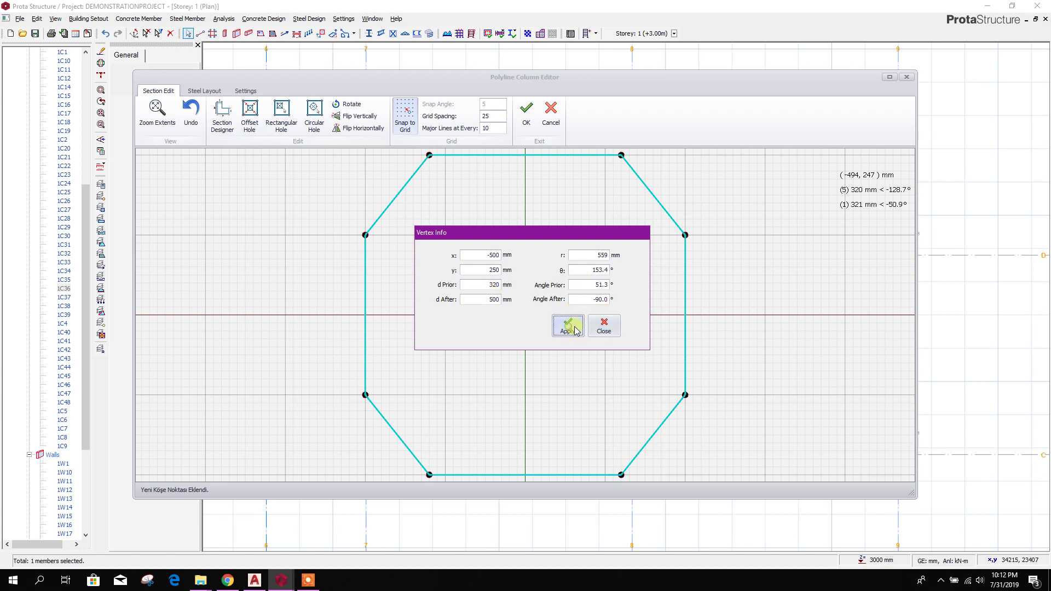
{"action": "left_click", "coordinate": [604, 327]}
- Reinforce the octagonal section with 16 mm bars at all corners and a closed perimeter link using automatic containment
{"action": "middle_click_drag", "start_coordinate": [603, 310], "coordinate": [582, 314]}
{"action": "scroll", "coordinate": [582, 313], "scroll_direction": "down", "scroll_amount": 1}
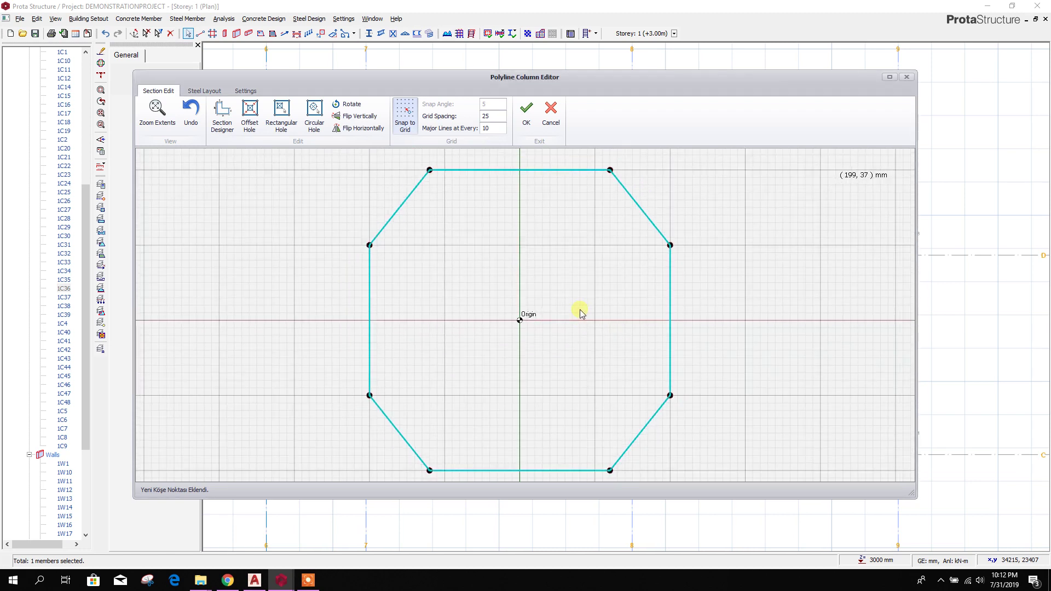
{"action": "scroll", "coordinate": [613, 325], "scroll_direction": "up", "scroll_amount": 1}
{"action": "scroll", "coordinate": [612, 328], "scroll_direction": "down", "scroll_amount": 1}
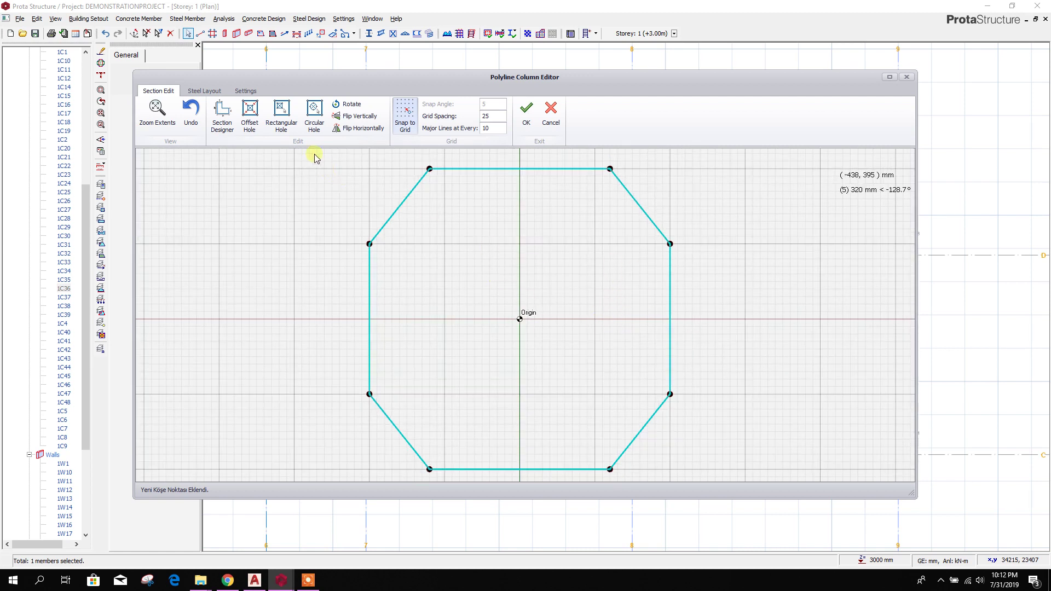
{"action": "left_click", "coordinate": [206, 91]}
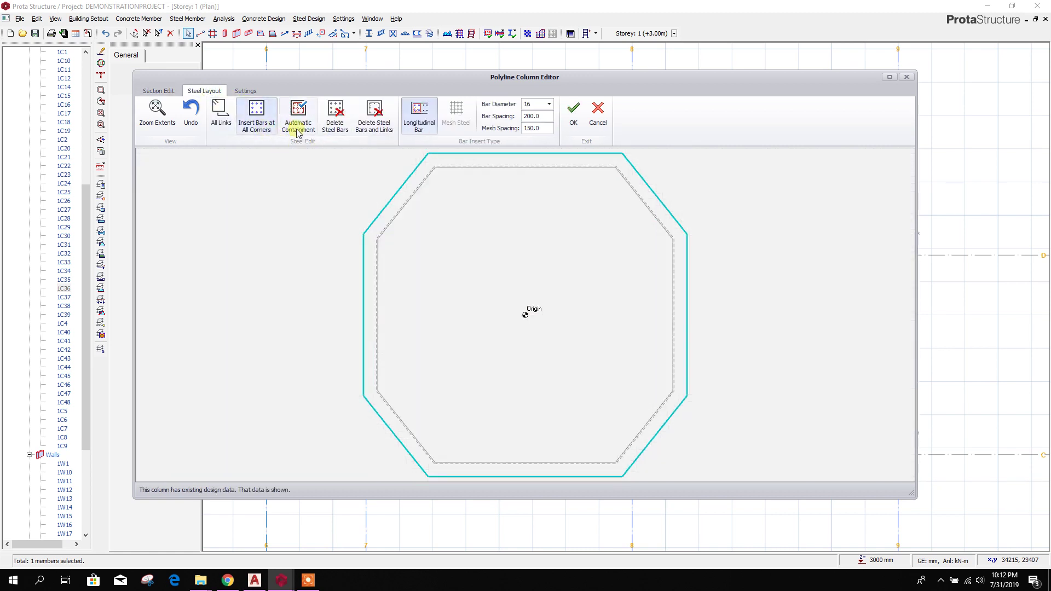
{"action": "left_click", "coordinate": [313, 130]}
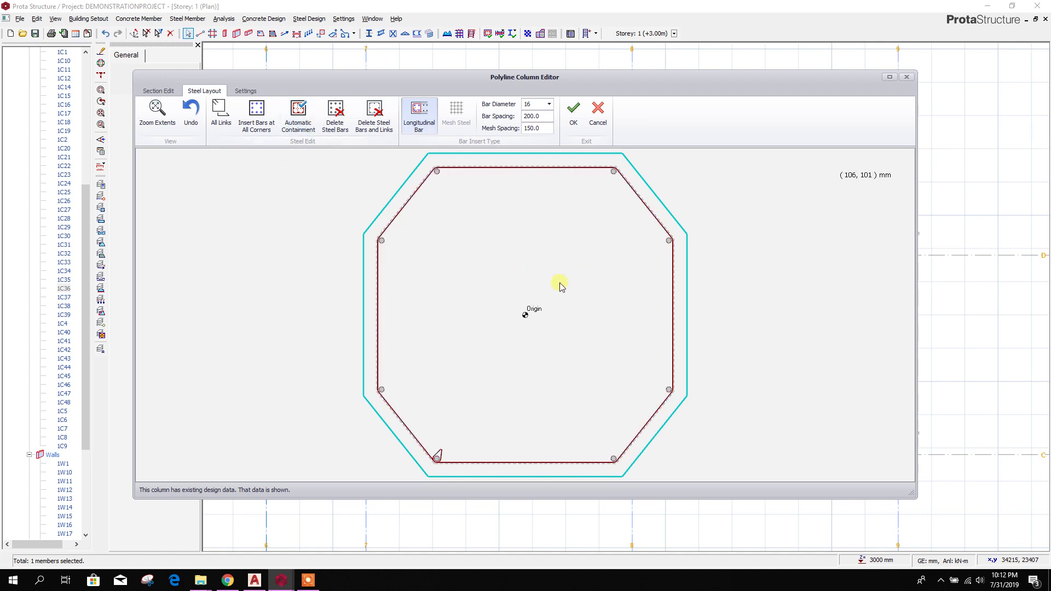
{"action": "left_click", "coordinate": [382, 241]}
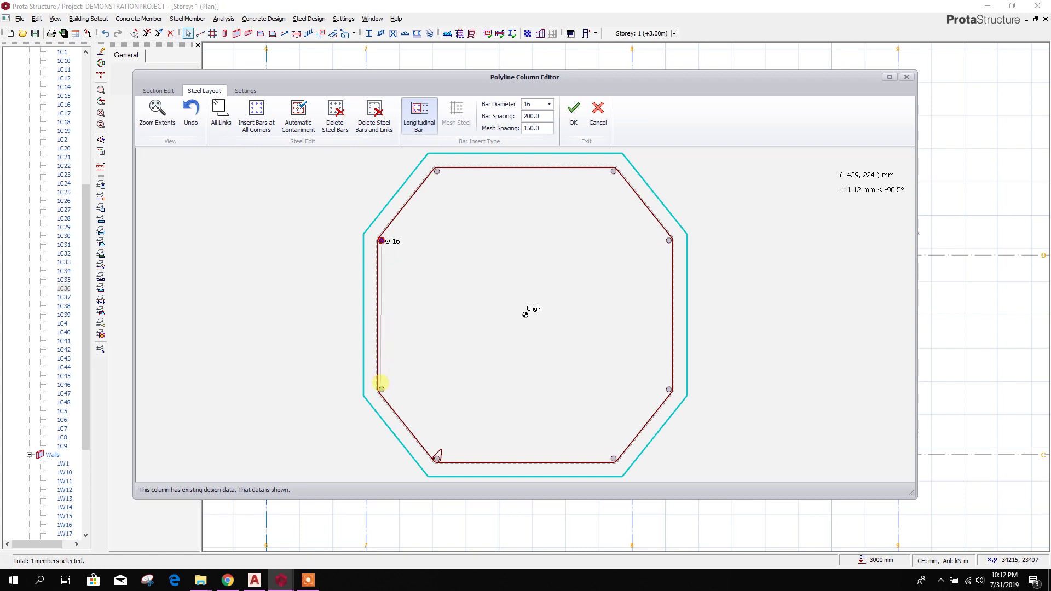
{"action": "left_click", "coordinate": [669, 242]}
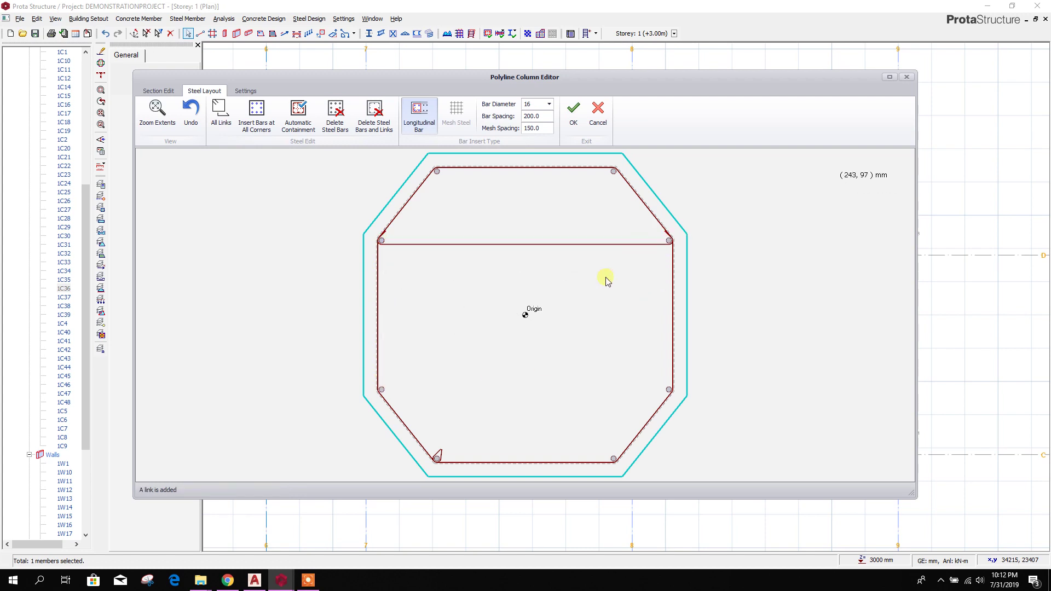
{"action": "left_click", "coordinate": [382, 389]}
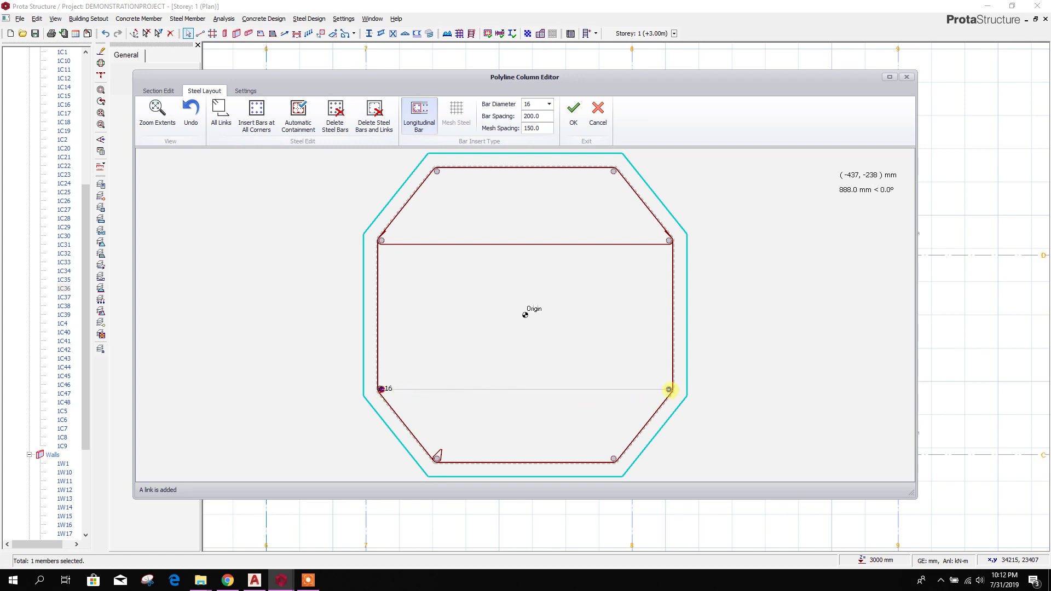
{"action": "left_click", "coordinate": [195, 114]}
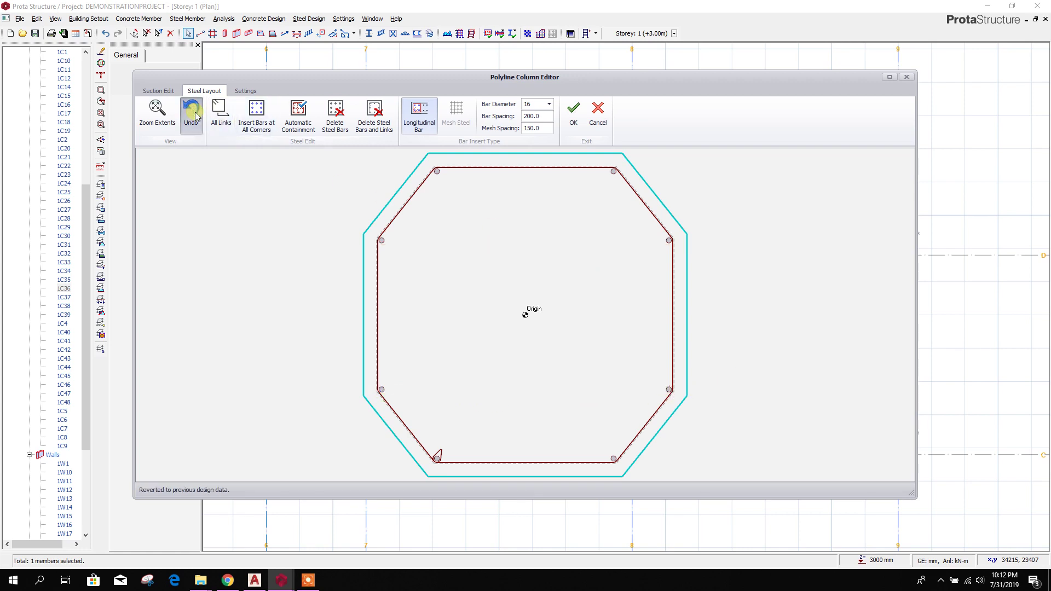
- Add two horizontal and two vertical cross links between the opposite corner bars of the octagonal section
{"action": "left_click", "coordinate": [669, 240]}
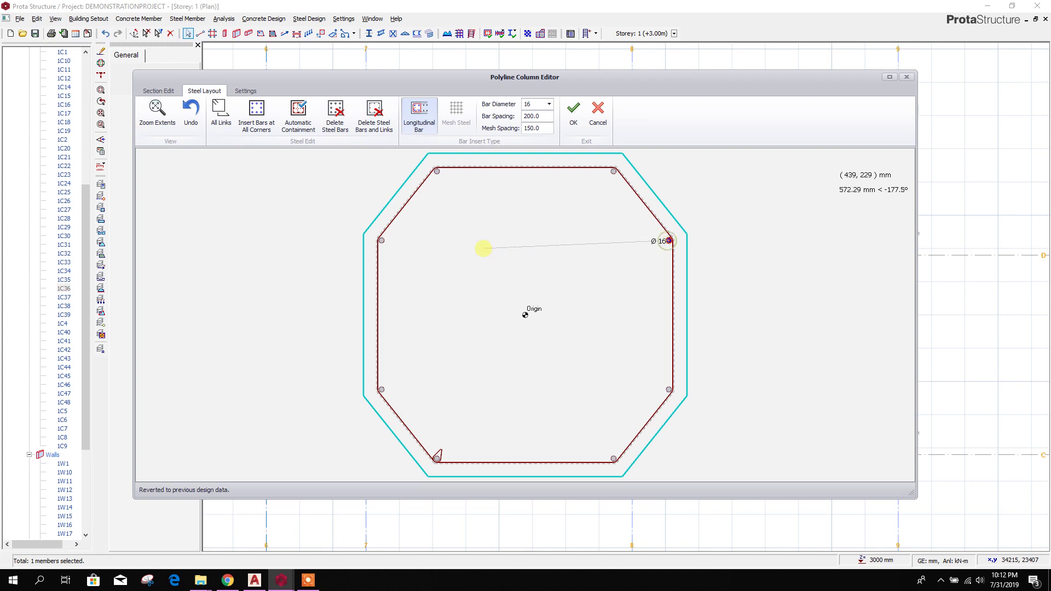
{"action": "left_click", "coordinate": [382, 240]}
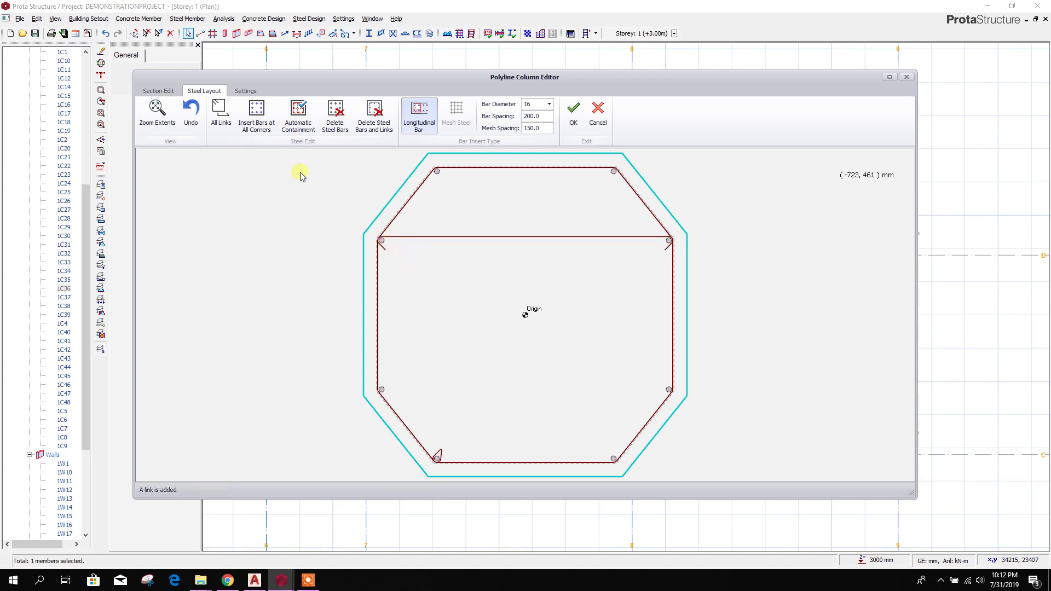
{"action": "left_click", "coordinate": [381, 390]}
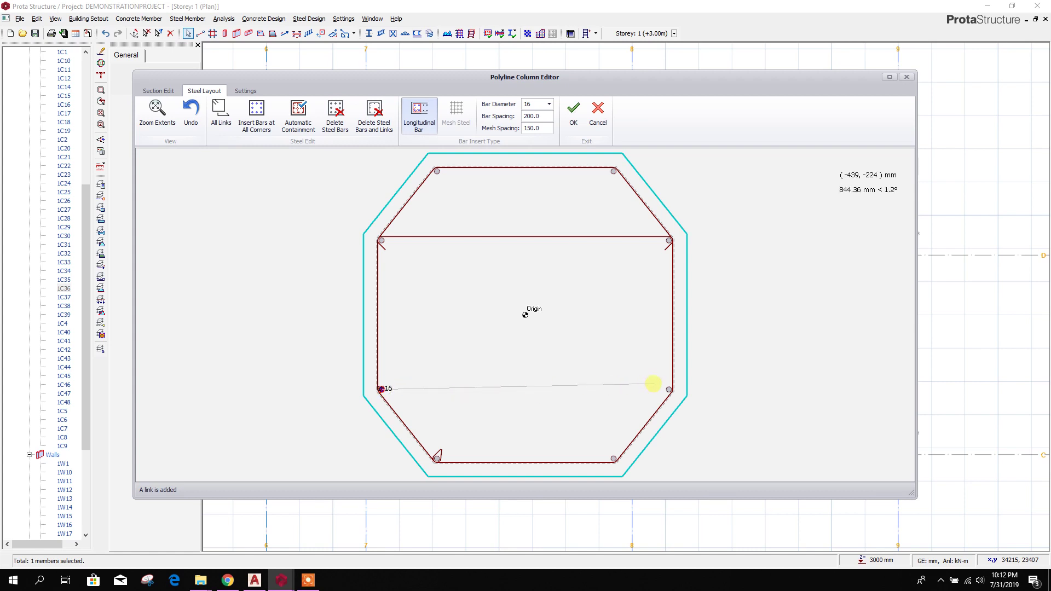
{"action": "left_click", "coordinate": [669, 389]}
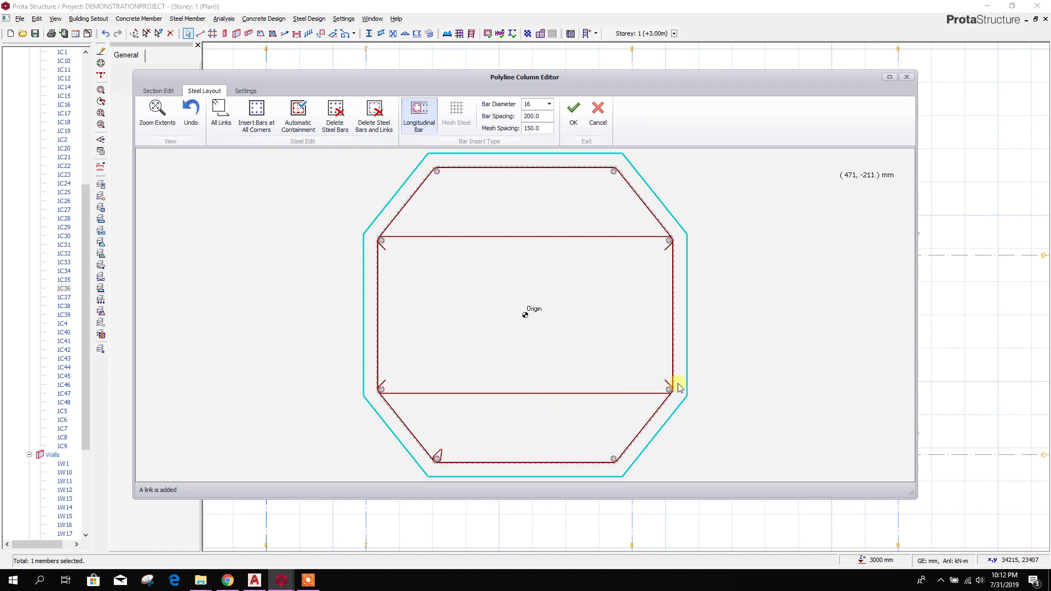
{"action": "left_click", "coordinate": [437, 172]}
{"action": "left_click", "coordinate": [437, 458]}
{"action": "left_click", "coordinate": [614, 458]}
{"action": "left_click", "coordinate": [612, 171]}
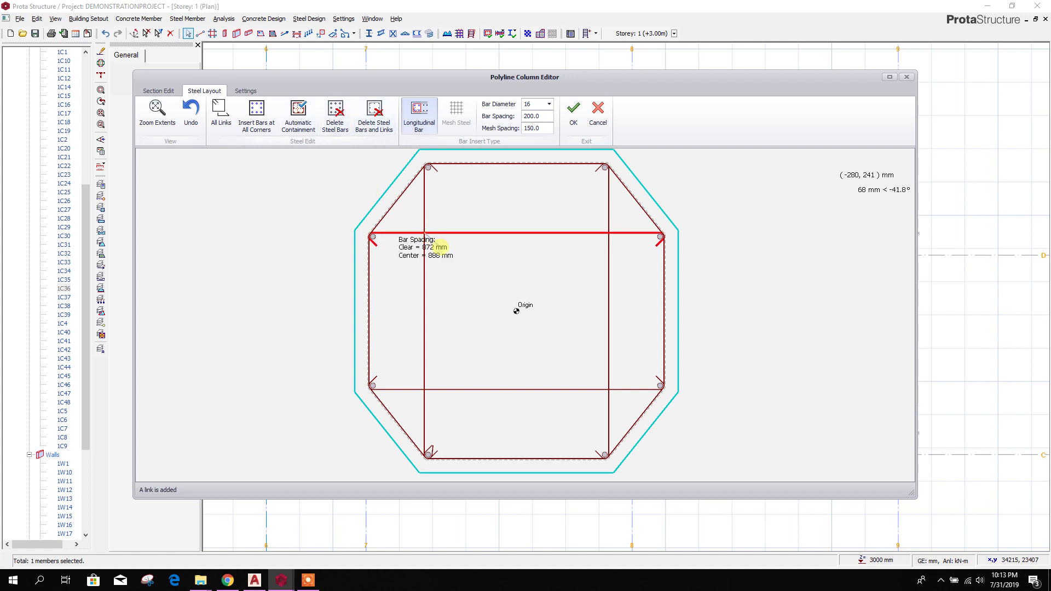
- Insert 16 mm longitudinal bars at the four intersections of the horizontal and vertical cross links
{"action": "left_click", "coordinate": [428, 237]}
{"action": "left_click", "coordinate": [429, 386]}
{"action": "left_click", "coordinate": [605, 238]}
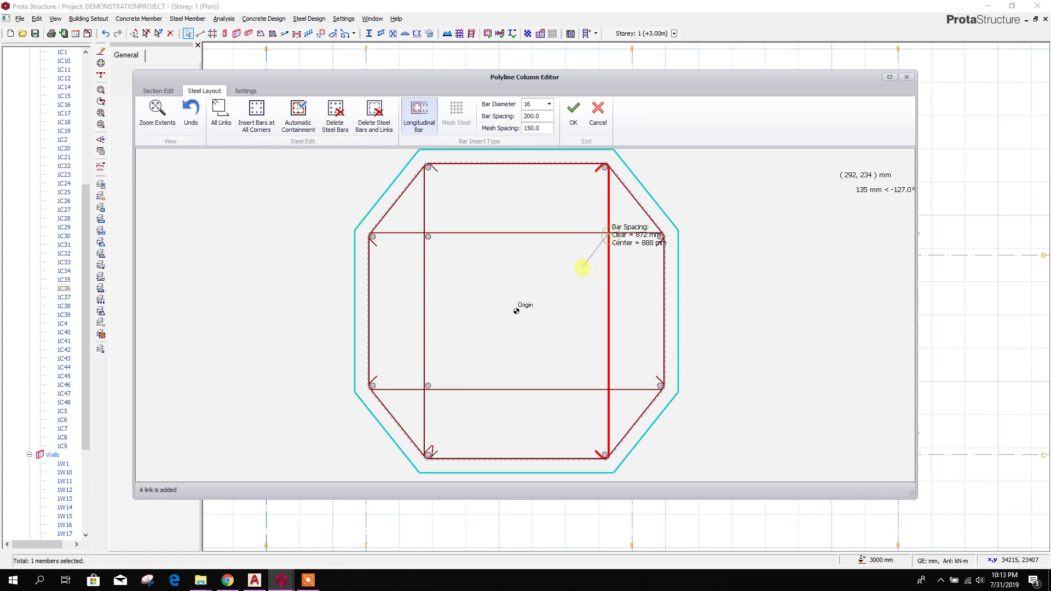
{"action": "left_click", "coordinate": [605, 387]}
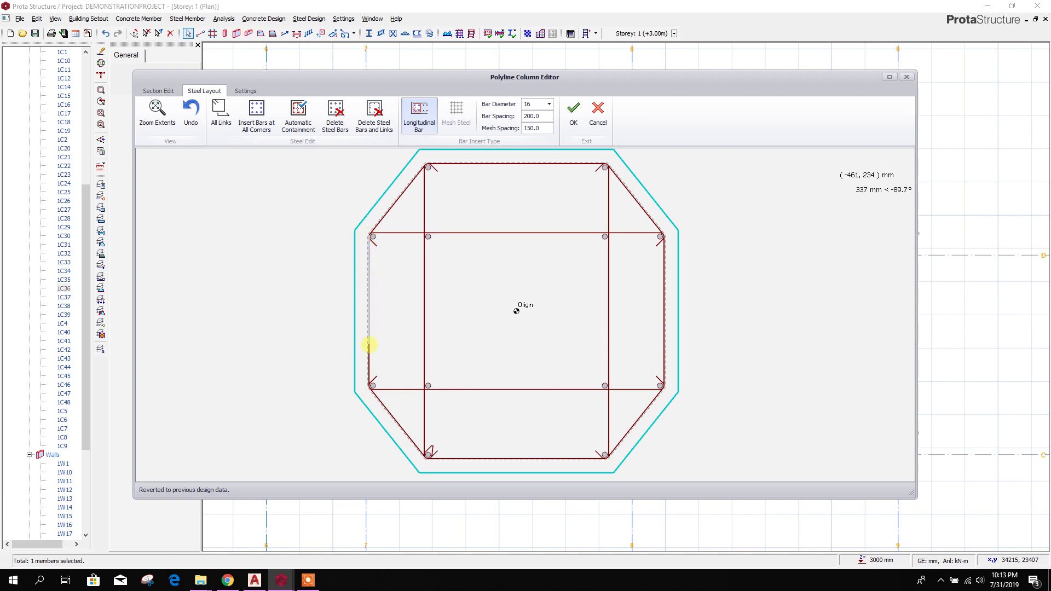
- Insert one 16 mm intermediate bar between the corners of the octagon's left vertical face
{"action": "left_click", "coordinate": [370, 386]}
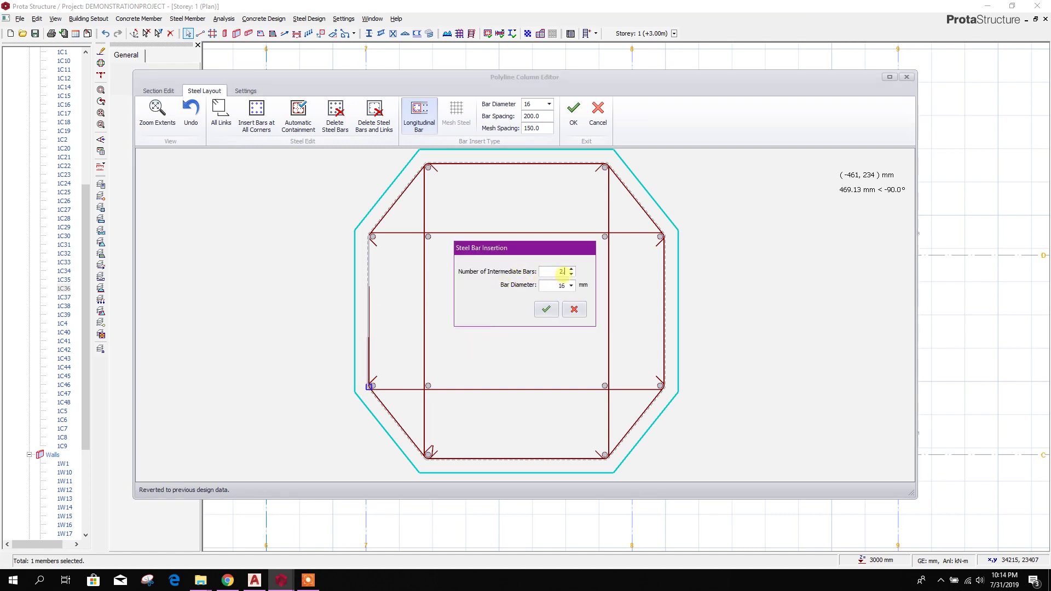
{"action": "double_click", "coordinate": [563, 272]}
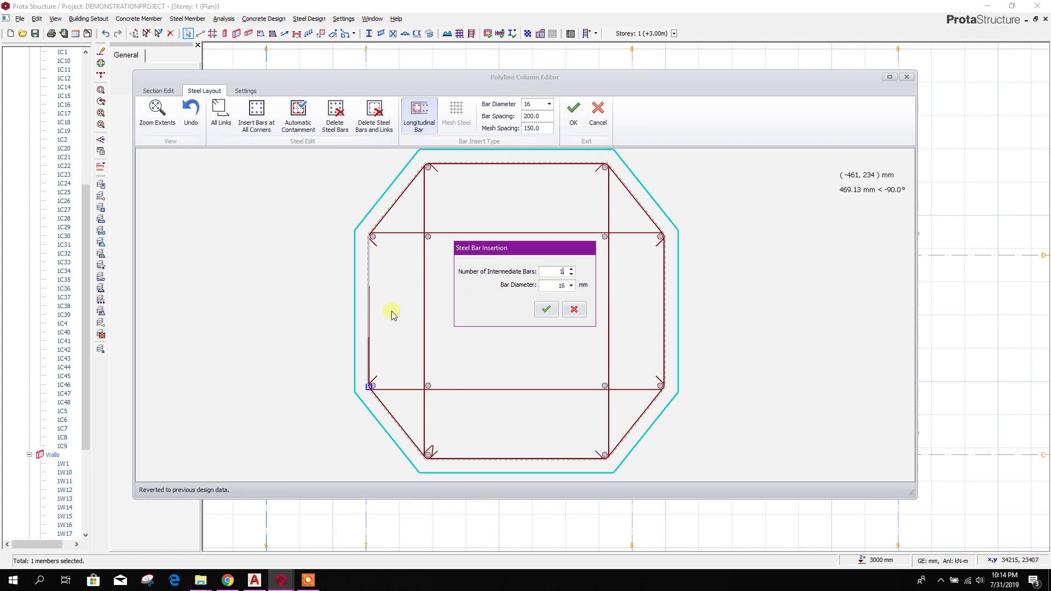
{"action": "left_click", "coordinate": [571, 286]}
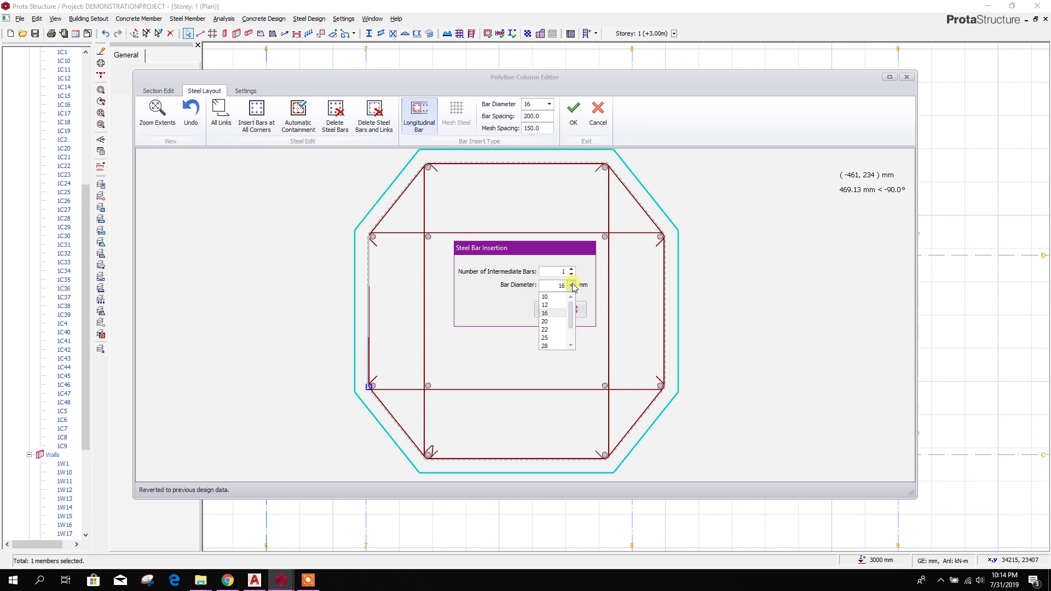
{"action": "left_click", "coordinate": [572, 286]}
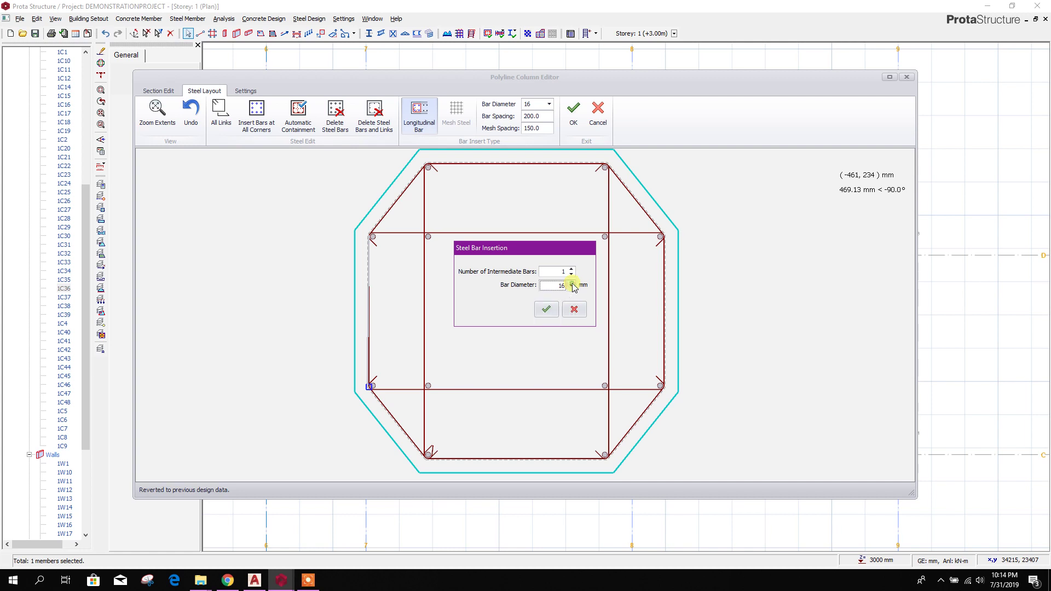
{"action": "left_click", "coordinate": [546, 310]}
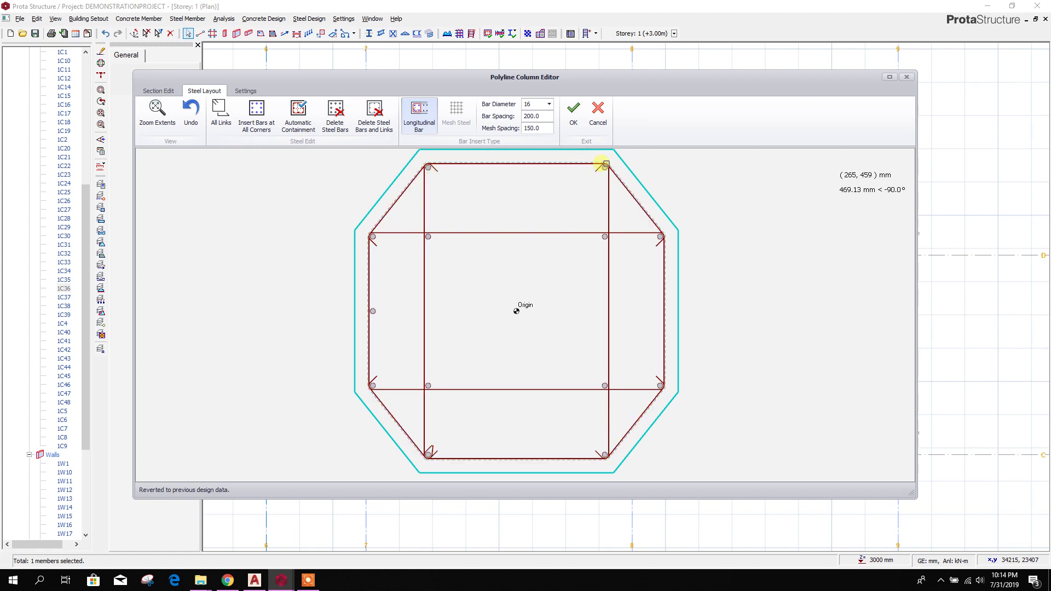
- Insert one 16 mm intermediate bar between the corners of the octagon's top face
{"action": "left_click", "coordinate": [428, 165]}
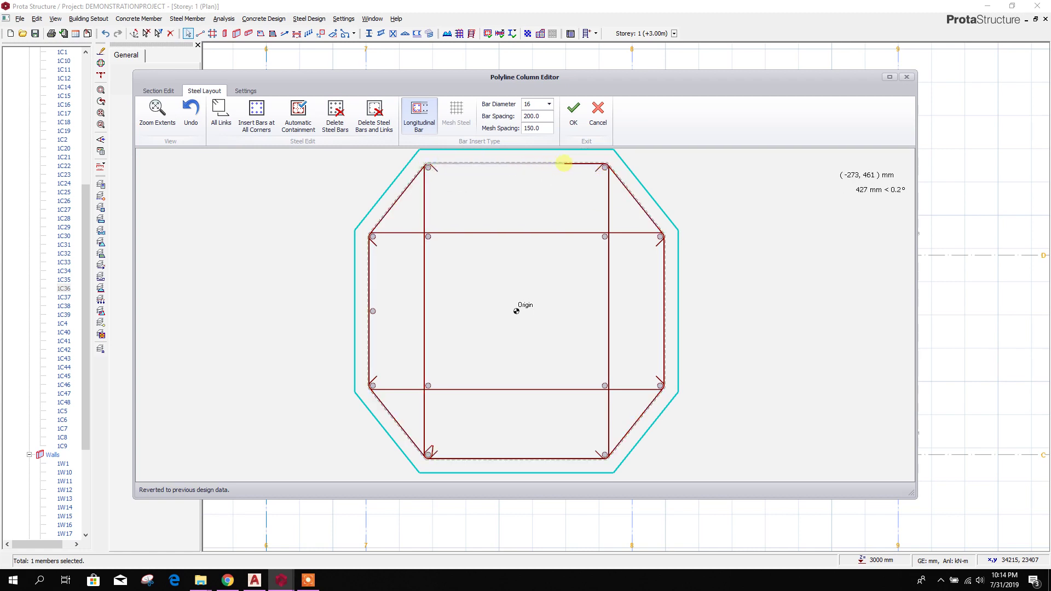
{"action": "left_click", "coordinate": [605, 165]}
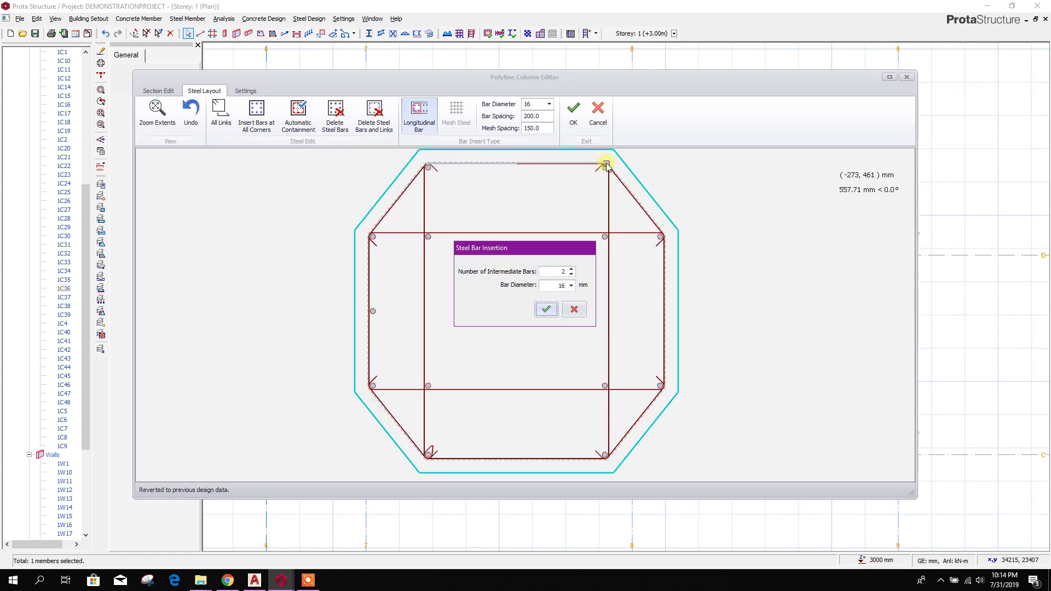
{"action": "left_click", "coordinate": [571, 275]}
{"action": "left_click", "coordinate": [546, 309]}
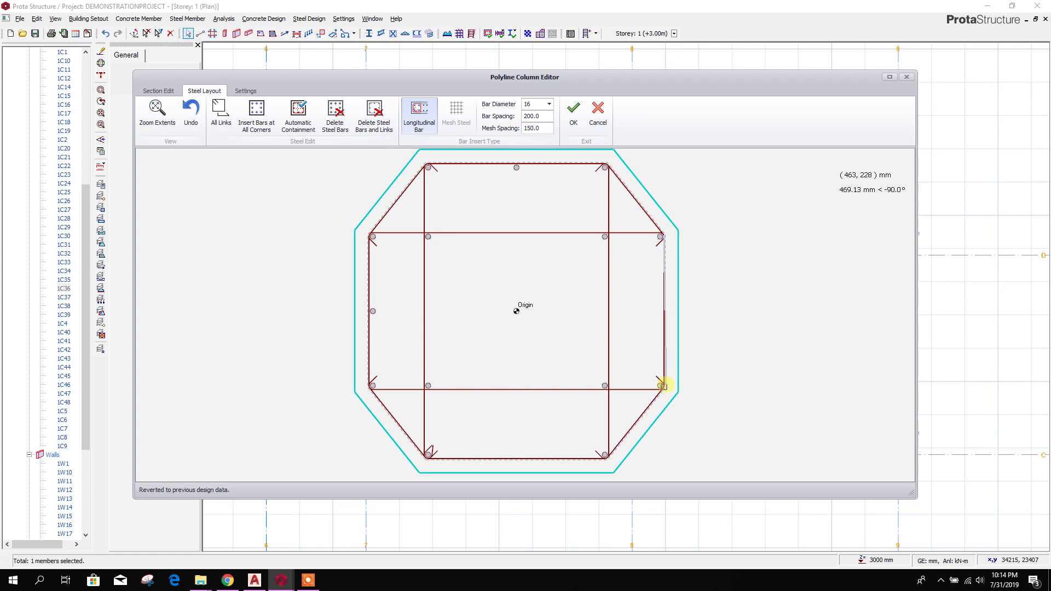
- Insert one 16 mm intermediate bar between the corners of the octagon's right vertical face
{"action": "left_click", "coordinate": [662, 385]}
{"action": "left_click", "coordinate": [545, 309]}
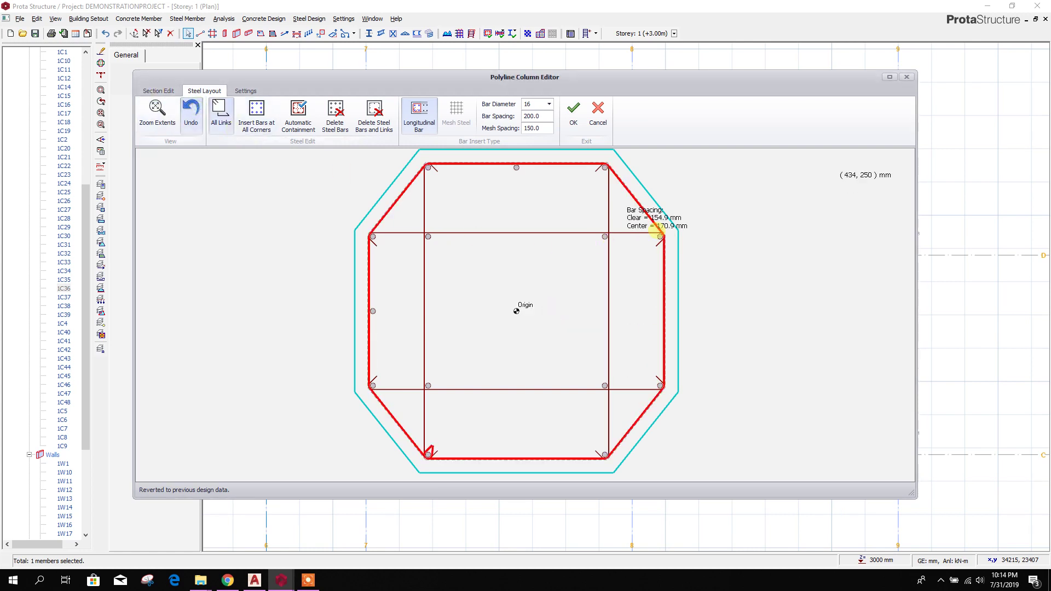
{"action": "left_click", "coordinate": [662, 236]}
{"action": "left_click", "coordinate": [663, 386]}
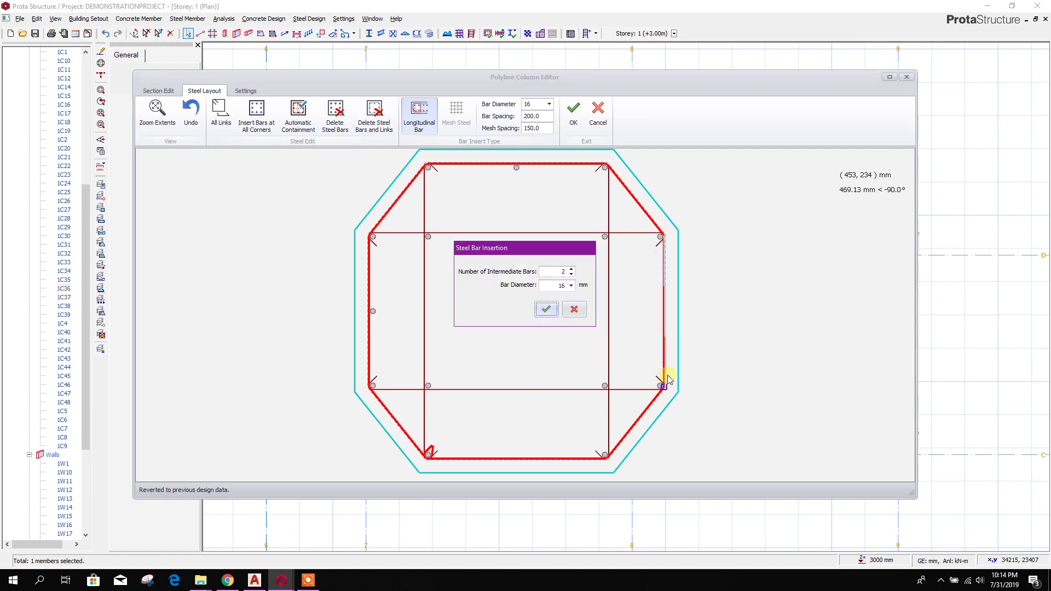
{"action": "left_click", "coordinate": [546, 309]}
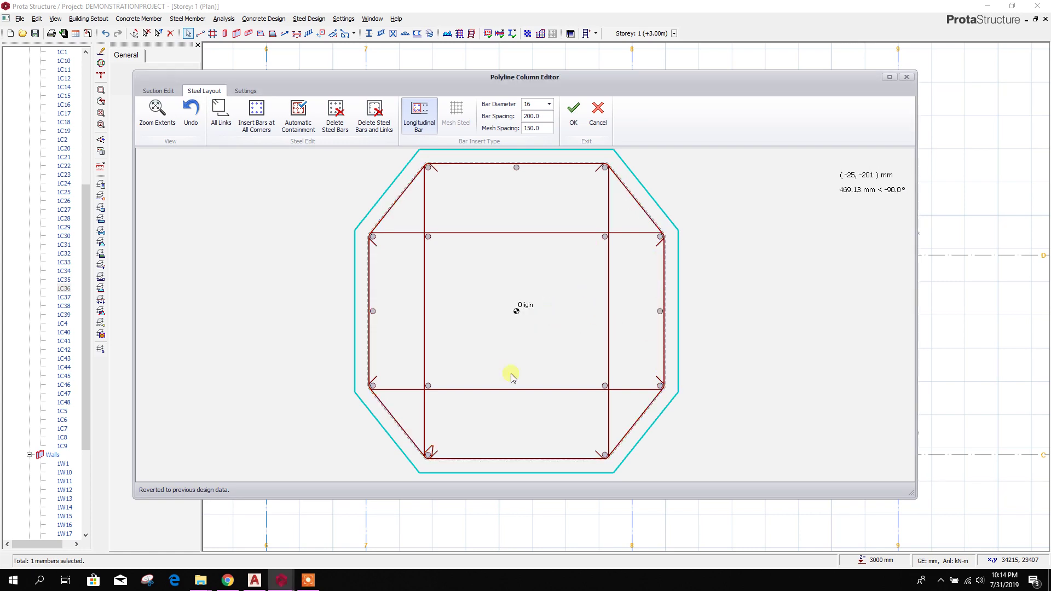
- Insert one 16 mm intermediate bar between the corners of the octagon's bottom face
{"action": "left_click", "coordinate": [429, 454]}
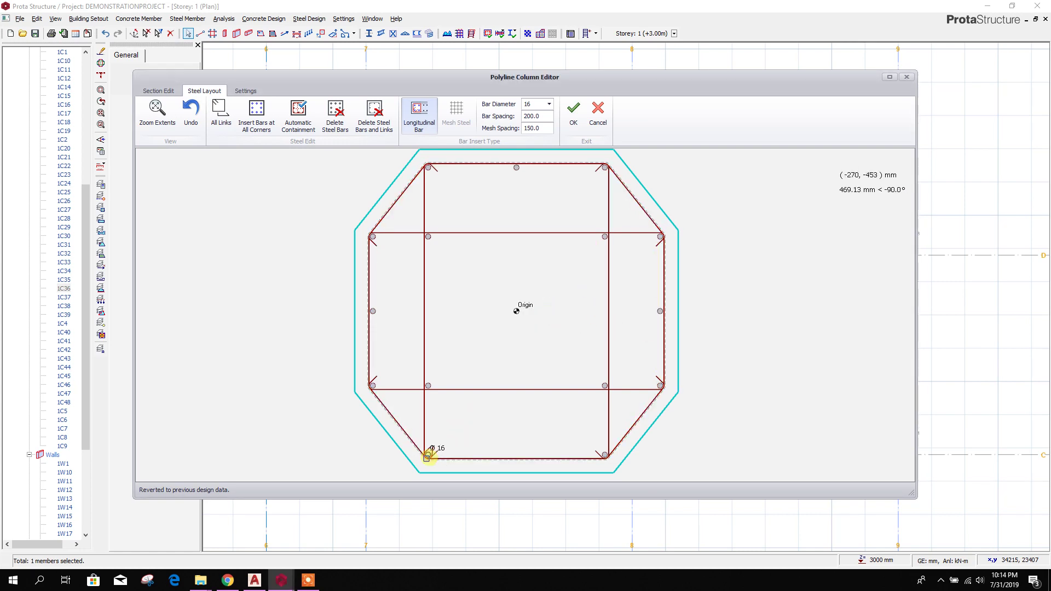
{"action": "left_click", "coordinate": [606, 456]}
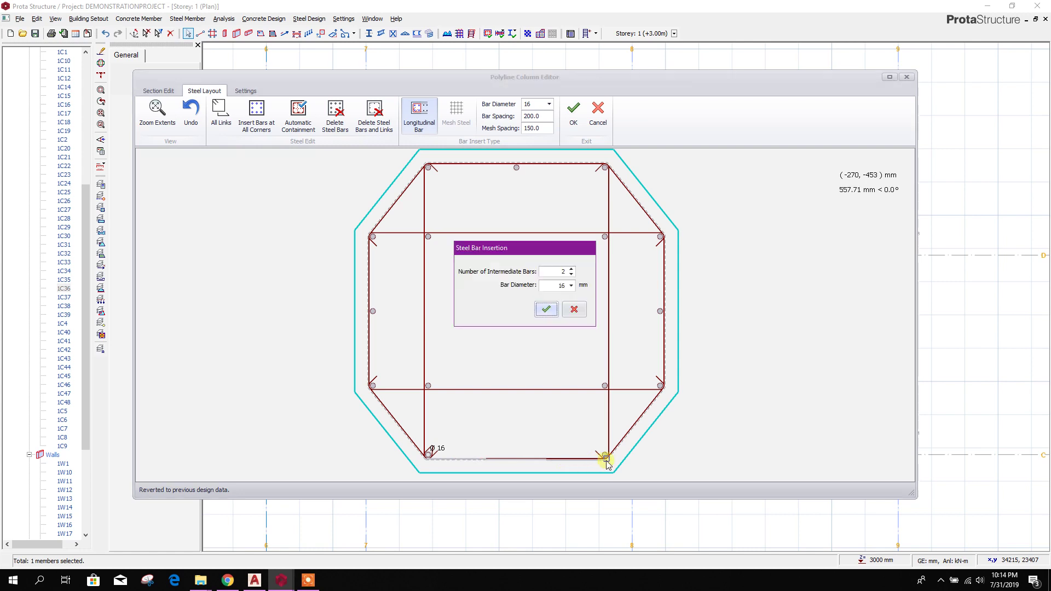
{"action": "left_click", "coordinate": [546, 310]}
- Accept the octagonal column's reinforcement layout and close the Polyline Column Editor
{"action": "middle_click_drag", "start_coordinate": [535, 271], "coordinate": [530, 281]}
{"action": "scroll", "coordinate": [498, 269], "scroll_direction": "down", "scroll_amount": 1}
{"action": "scroll", "coordinate": [514, 332], "scroll_direction": "up", "scroll_amount": 1}
{"action": "mouse_move", "coordinate": [514, 332]}
{"action": "middle_mouse_down"}
{"action": "mouse_move", "coordinate": [513, 301]}
{"action": "mouse_move", "coordinate": [549, 336]}
{"action": "mouse_move", "coordinate": [531, 327]}
{"action": "middle_mouse_up"}
{"action": "scroll", "coordinate": [523, 334], "scroll_direction": "down", "scroll_amount": 1}
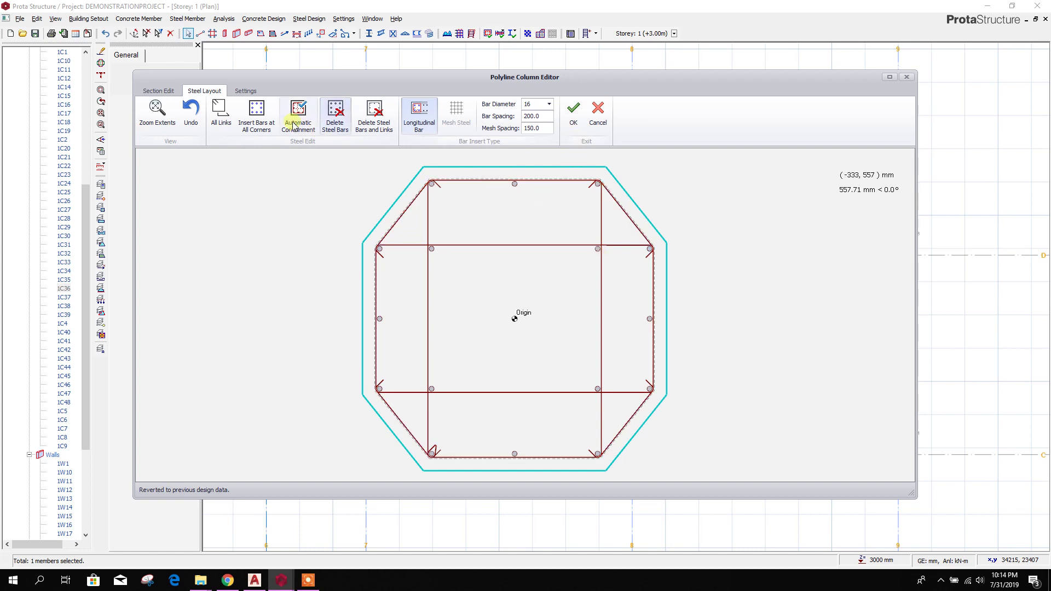
{"action": "left_click", "coordinate": [575, 119]}
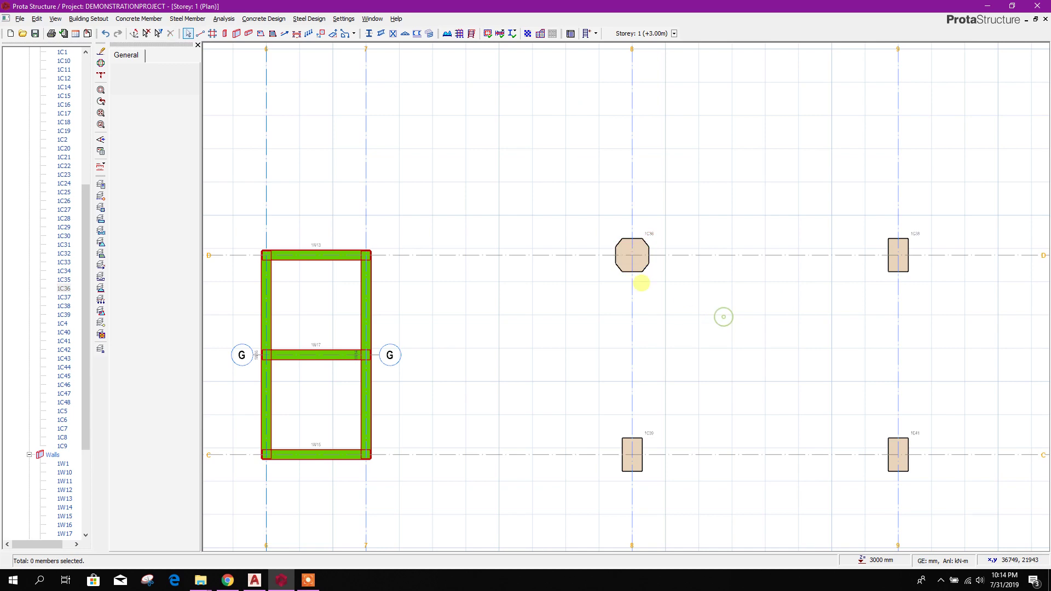
- Set up a Normal beam with b 400 mm, h-Bottom 800 mm and h-Top 0
{"action": "scroll", "coordinate": [640, 274], "scroll_direction": "up", "scroll_amount": 3}
{"action": "scroll", "coordinate": [651, 250], "scroll_direction": "down", "scroll_amount": 5}
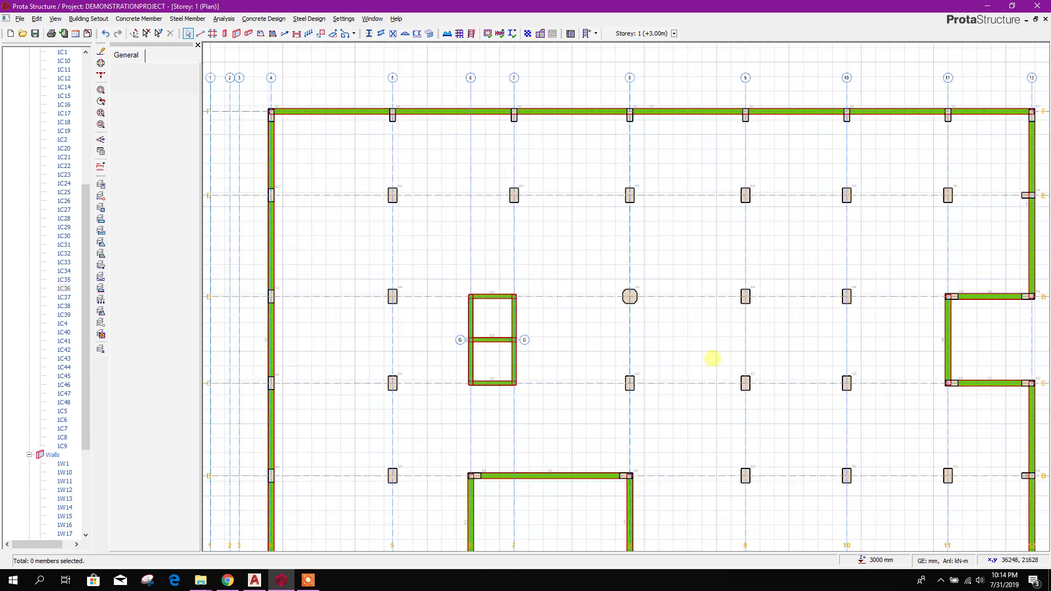
{"action": "scroll", "coordinate": [634, 301], "scroll_direction": "up", "scroll_amount": 2}
{"action": "scroll", "coordinate": [652, 331], "scroll_direction": "down", "scroll_amount": 2}
{"action": "scroll", "coordinate": [700, 307], "scroll_direction": "up", "scroll_amount": 1}
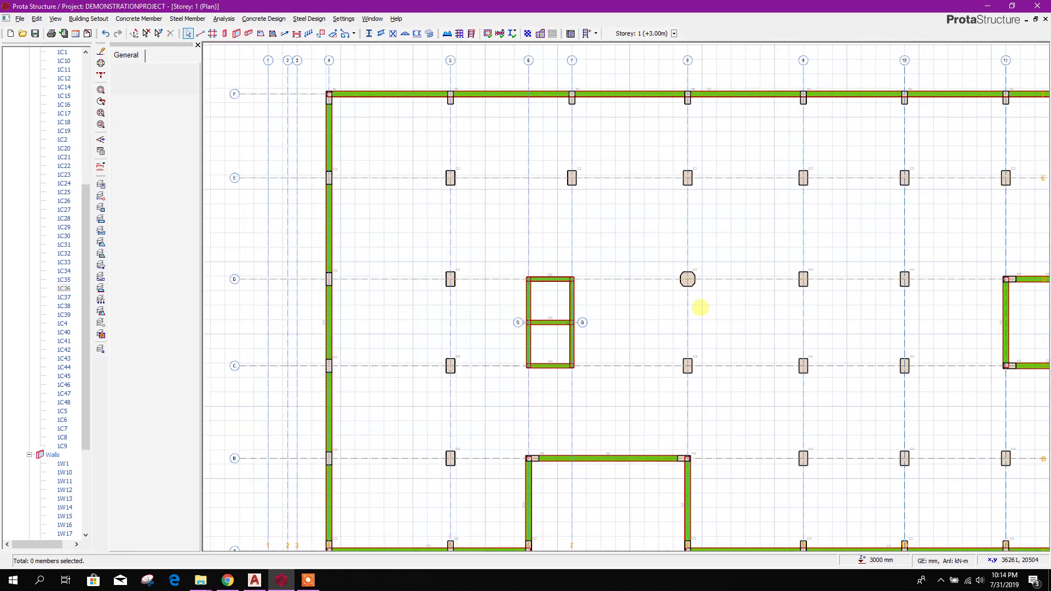
{"action": "middle_click_drag", "start_coordinate": [709, 342], "coordinate": [664, 322]}
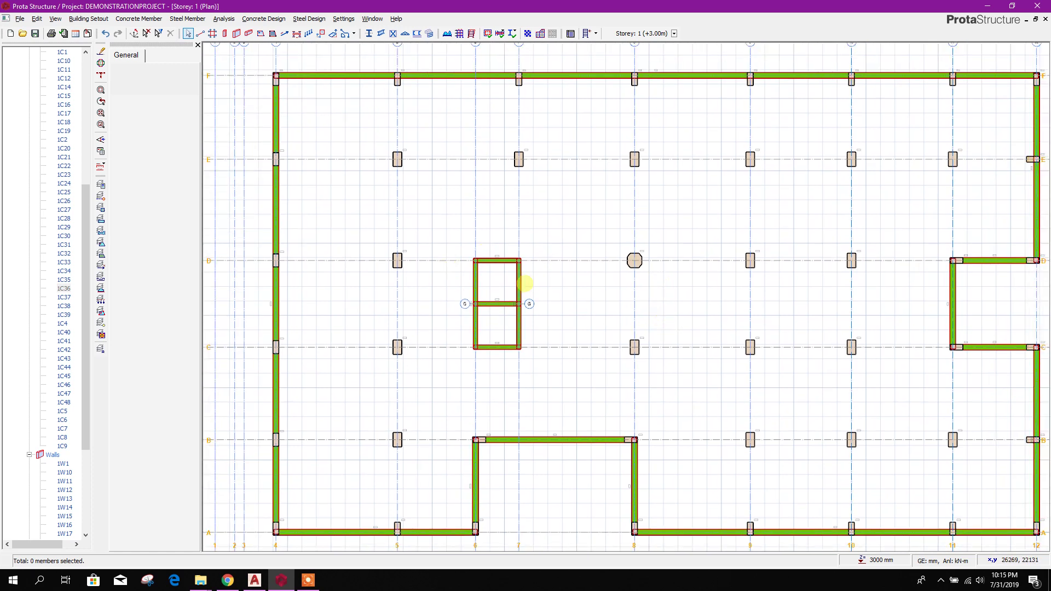
{"action": "left_click", "coordinate": [249, 33]}
{"action": "left_click", "coordinate": [188, 108]}
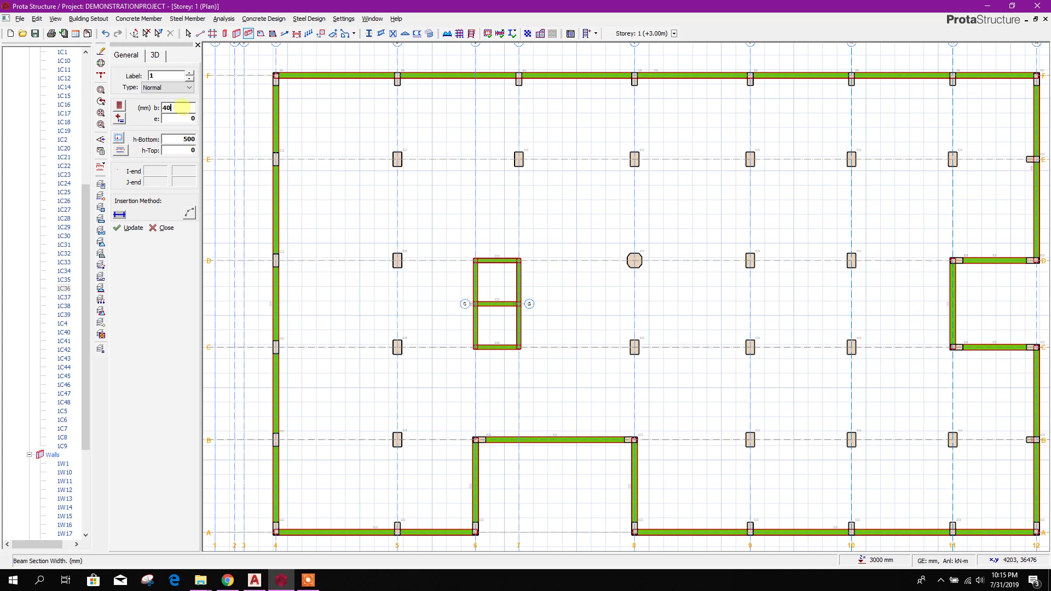
{"action": "left_click", "coordinate": [182, 139]}
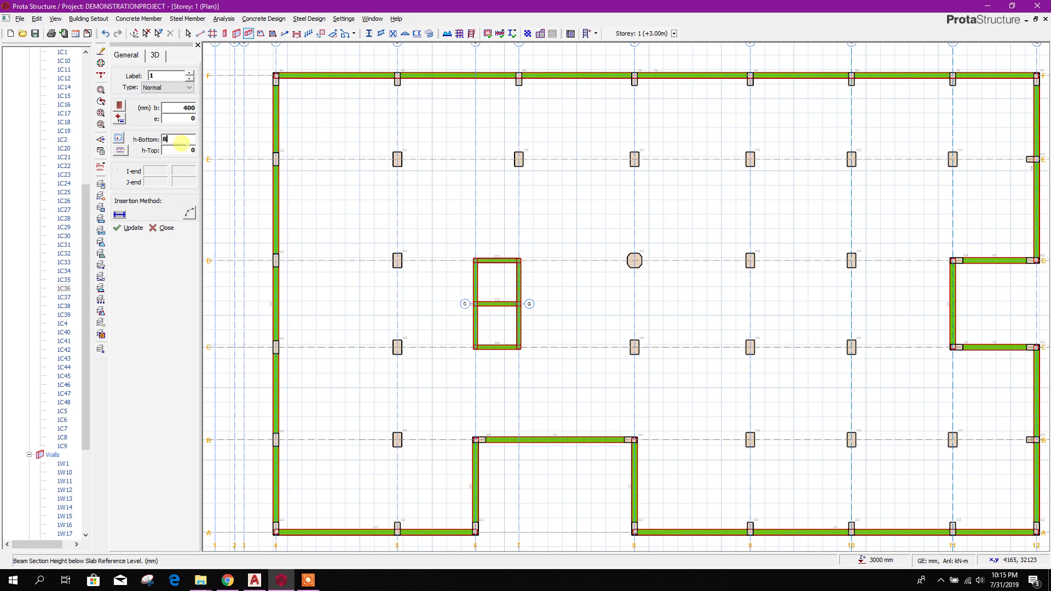
{"action": "left_click", "coordinate": [178, 151]}
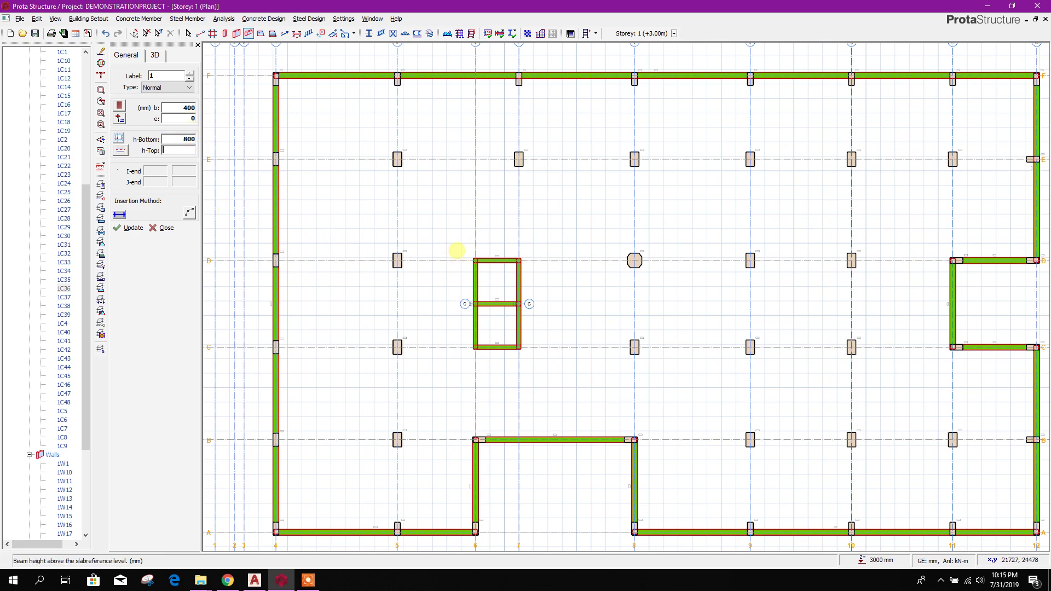
{"action": "scroll", "coordinate": [457, 251], "scroll_direction": "down", "scroll_amount": 3}
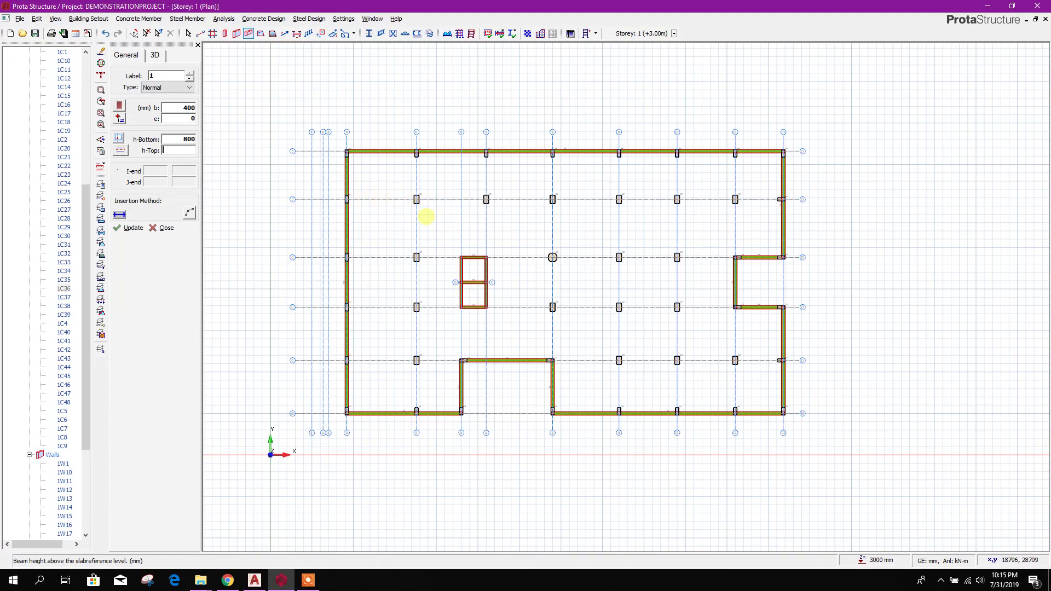
- Insert beams on all axis spans from 3 to 12 and A to F at once, declining to split them at supporting spans
{"action": "left_click_drag", "start_coordinate": [311, 130], "coordinate": [819, 374]}
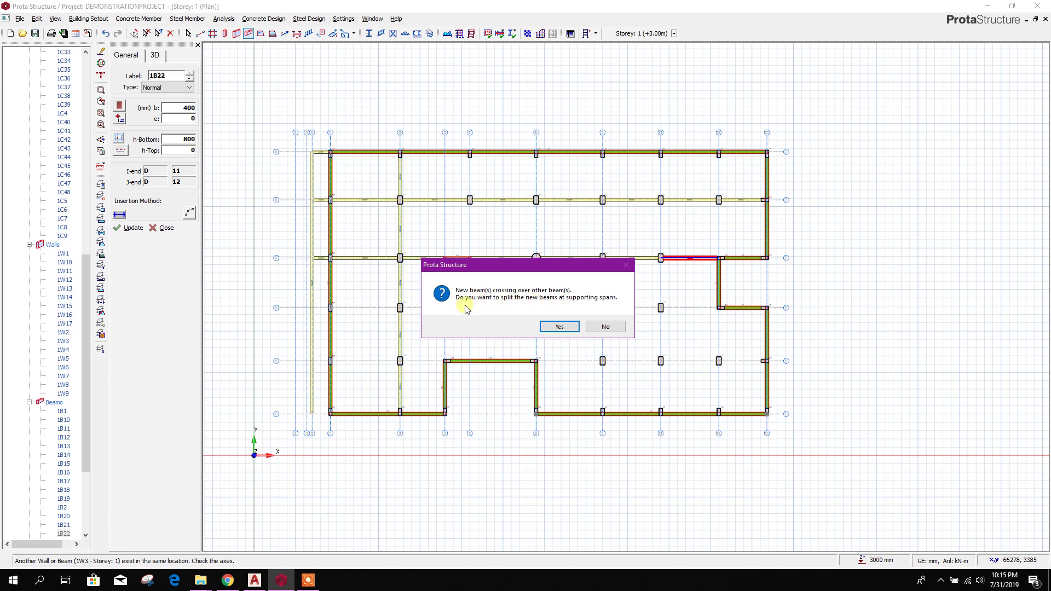
{"action": "left_click", "coordinate": [606, 326]}
{"action": "left_click", "coordinate": [649, 354]}
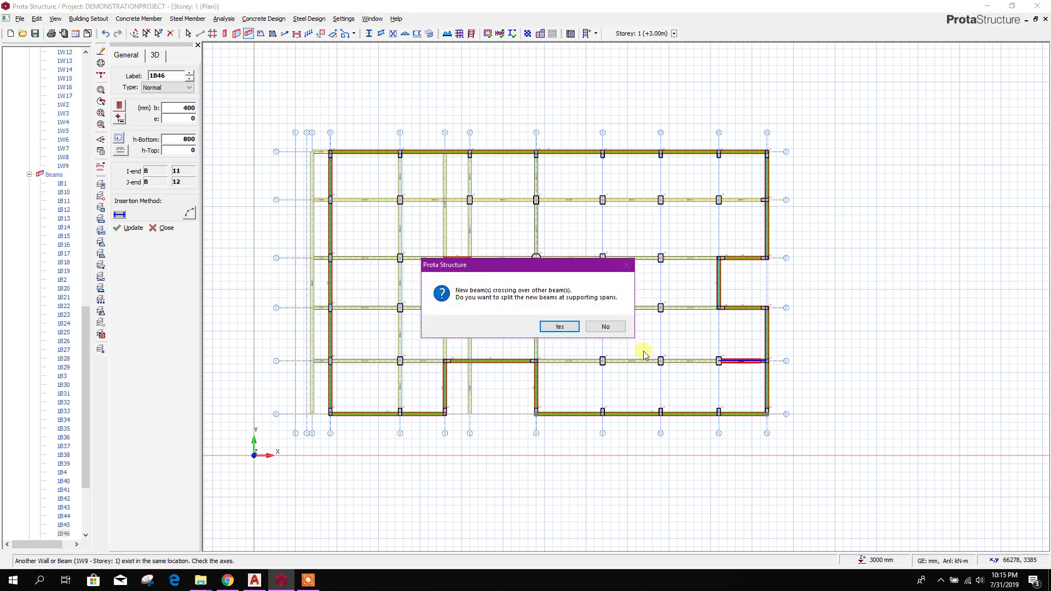
{"action": "left_click", "coordinate": [590, 327]}
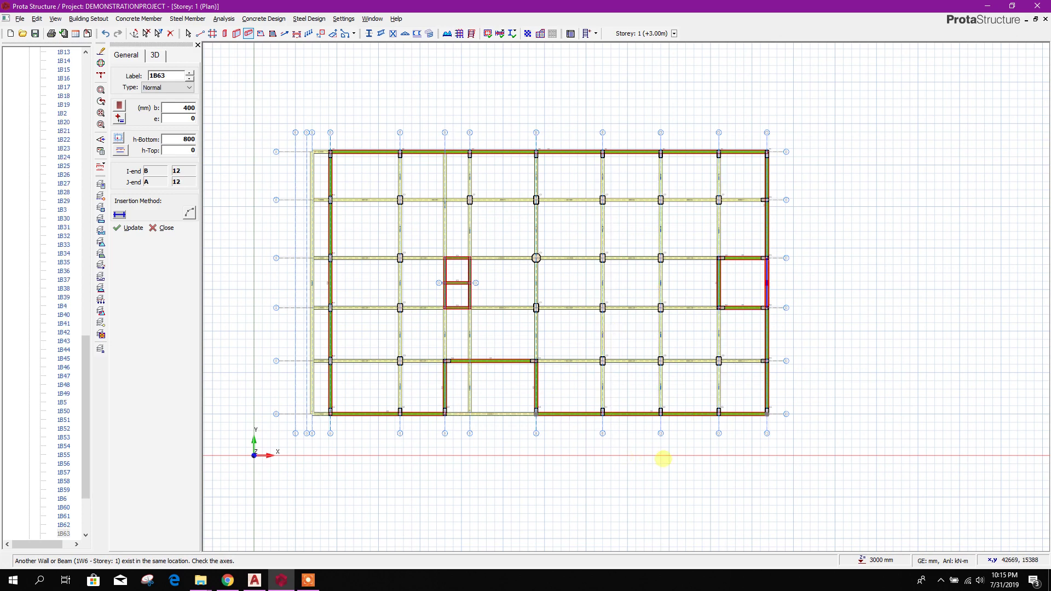
{"action": "middle_click_drag", "start_coordinate": [664, 457], "coordinate": [697, 423]}
{"action": "scroll", "coordinate": [601, 376], "scroll_direction": "up", "scroll_amount": 2}
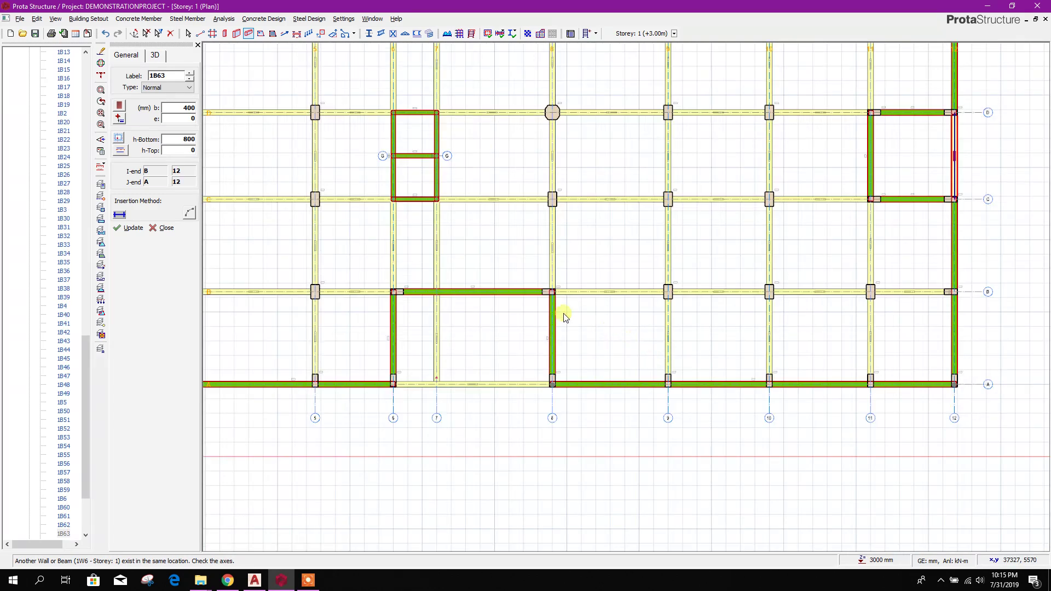
{"action": "key", "text": "Escape"}
- Examine the inserted beams across the plan, especially around the core walls, the recesses and the outer axes
{"action": "scroll", "coordinate": [565, 317], "scroll_direction": "down", "scroll_amount": 4}
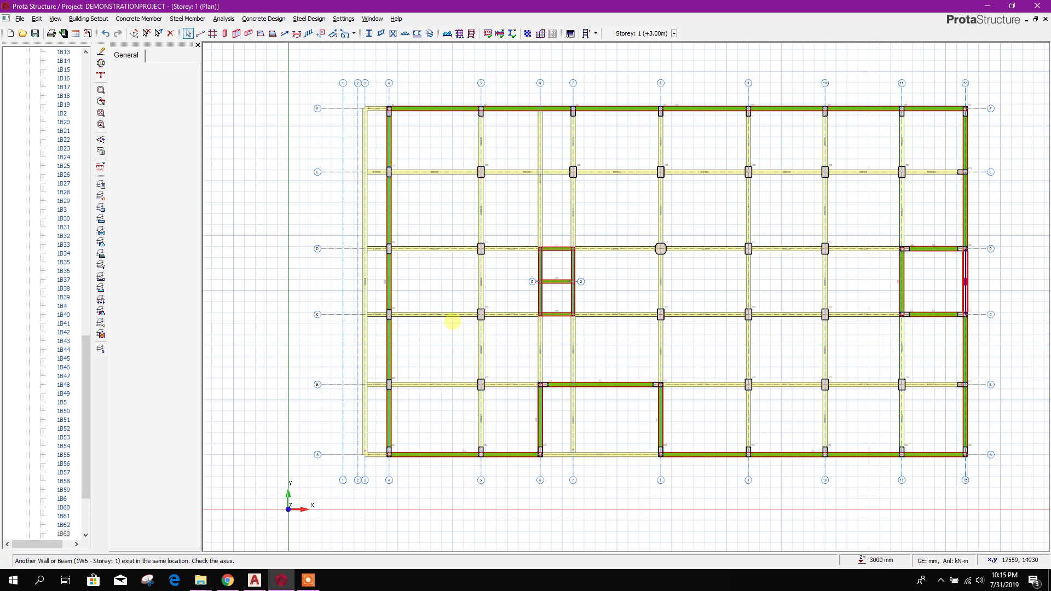
{"action": "middle_click_drag", "start_coordinate": [786, 427], "coordinate": [625, 430]}
{"action": "key", "text": "Escape"}
{"action": "middle_click_drag", "start_coordinate": [487, 194], "coordinate": [562, 212]}
{"action": "scroll", "coordinate": [398, 189], "scroll_direction": "up", "scroll_amount": 5}
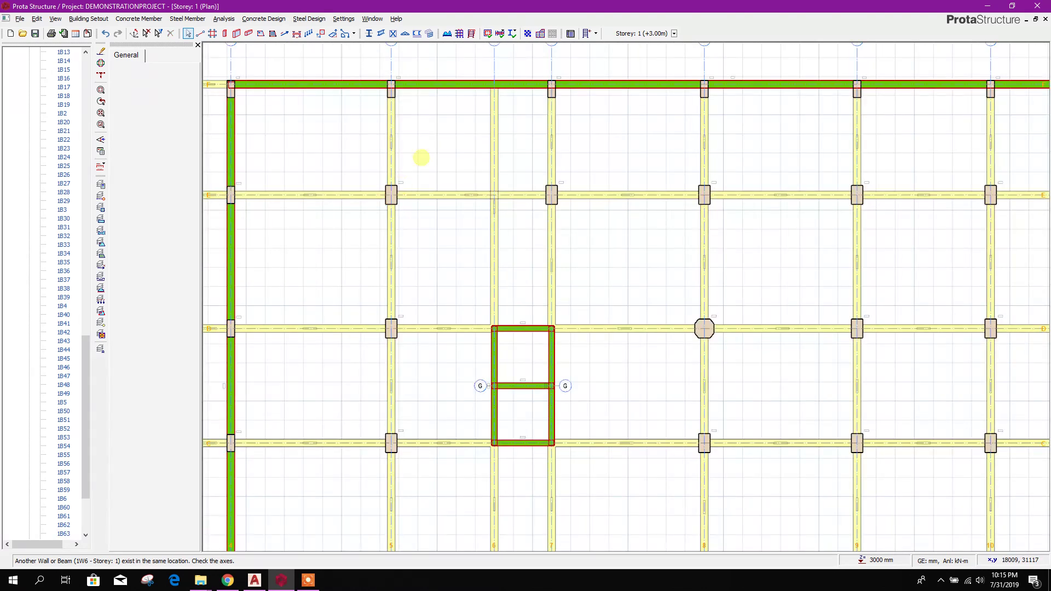
{"action": "scroll", "coordinate": [436, 175], "scroll_direction": "down", "scroll_amount": 1}
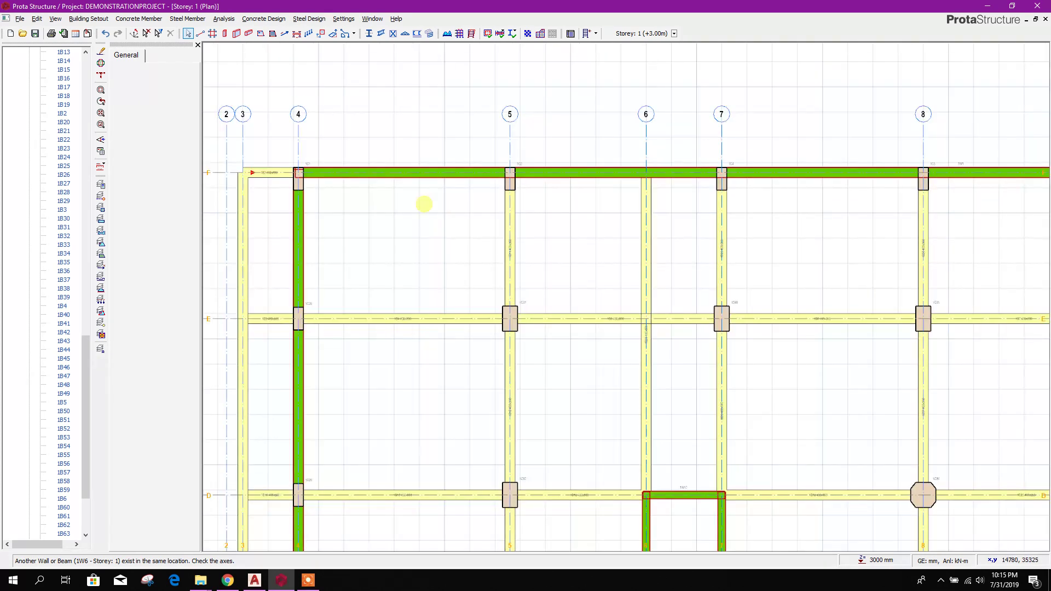
{"action": "scroll", "coordinate": [345, 176], "scroll_direction": "up", "scroll_amount": 2}
{"action": "scroll", "coordinate": [403, 179], "scroll_direction": "down", "scroll_amount": 3}
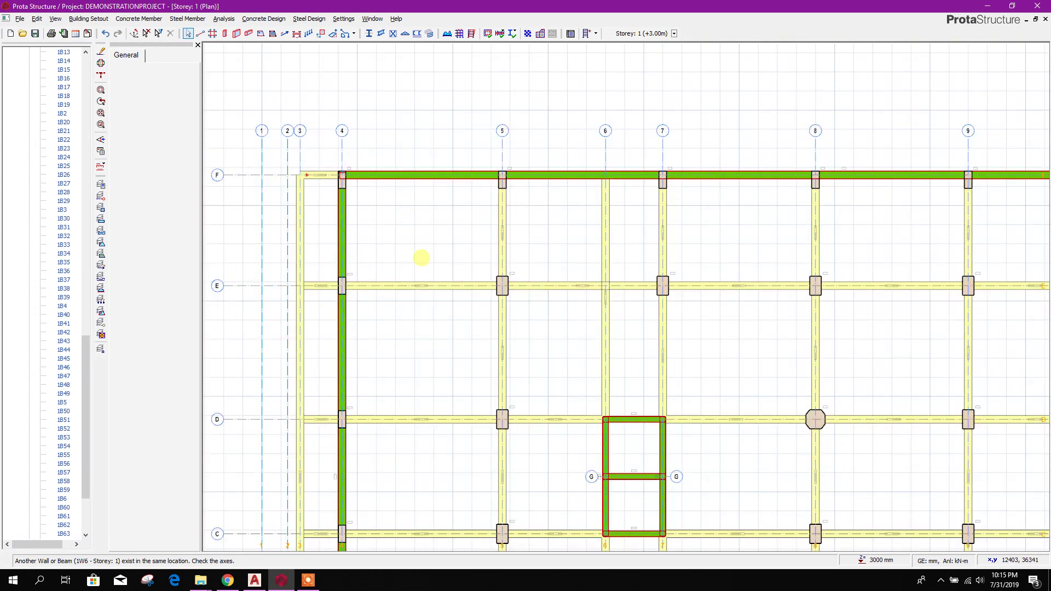
{"action": "middle_click_drag", "start_coordinate": [426, 313], "coordinate": [422, 235]}
{"action": "scroll", "coordinate": [422, 235], "scroll_direction": "down", "scroll_amount": 1}
{"action": "scroll", "coordinate": [659, 406], "scroll_direction": "up", "scroll_amount": 1}
{"action": "middle_click_drag", "start_coordinate": [660, 406], "coordinate": [508, 310]}
{"action": "scroll", "coordinate": [508, 309], "scroll_direction": "up", "scroll_amount": 5}
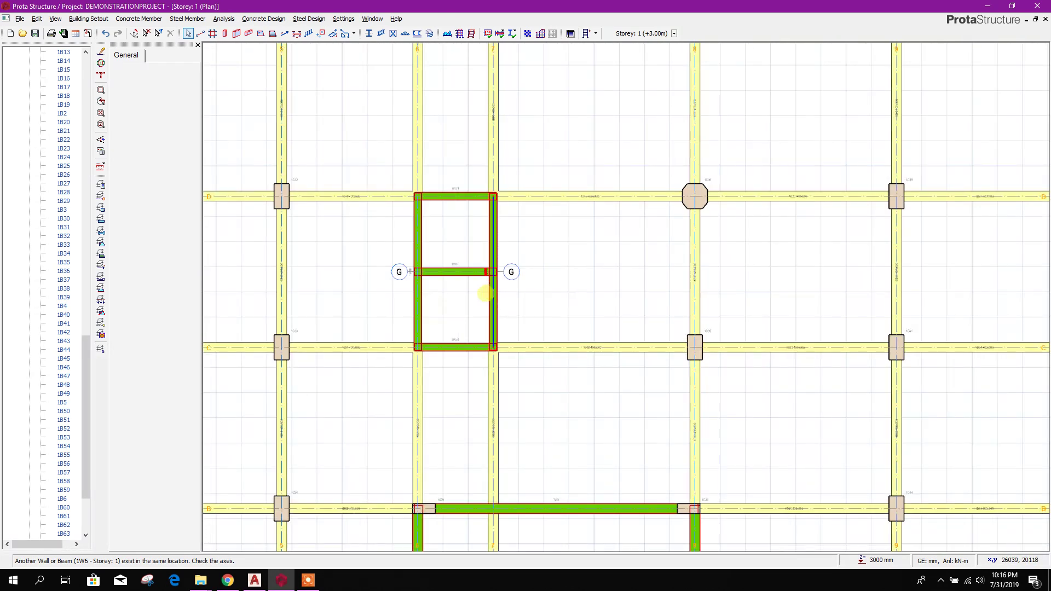
{"action": "scroll", "coordinate": [627, 399], "scroll_direction": "down", "scroll_amount": 6}
{"action": "middle_click_drag", "start_coordinate": [709, 423], "coordinate": [659, 380]}
{"action": "scroll", "coordinate": [625, 345], "scroll_direction": "up", "scroll_amount": 3}
{"action": "scroll", "coordinate": [575, 350], "scroll_direction": "down", "scroll_amount": 3}
{"action": "middle_click_drag", "start_coordinate": [669, 308], "coordinate": [644, 371]}
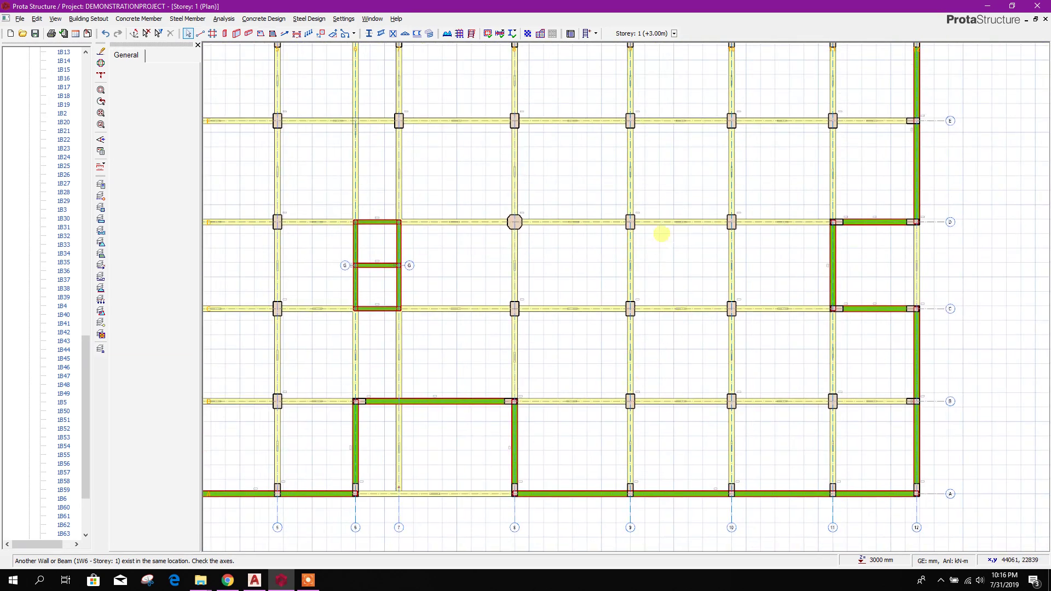
{"action": "middle_click_drag", "start_coordinate": [662, 234], "coordinate": [670, 307]}
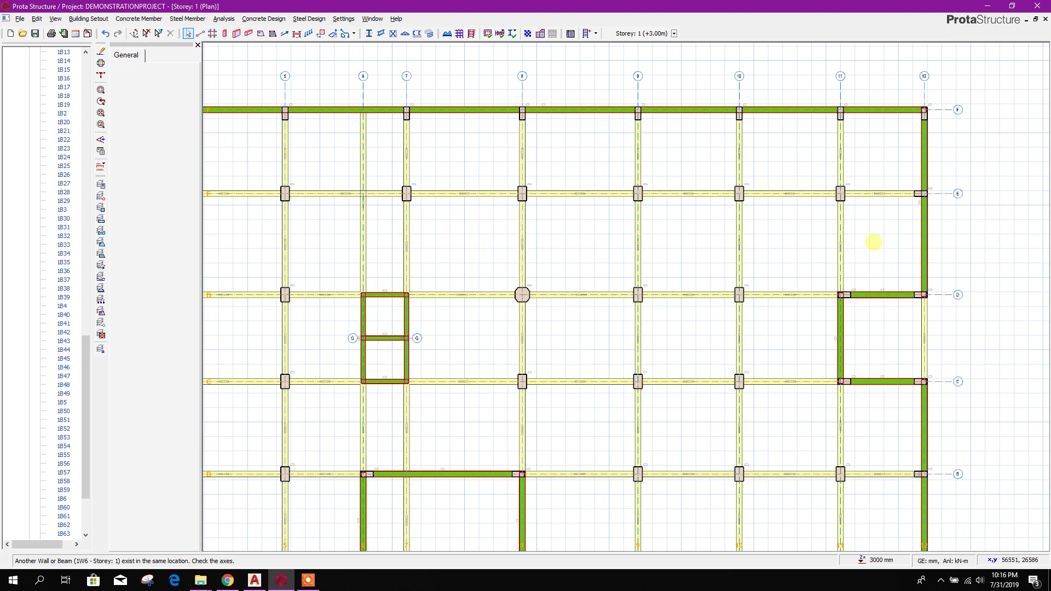
{"action": "scroll", "coordinate": [845, 164], "scroll_direction": "up", "scroll_amount": 3}
{"action": "scroll", "coordinate": [909, 213], "scroll_direction": "down", "scroll_amount": 3}
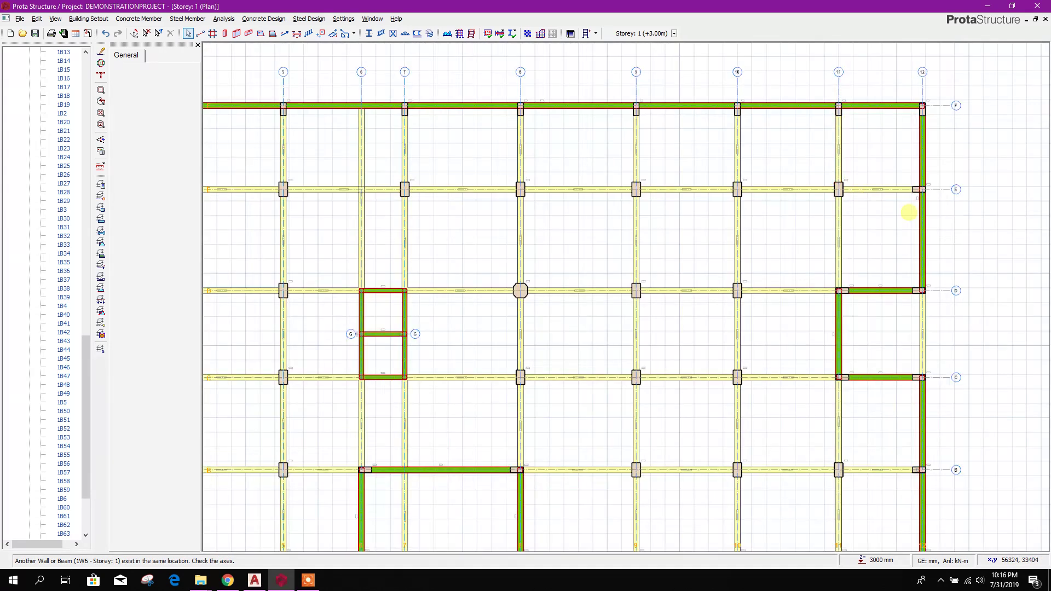
{"action": "scroll", "coordinate": [909, 213], "scroll_direction": "up", "scroll_amount": 2}
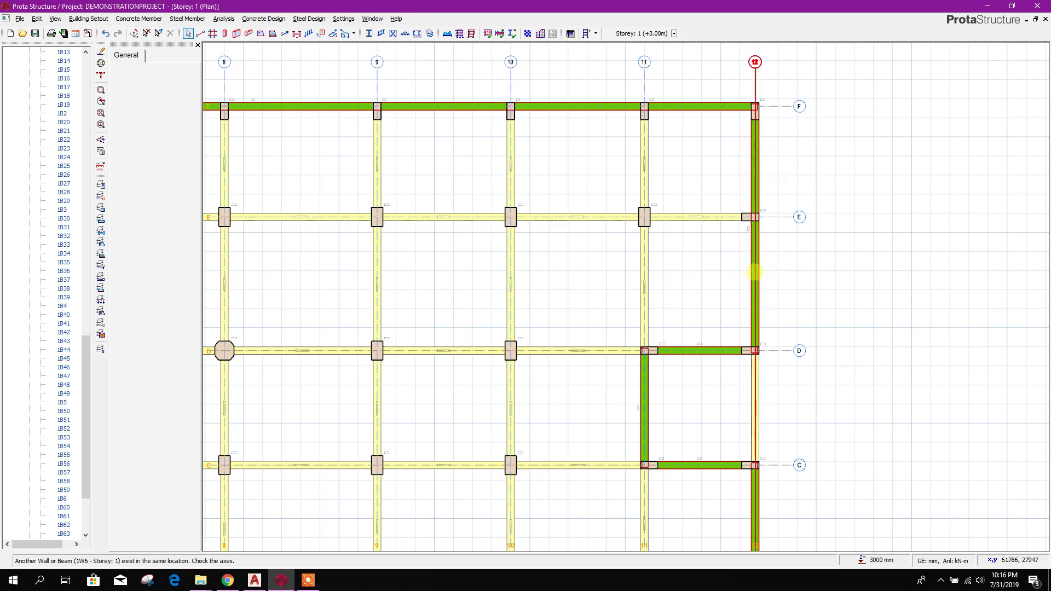
{"action": "scroll", "coordinate": [757, 272], "scroll_direction": "up", "scroll_amount": 2}
{"action": "scroll", "coordinate": [772, 255], "scroll_direction": "down", "scroll_amount": 2}
{"action": "scroll", "coordinate": [816, 251], "scroll_direction": "down", "scroll_amount": 3}
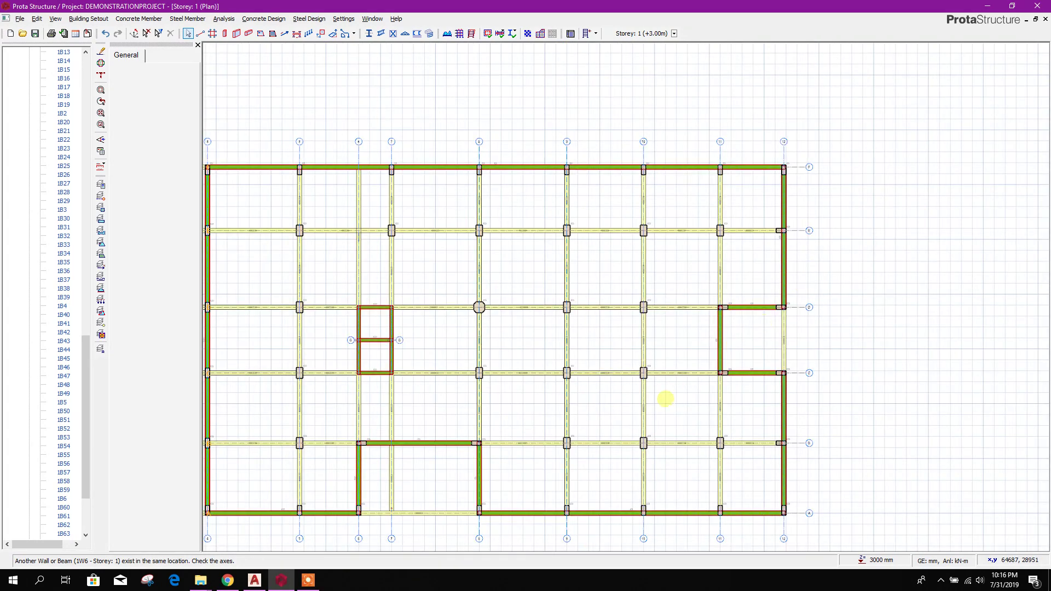
- Delete the beams along axis 3 and the short beams between axes 3 and 4, filtering the selection to beams only
{"action": "middle_click_drag", "start_coordinate": [666, 398], "coordinate": [842, 361]}
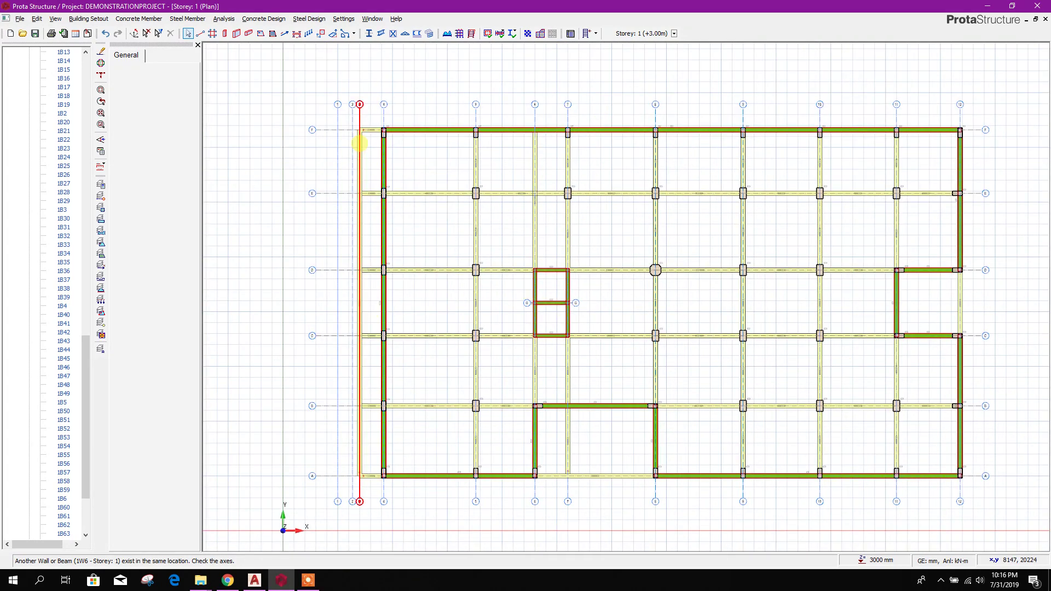
{"action": "scroll", "coordinate": [356, 123], "scroll_direction": "up", "scroll_amount": 1}
{"action": "scroll", "coordinate": [349, 137], "scroll_direction": "down", "scroll_amount": 1}
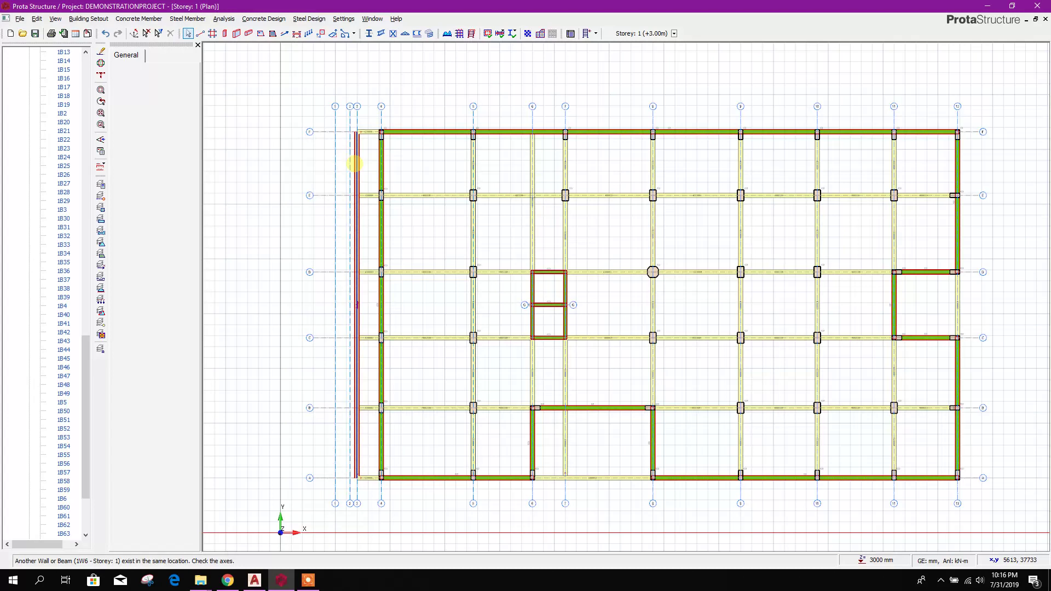
{"action": "left_click_drag", "start_coordinate": [369, 491], "coordinate": [346, 117]}
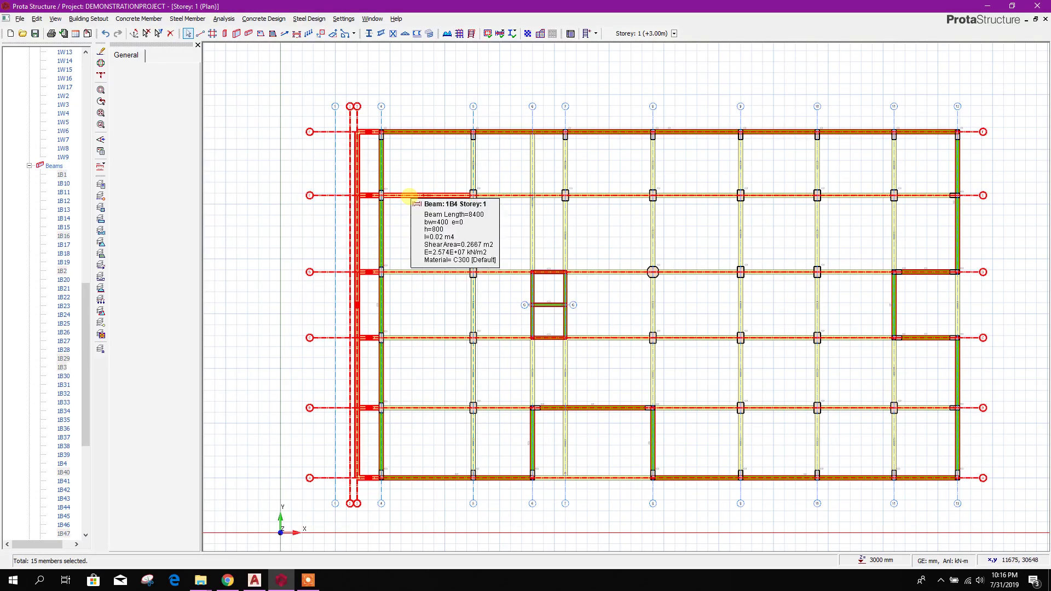
{"action": "right_click", "coordinate": [410, 197], "text": "shift"}
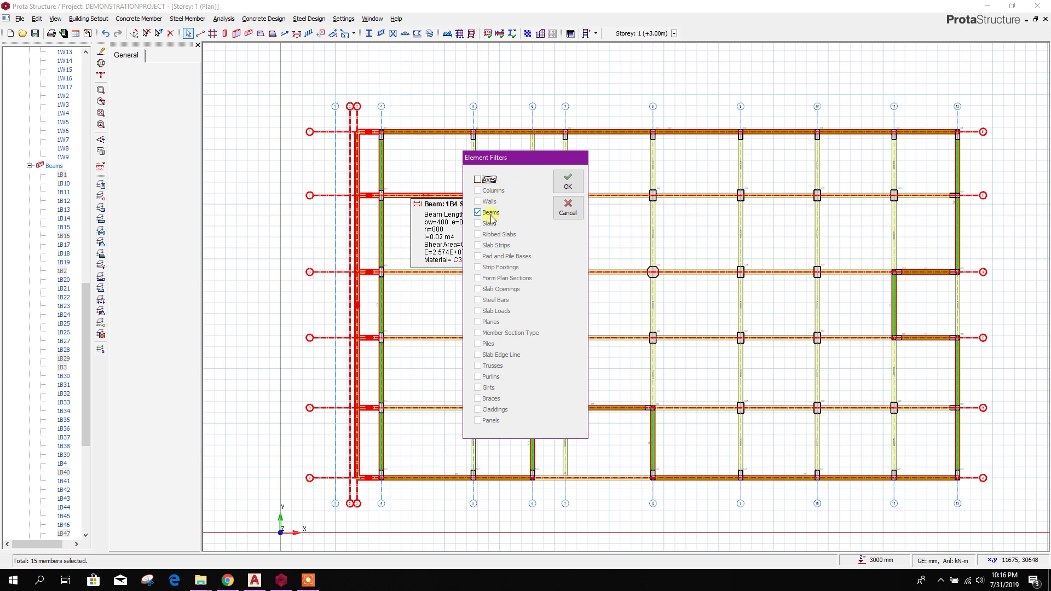
{"action": "left_click", "coordinate": [569, 183]}
{"action": "scroll", "coordinate": [439, 245], "scroll_direction": "down", "scroll_amount": 1}
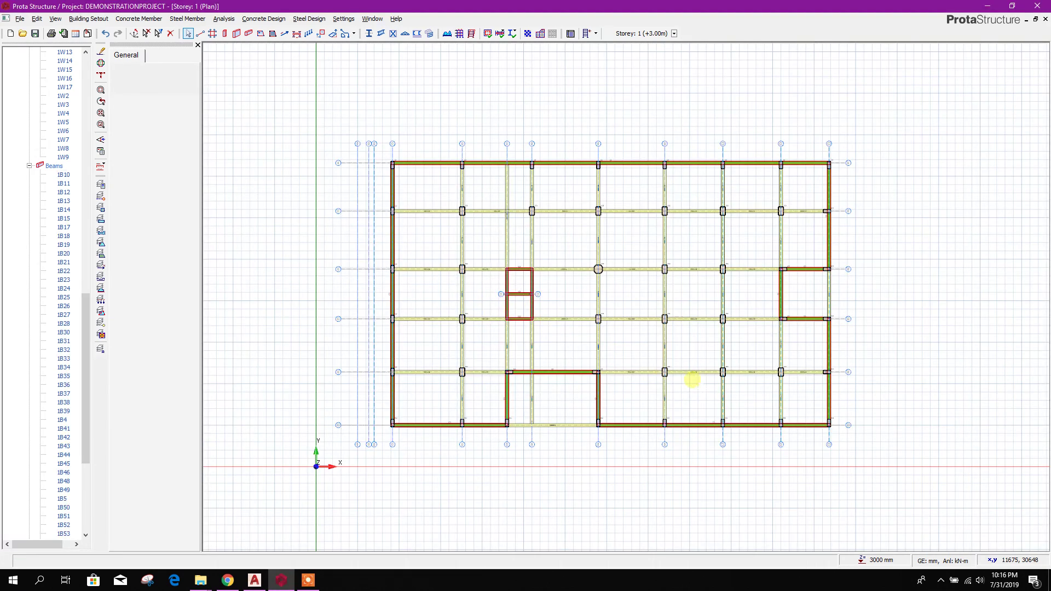
- Delete the beams across the wall recesses on axes A, 7 and 12, filtering the selection to beams only
{"action": "middle_click_drag", "start_coordinate": [694, 379], "coordinate": [618, 364]}
{"action": "scroll", "coordinate": [477, 417], "scroll_direction": "up", "scroll_amount": 2}
{"action": "left_click_drag", "start_coordinate": [484, 420], "coordinate": [429, 347]}
{"action": "scroll", "coordinate": [581, 384], "scroll_direction": "down", "scroll_amount": 2}
{"action": "scroll", "coordinate": [770, 294], "scroll_direction": "up", "scroll_amount": 2}
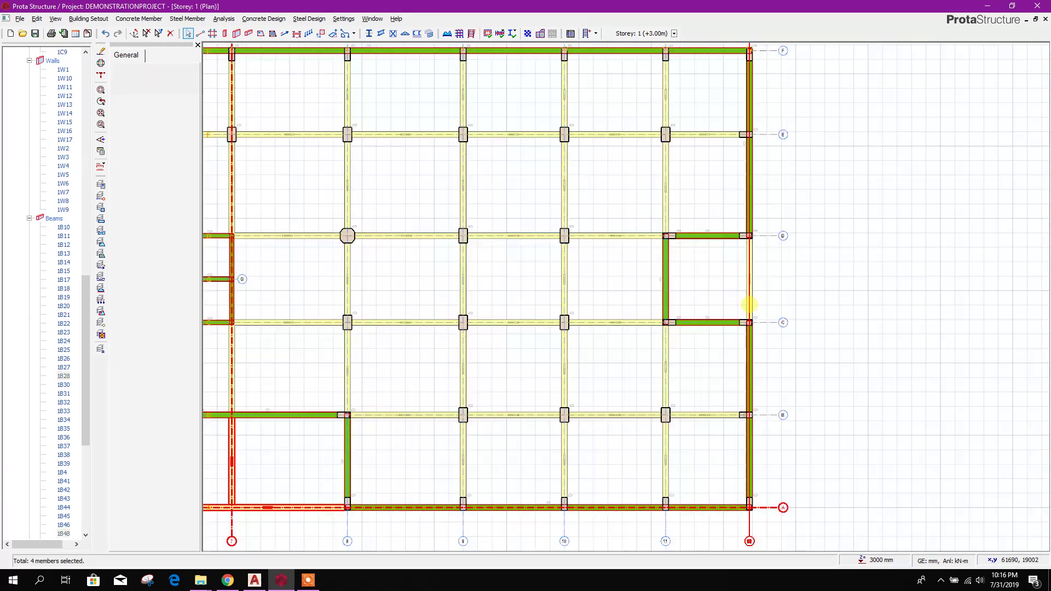
{"action": "left_click_drag", "start_coordinate": [774, 292], "coordinate": [730, 275]}
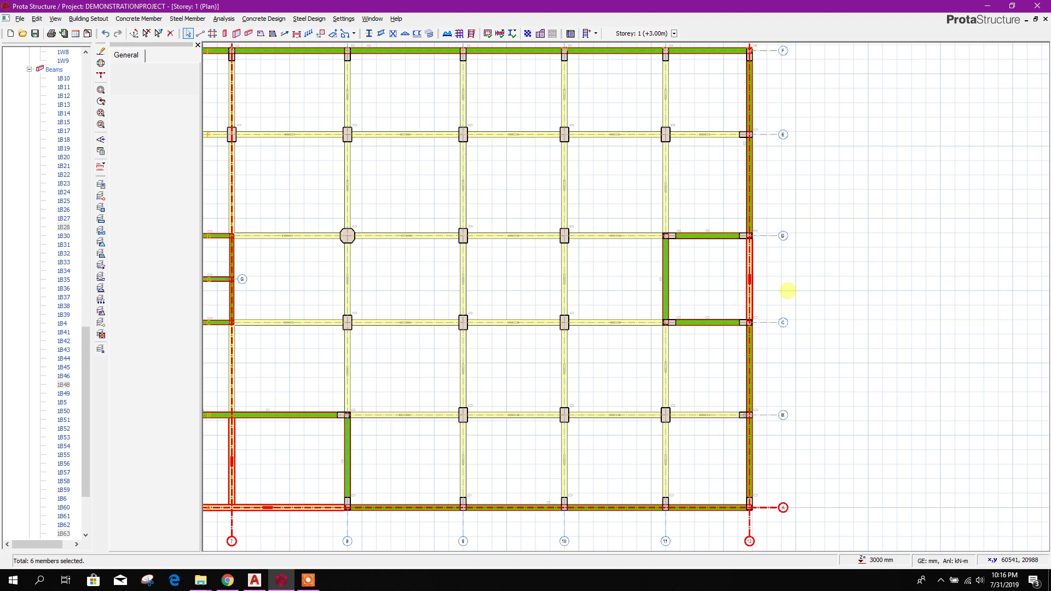
{"action": "scroll", "coordinate": [773, 311], "scroll_direction": "down", "scroll_amount": 2}
{"action": "key", "text": "ctrl+f"}
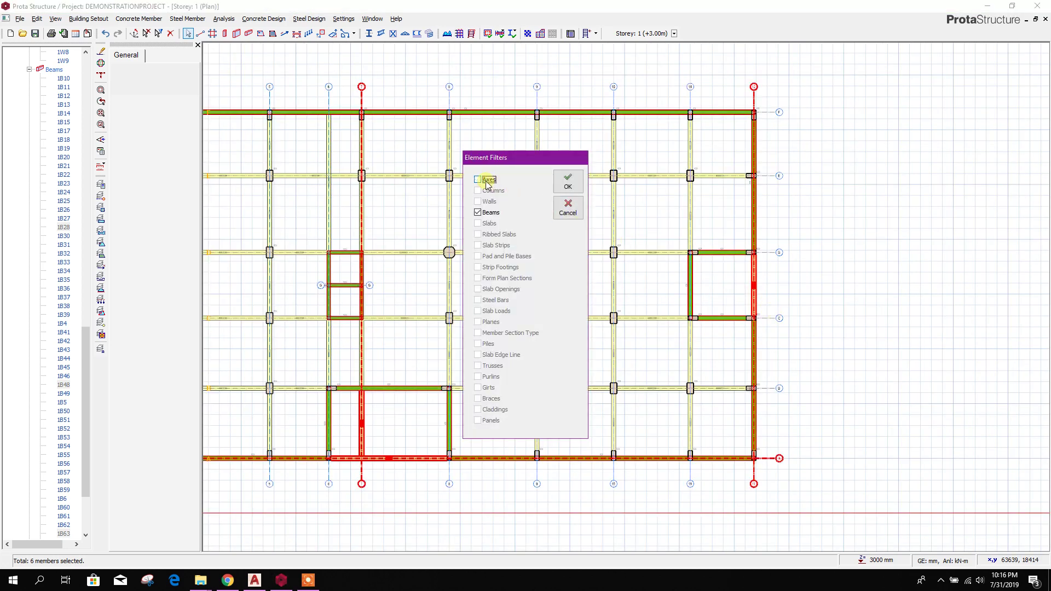
{"action": "left_click", "coordinate": [566, 182]}
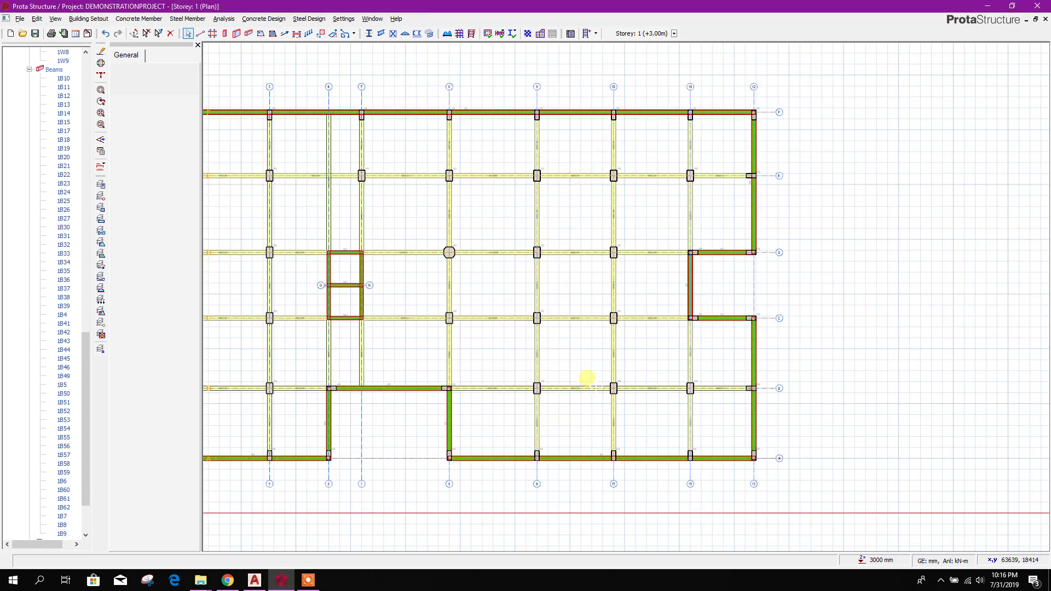
- Delete the axis 6 beams on both sides of the core walls
{"action": "middle_click_drag", "start_coordinate": [542, 265], "coordinate": [542, 242]}
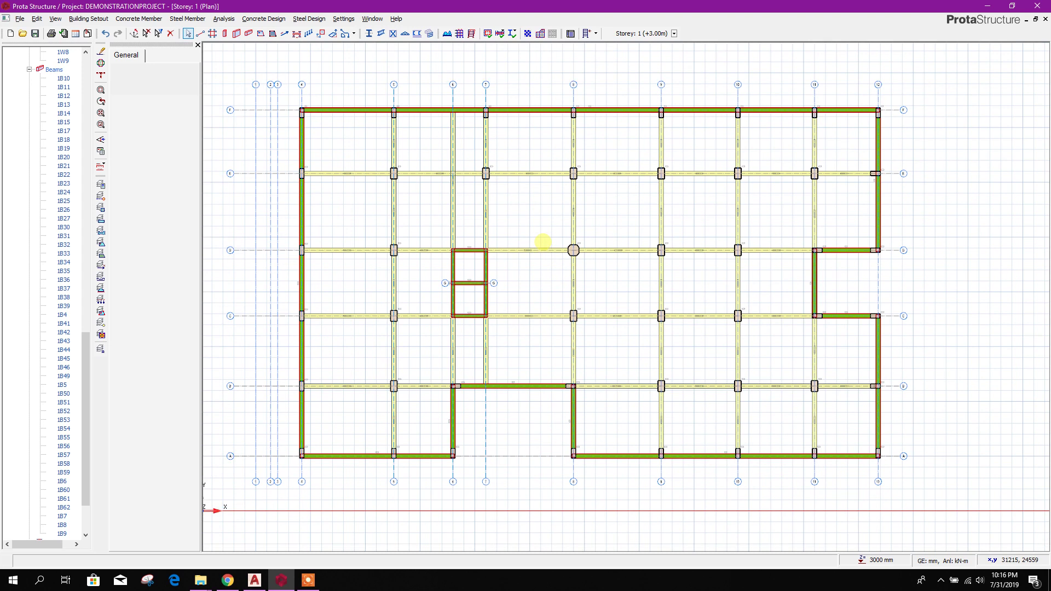
{"action": "left_click", "coordinate": [457, 196]}
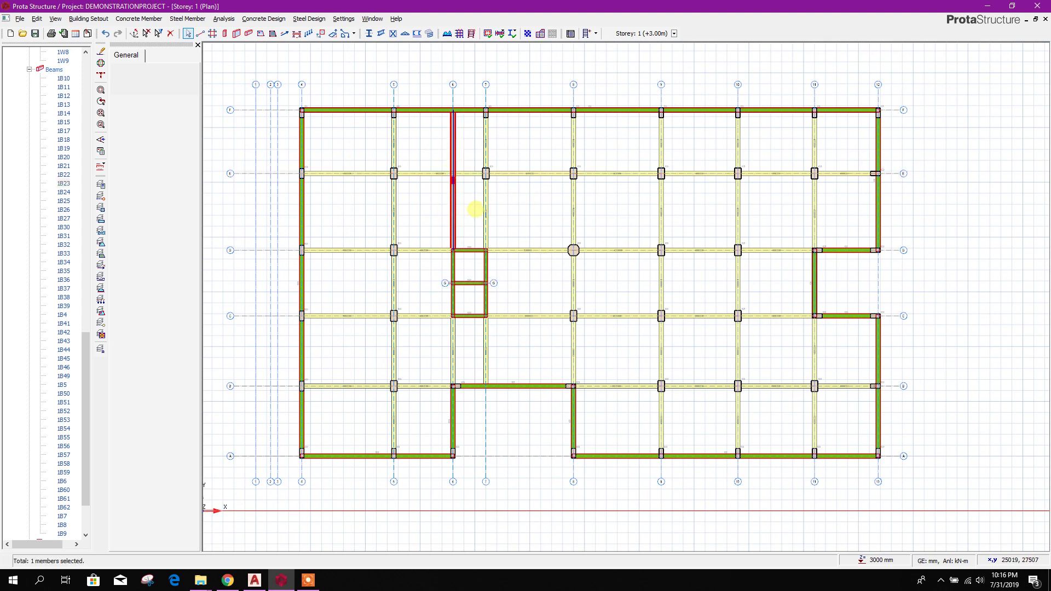
{"action": "left_click", "coordinate": [475, 209]}
{"action": "left_click", "coordinate": [451, 345]}
{"action": "key", "text": "Delete"}
{"action": "middle_click_drag", "start_coordinate": [526, 438], "coordinate": [540, 403]}
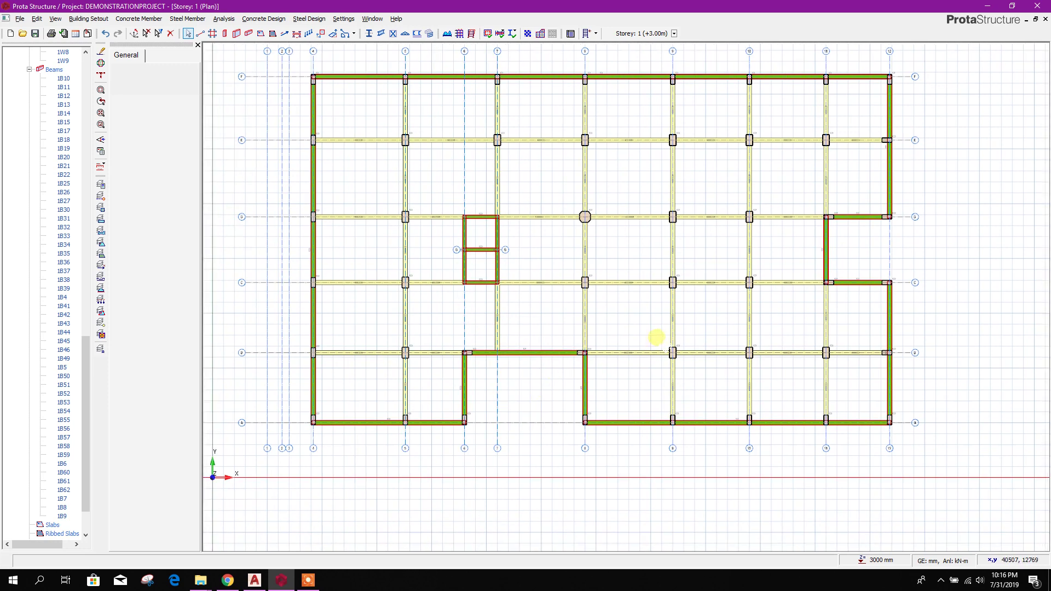
- Examine the remaining beam layout in the plan, especially around the core walls and the bays beside axis 4
{"action": "middle_click_drag", "start_coordinate": [657, 338], "coordinate": [650, 359]}
{"action": "middle_click_drag", "start_coordinate": [656, 179], "coordinate": [633, 182]}
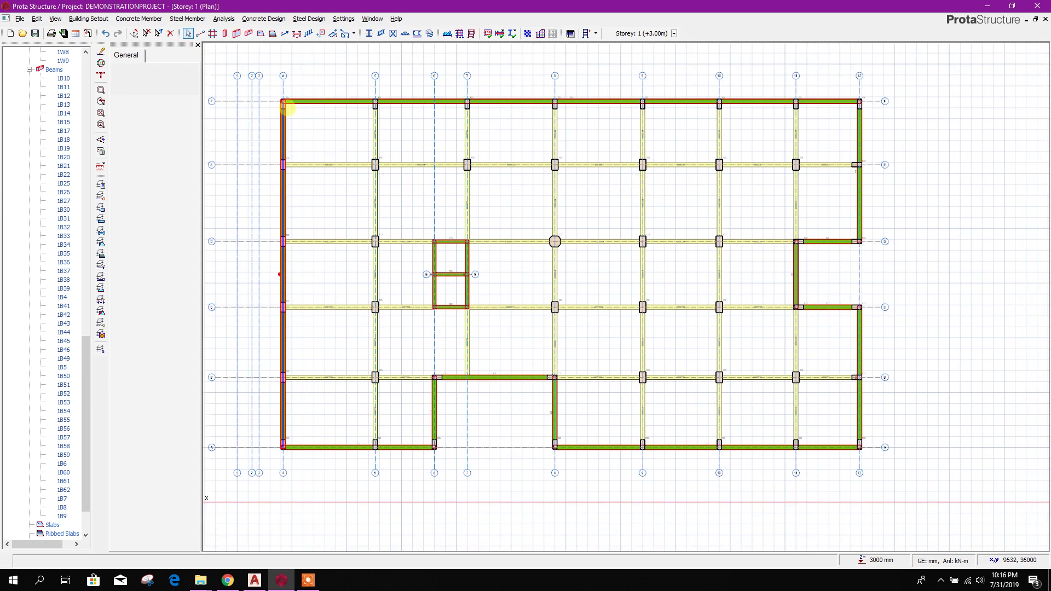
{"action": "middle_click_drag", "start_coordinate": [465, 237], "coordinate": [474, 228]}
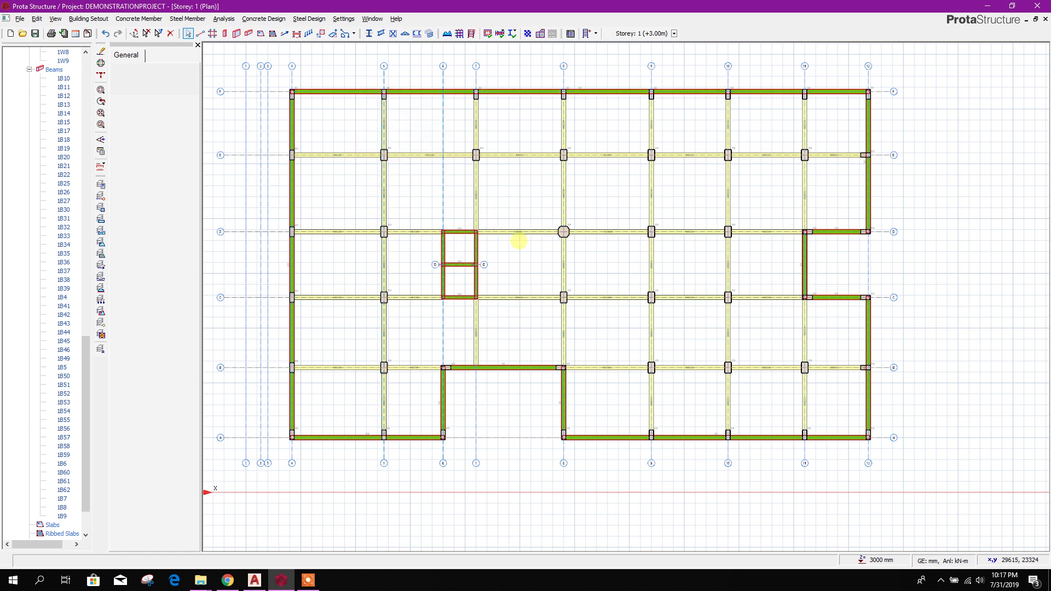
{"action": "middle_click_drag", "start_coordinate": [519, 241], "coordinate": [511, 231]}
{"action": "middle_click_drag", "start_coordinate": [538, 297], "coordinate": [526, 328]}
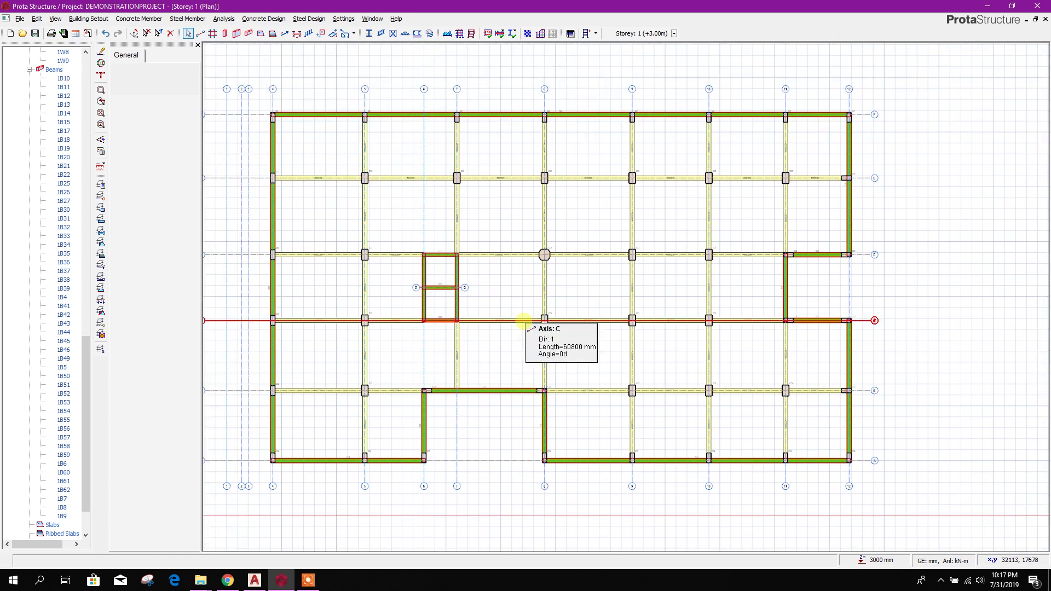
{"action": "middle_click_drag", "start_coordinate": [489, 365], "coordinate": [650, 318]}
{"action": "scroll", "coordinate": [517, 359], "scroll_direction": "up", "scroll_amount": 1}
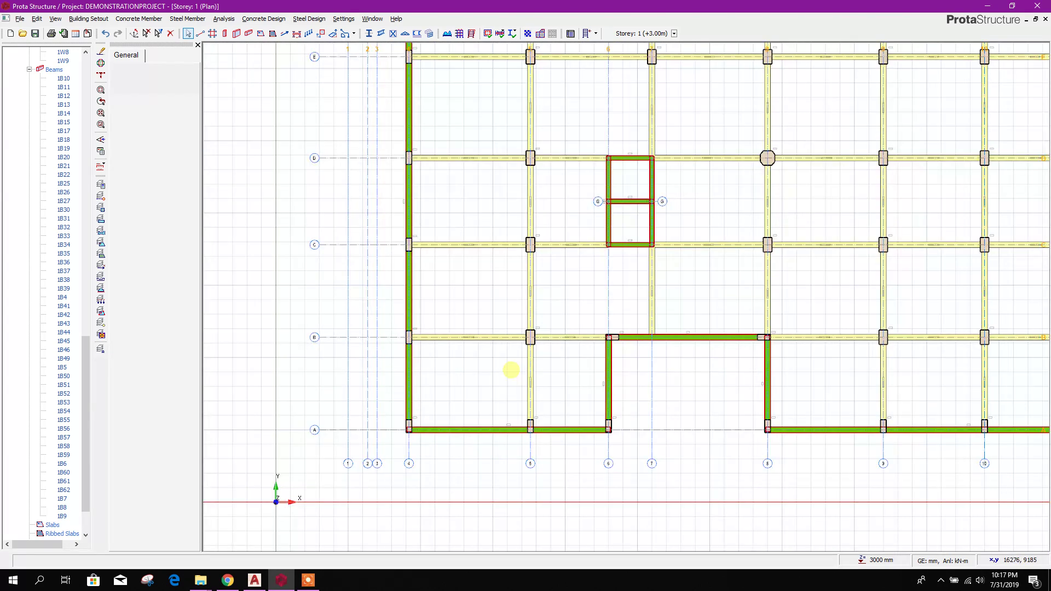
{"action": "scroll", "coordinate": [547, 356], "scroll_direction": "down", "scroll_amount": 2}
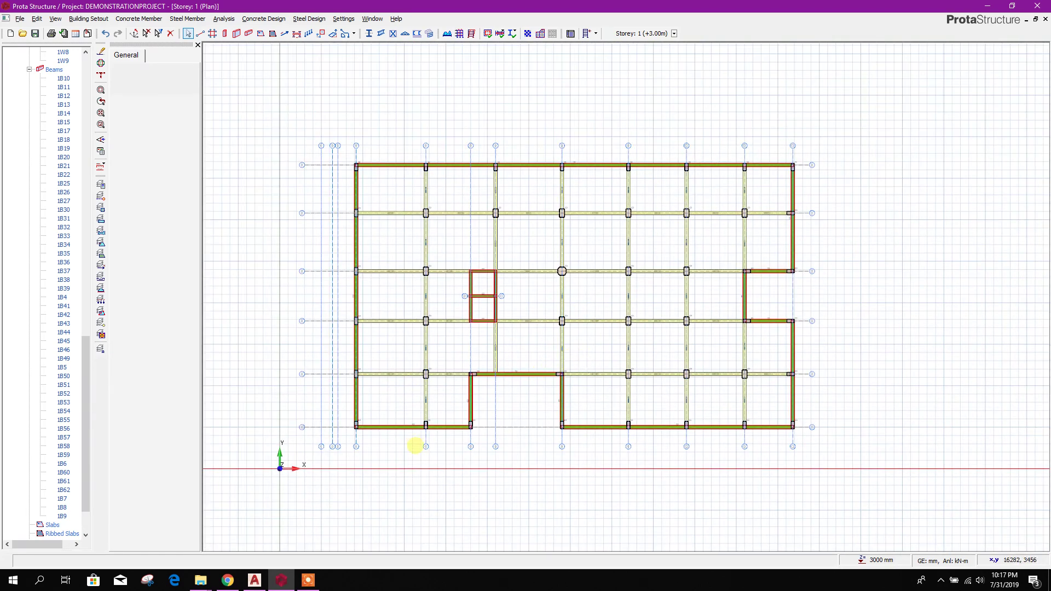
- Switch to AutoCAD and check in PROTA.dwg which bays the ramp along axis 4 occupies
{"action": "left_click", "coordinate": [254, 580]}
{"action": "scroll", "coordinate": [326, 369], "scroll_direction": "down", "scroll_amount": 3}
{"action": "scroll", "coordinate": [380, 298], "scroll_direction": "up", "scroll_amount": 3}
{"action": "scroll", "coordinate": [418, 347], "scroll_direction": "down", "scroll_amount": 3}
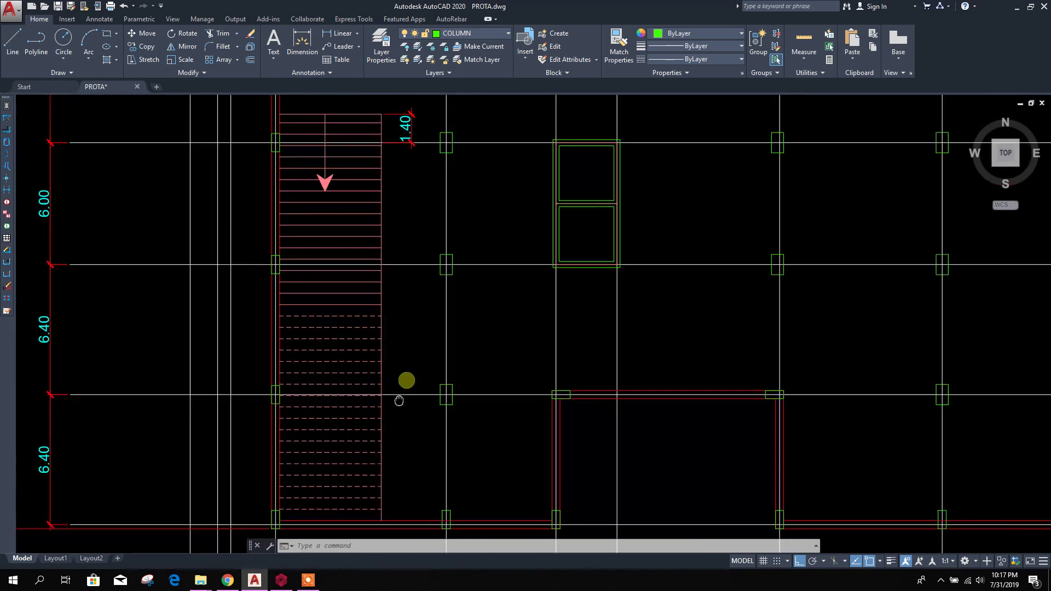
{"action": "scroll", "coordinate": [343, 429], "scroll_direction": "up", "scroll_amount": 1}
{"action": "scroll", "coordinate": [327, 392], "scroll_direction": "up", "scroll_amount": 2}
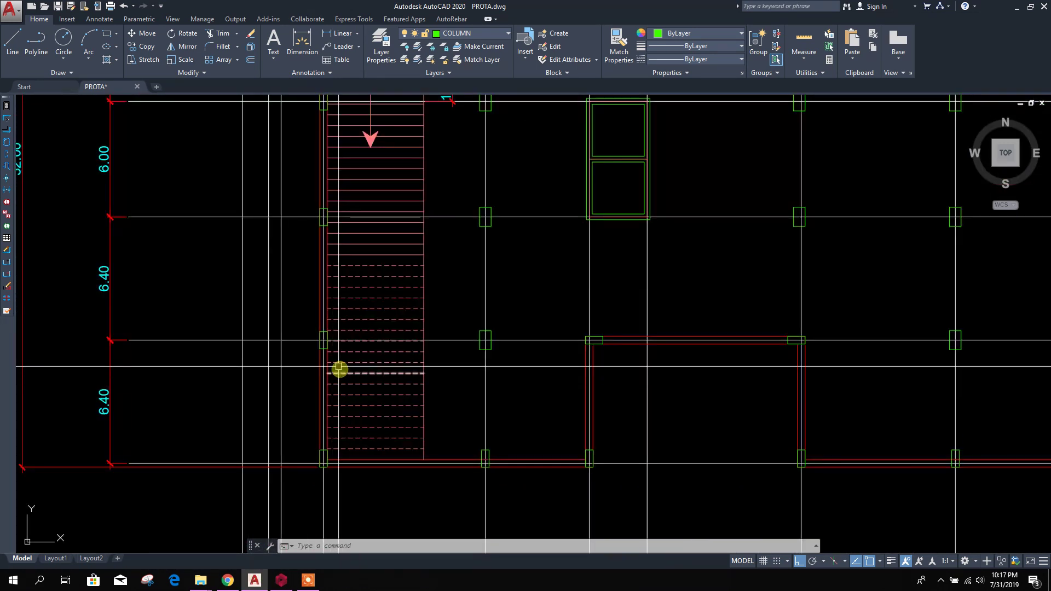
- Switch back to ProtaStructure and delete the beams on axes B and C between axes 4 and 5
{"action": "left_click", "coordinate": [283, 583]}
{"action": "left_click", "coordinate": [406, 373]}
{"action": "scroll", "coordinate": [397, 375], "scroll_direction": "up", "scroll_amount": 2}
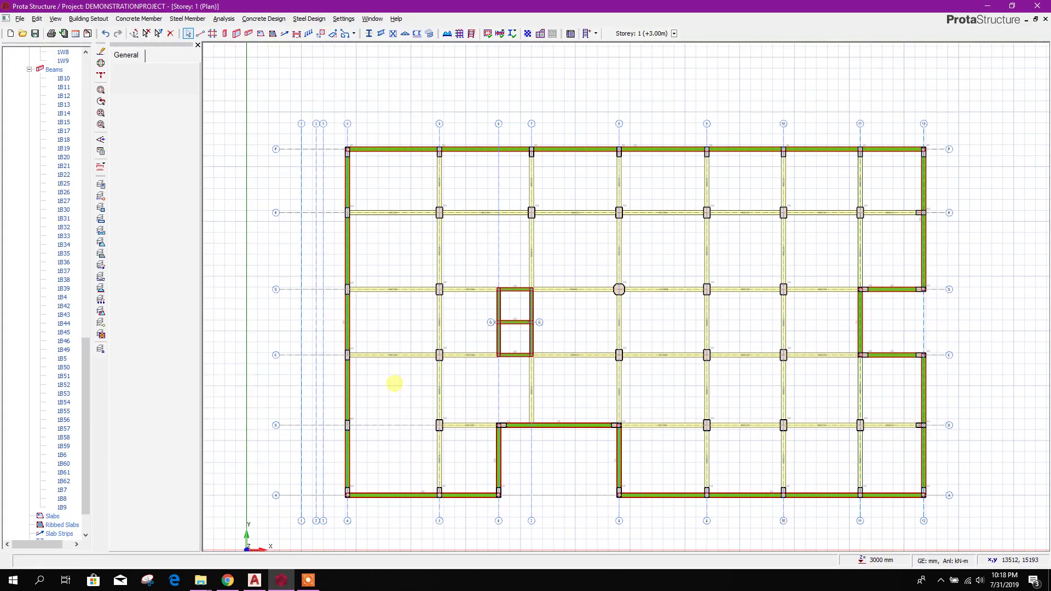
{"action": "left_click", "coordinate": [406, 418]}
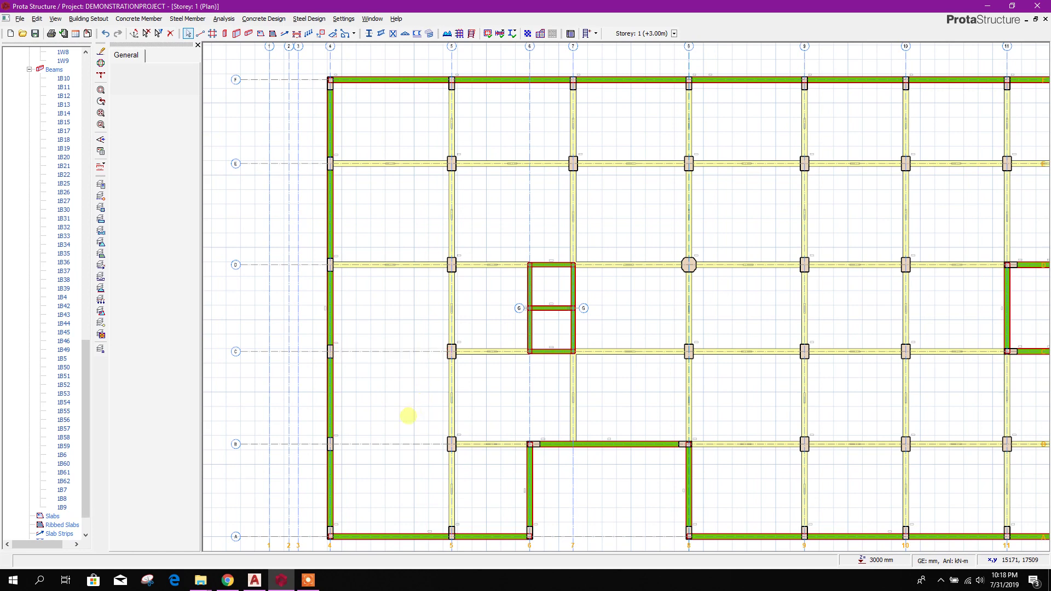
{"action": "scroll", "coordinate": [504, 396], "scroll_direction": "down", "scroll_amount": 3}
{"action": "scroll", "coordinate": [516, 460], "scroll_direction": "up", "scroll_amount": 2}
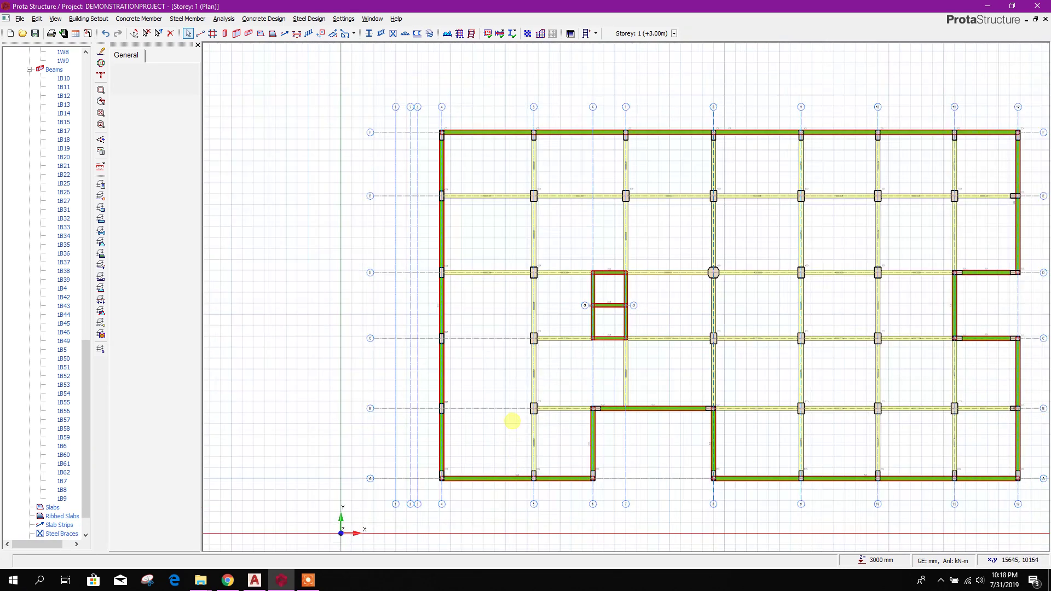
{"action": "middle_click_drag", "start_coordinate": [477, 377], "coordinate": [360, 356]}
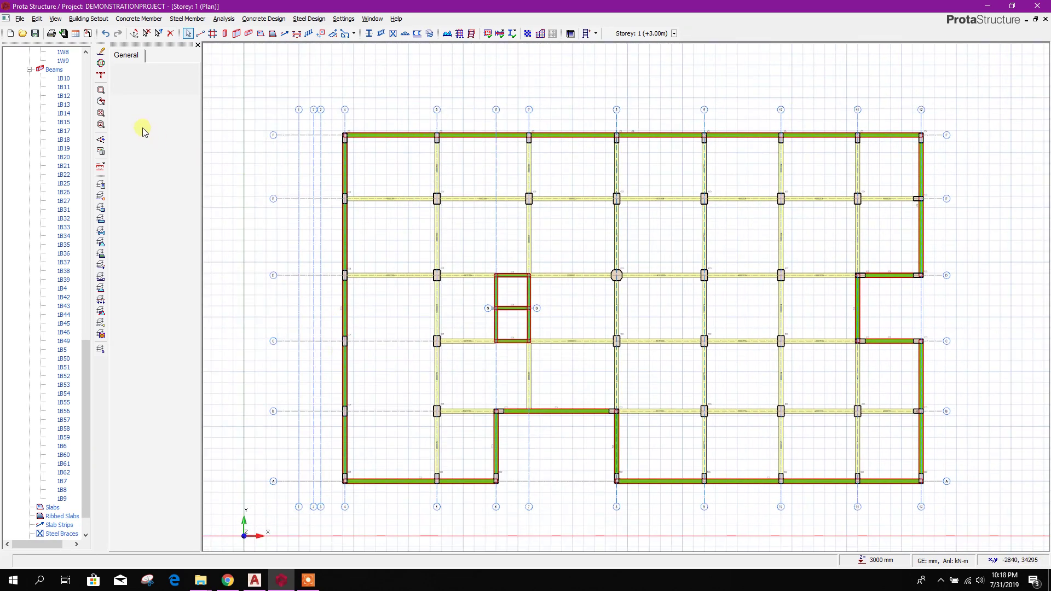
- Change the Storey 1 plan view to a 3D view
{"action": "left_click", "coordinate": [29, 70]}
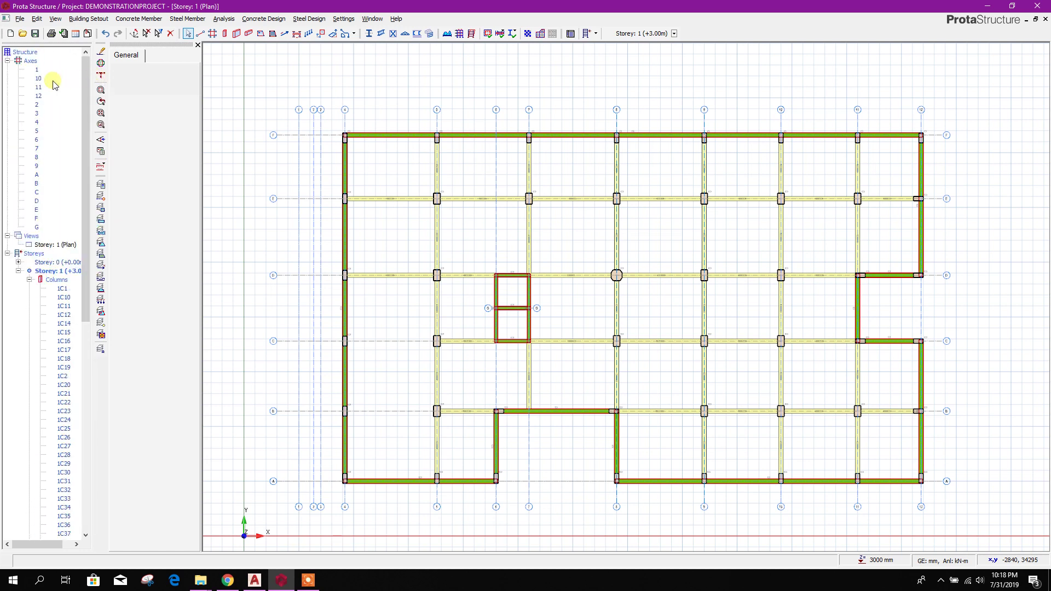
{"action": "right_click", "coordinate": [35, 241]}
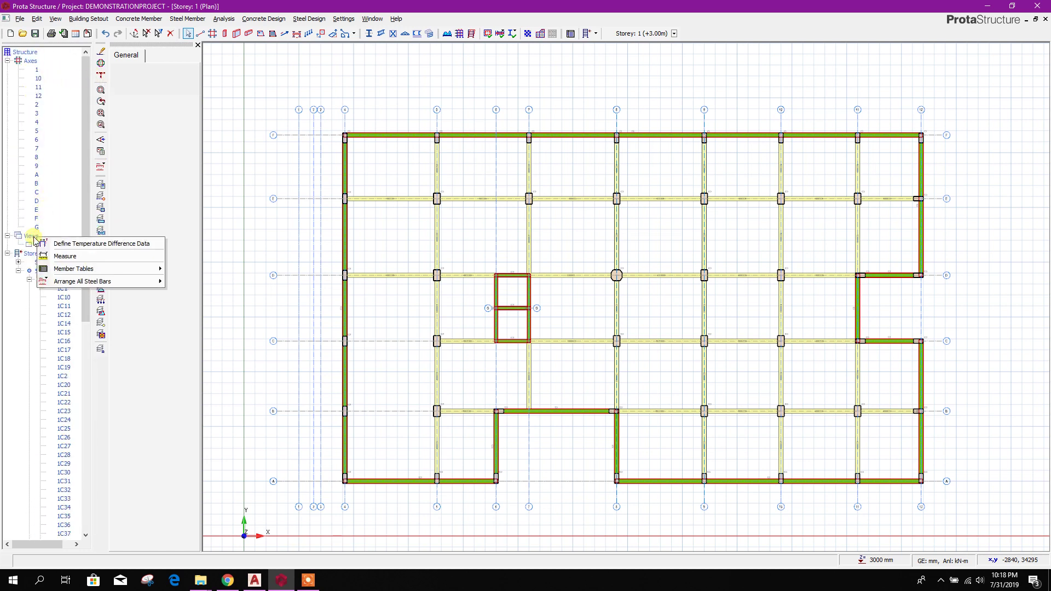
{"action": "left_click", "coordinate": [32, 244]}
{"action": "right_click", "coordinate": [50, 242]}
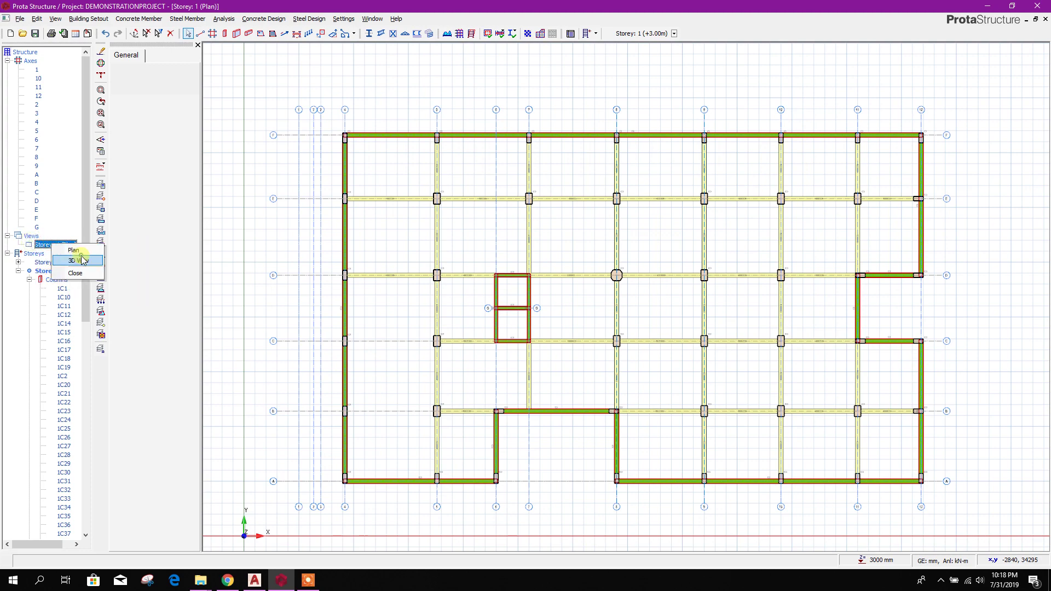
{"action": "left_click", "coordinate": [81, 259]}
- Inspect the 3D model around the core walls and the ramp bays between axes 4 and 5
{"action": "middle_click_drag", "start_coordinate": [503, 290], "coordinate": [513, 356]}
{"action": "scroll", "coordinate": [459, 394], "scroll_direction": "up", "scroll_amount": 1}
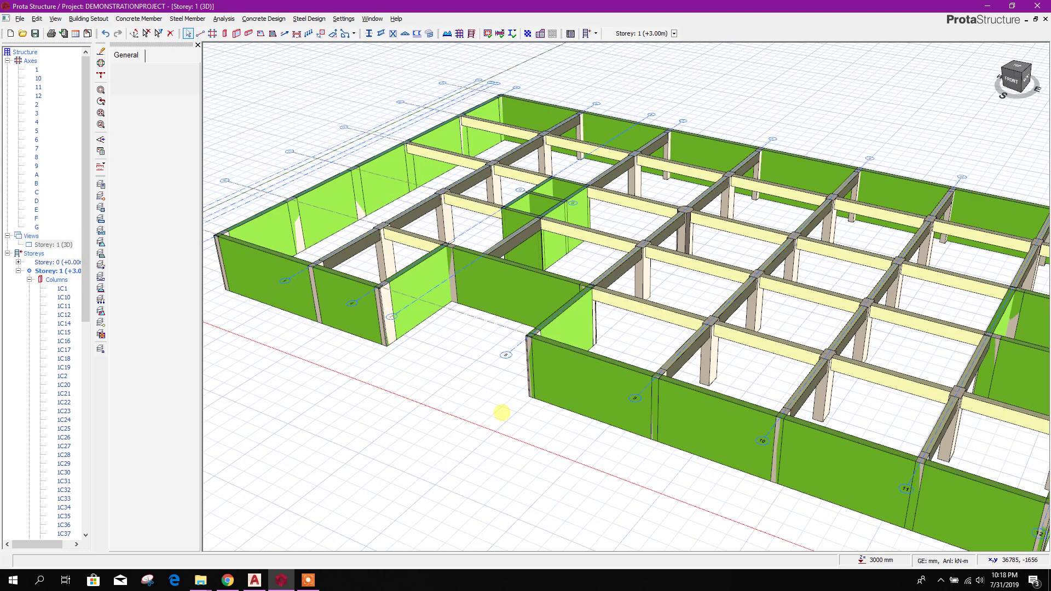
{"action": "scroll", "coordinate": [548, 465], "scroll_direction": "down", "scroll_amount": 2}
{"action": "middle_click_drag", "start_coordinate": [547, 466], "coordinate": [596, 399]}
{"action": "scroll", "coordinate": [597, 399], "scroll_direction": "up", "scroll_amount": 3}
{"action": "scroll", "coordinate": [664, 455], "scroll_direction": "up", "scroll_amount": 3}
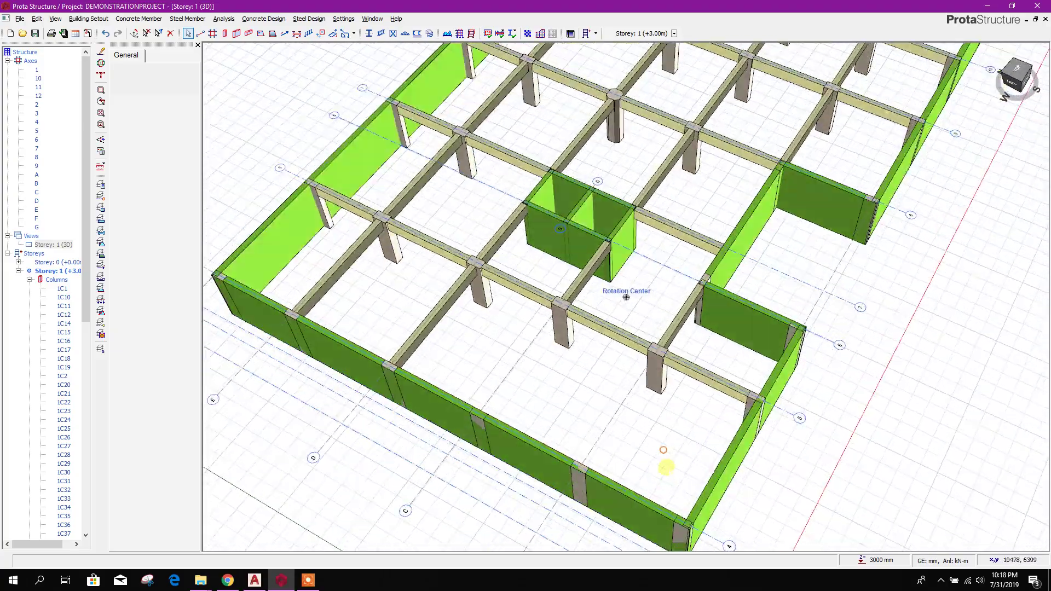
{"action": "scroll", "coordinate": [783, 425], "scroll_direction": "up", "scroll_amount": 3}
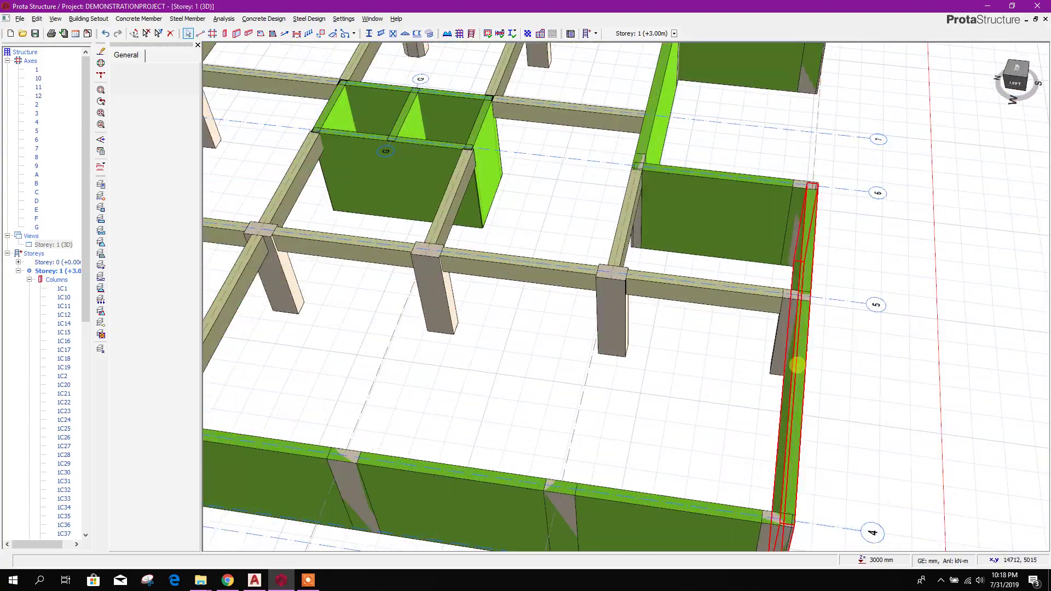
{"action": "scroll", "coordinate": [805, 370], "scroll_direction": "down", "scroll_amount": 3}
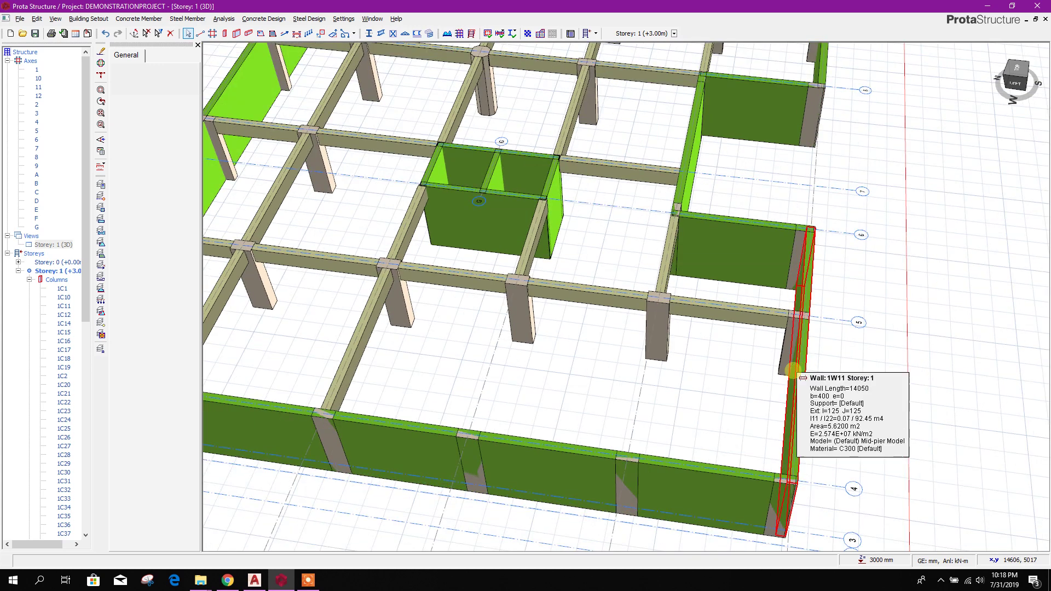
{"action": "scroll", "coordinate": [480, 382], "scroll_direction": "up", "scroll_amount": 2}
{"action": "scroll", "coordinate": [410, 359], "scroll_direction": "up", "scroll_amount": 2}
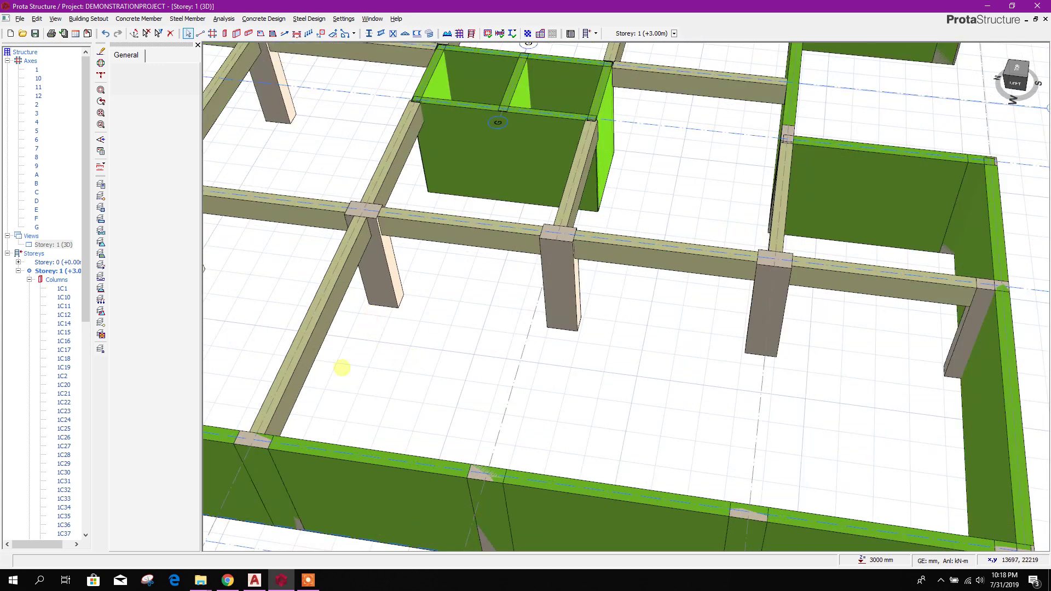
{"action": "scroll", "coordinate": [354, 341], "scroll_direction": "down", "scroll_amount": 3}
{"action": "scroll", "coordinate": [408, 359], "scroll_direction": "up", "scroll_amount": 2}
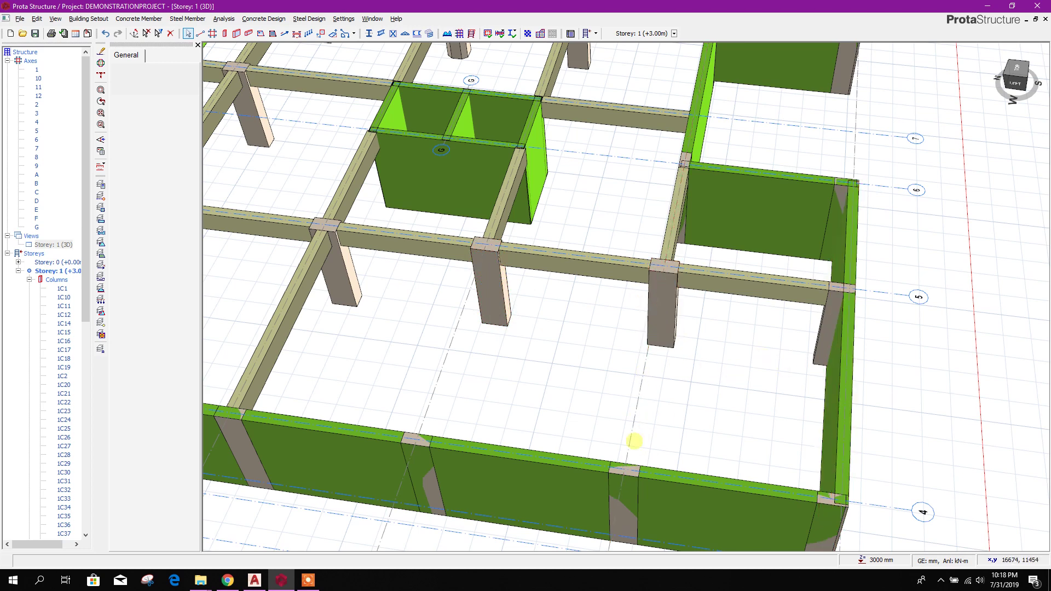
{"action": "scroll", "coordinate": [491, 280], "scroll_direction": "down", "scroll_amount": 3}
{"action": "scroll", "coordinate": [647, 399], "scroll_direction": "down", "scroll_amount": 1}
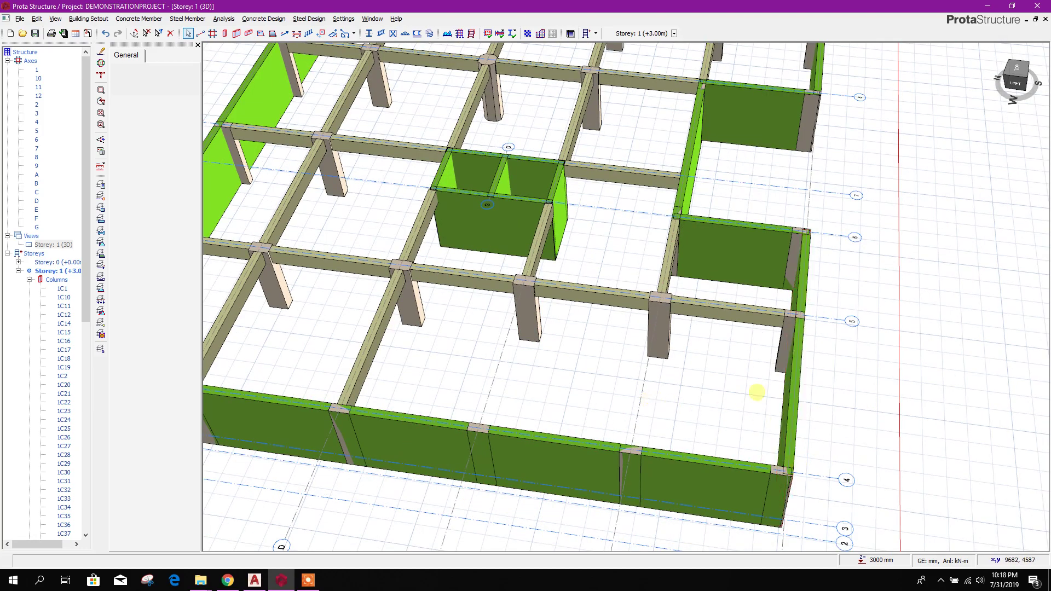
- Review the whole storey in 3D from the front, covering the outer walls, recesses, columns and beam grid
{"action": "mouse_move", "coordinate": [726, 382]}
{"action": "middle_mouse_down"}
{"action": "mouse_move", "coordinate": [558, 370]}
{"action": "mouse_move", "coordinate": [535, 356]}
{"action": "mouse_move", "coordinate": [481, 364]}
{"action": "mouse_move", "coordinate": [603, 384]}
{"action": "mouse_move", "coordinate": [615, 357]}
{"action": "middle_mouse_up"}
{"action": "scroll", "coordinate": [476, 320], "scroll_direction": "up", "scroll_amount": 1}
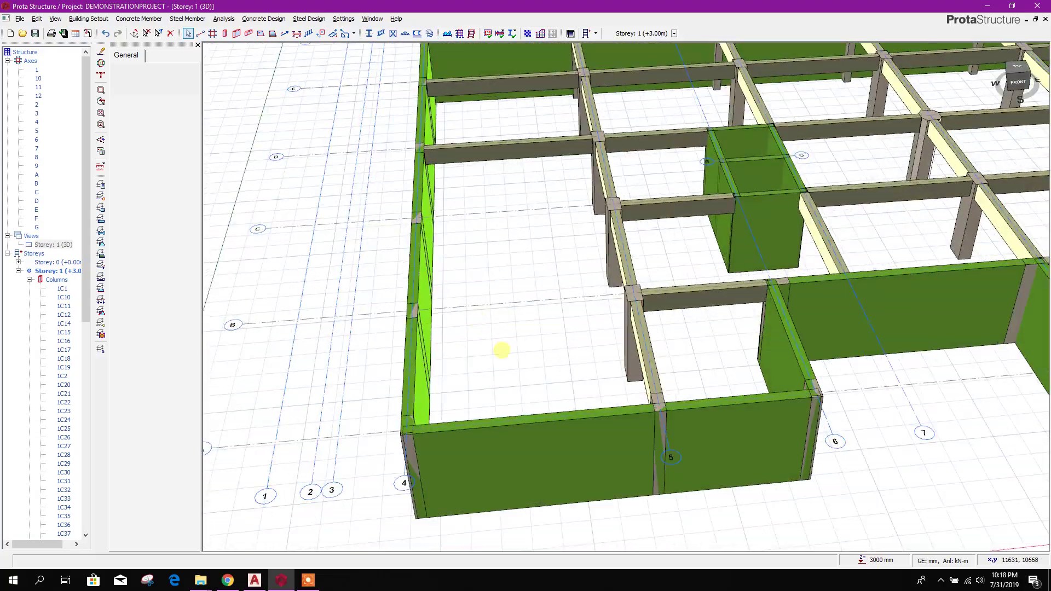
{"action": "scroll", "coordinate": [498, 377], "scroll_direction": "up", "scroll_amount": 2}
{"action": "mouse_move", "coordinate": [481, 392]}
{"action": "middle_mouse_down"}
{"action": "mouse_move", "coordinate": [524, 406]}
{"action": "mouse_move", "coordinate": [530, 372]}
{"action": "middle_mouse_up"}
{"action": "scroll", "coordinate": [519, 360], "scroll_direction": "down", "scroll_amount": 3}
{"action": "mouse_move", "coordinate": [757, 425]}
{"action": "middle_mouse_down"}
{"action": "mouse_move", "coordinate": [716, 431]}
{"action": "mouse_move", "coordinate": [636, 380]}
{"action": "mouse_move", "coordinate": [683, 419]}
{"action": "mouse_move", "coordinate": [706, 367]}
{"action": "middle_mouse_up"}
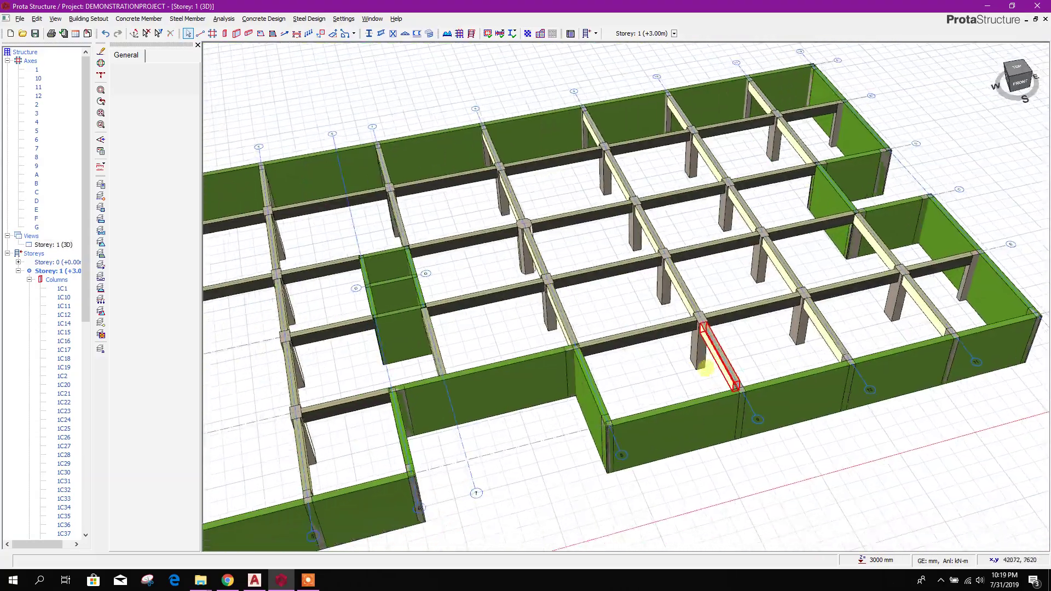
{"action": "scroll", "coordinate": [707, 366], "scroll_direction": "down", "scroll_amount": 1}
{"action": "scroll", "coordinate": [635, 422], "scroll_direction": "down", "scroll_amount": 2}
{"action": "middle_click_drag", "start_coordinate": [676, 404], "coordinate": [638, 394]}
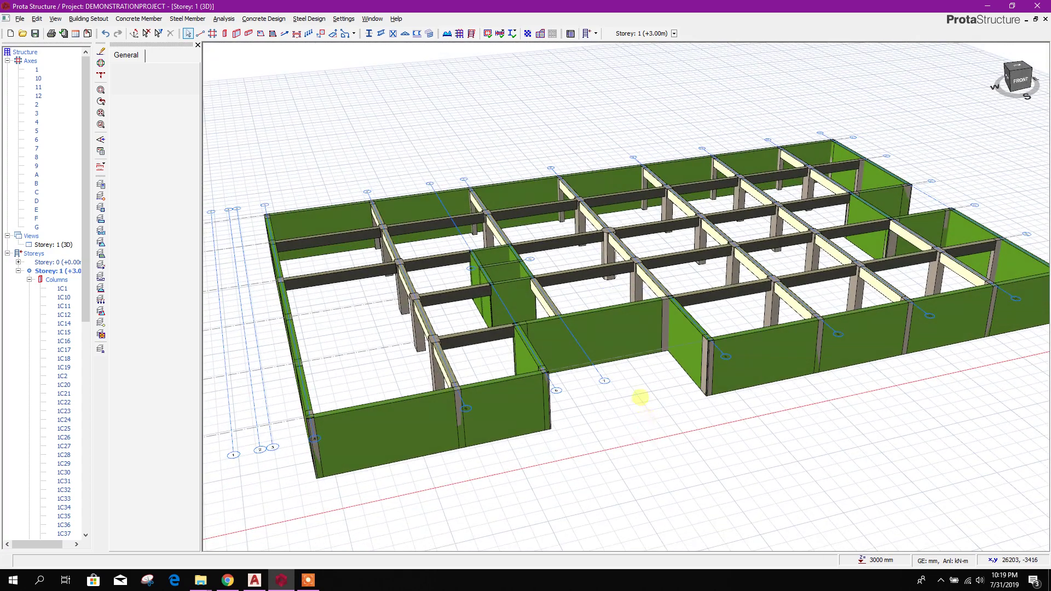
{"action": "scroll", "coordinate": [641, 394], "scroll_direction": "up", "scroll_amount": 3}
{"action": "scroll", "coordinate": [640, 395], "scroll_direction": "down", "scroll_amount": 4}
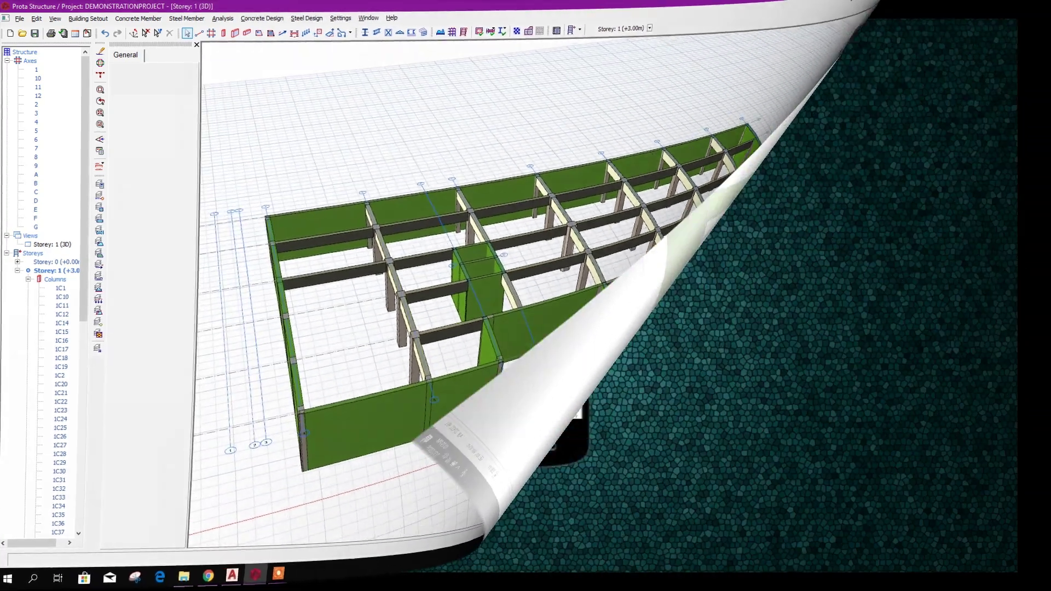